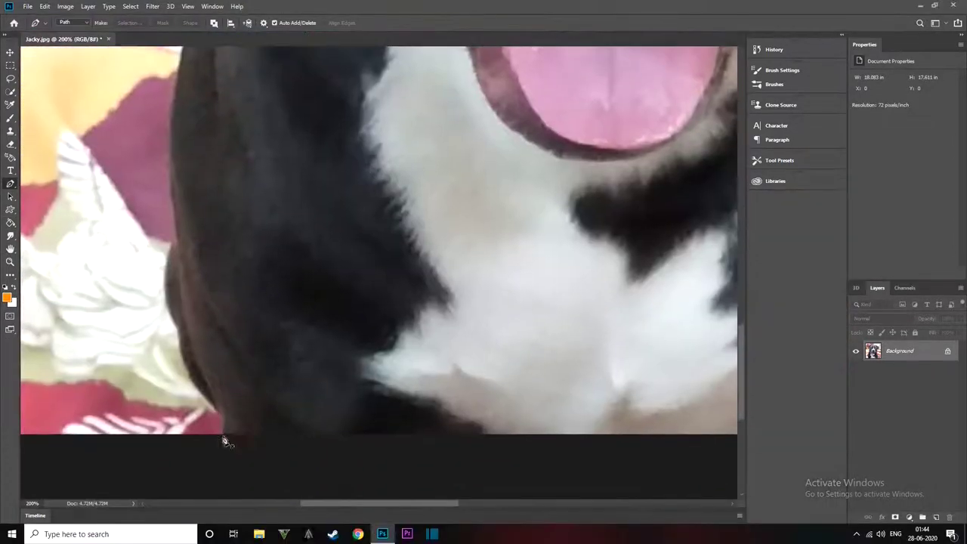
Place Pen anchors up the dog's left edge and along its side near the mouth.
{"action": "left_click", "coordinate": [224, 490]}
{"action": "left_click", "coordinate": [178, 401]}
{"action": "left_click", "coordinate": [172, 318]}
{"action": "scroll", "coordinate": [180, 308], "scroll_direction": "up", "scroll_amount": 5}
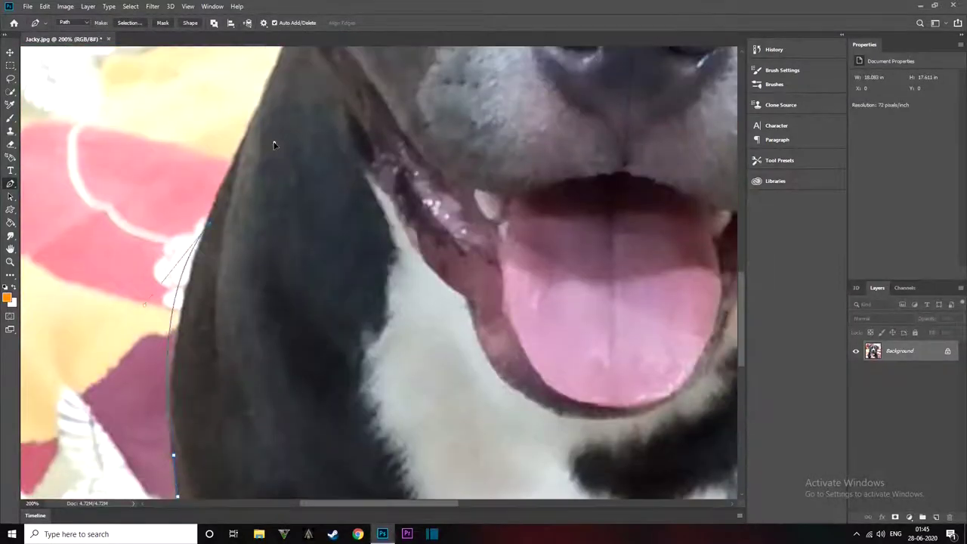
{"action": "scroll", "coordinate": [274, 144], "scroll_direction": "up", "scroll_amount": 3}
{"action": "scroll", "coordinate": [309, 71], "scroll_direction": "down", "scroll_amount": 3}
{"action": "left_click", "coordinate": [173, 423]}
{"action": "left_click", "coordinate": [174, 324]}
{"action": "left_click", "coordinate": [201, 203]}
{"action": "scroll", "coordinate": [227, 189], "scroll_direction": "up", "scroll_amount": 3}
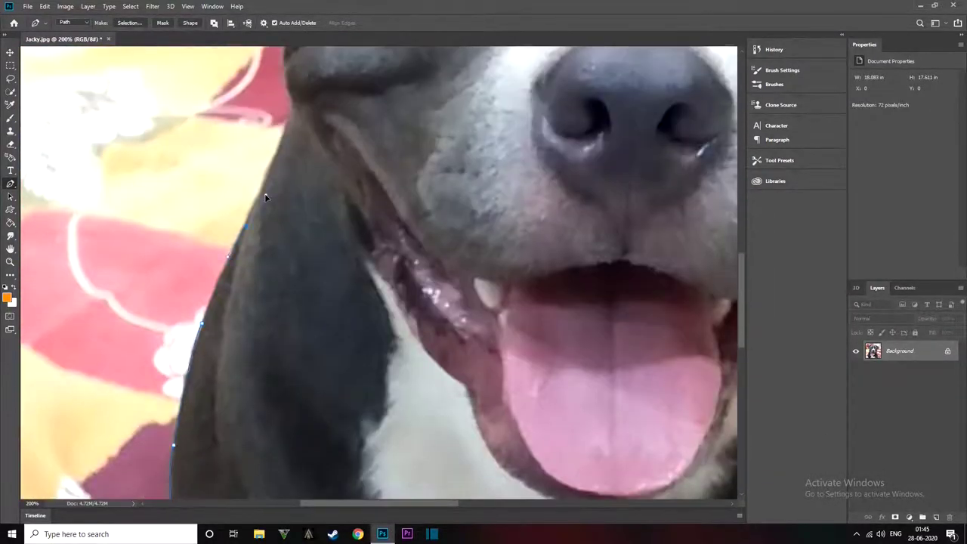
{"action": "scroll", "coordinate": [266, 197], "scroll_direction": "up", "scroll_amount": 3}
Continue the path along the cheek, around the left ear tip, and onto the head top.
{"action": "left_click", "coordinate": [284, 301]}
{"action": "scroll", "coordinate": [275, 255], "scroll_direction": "up", "scroll_amount": 2}
{"action": "scroll", "coordinate": [299, 249], "scroll_direction": "up", "scroll_amount": 1}
{"action": "left_click", "coordinate": [290, 249]}
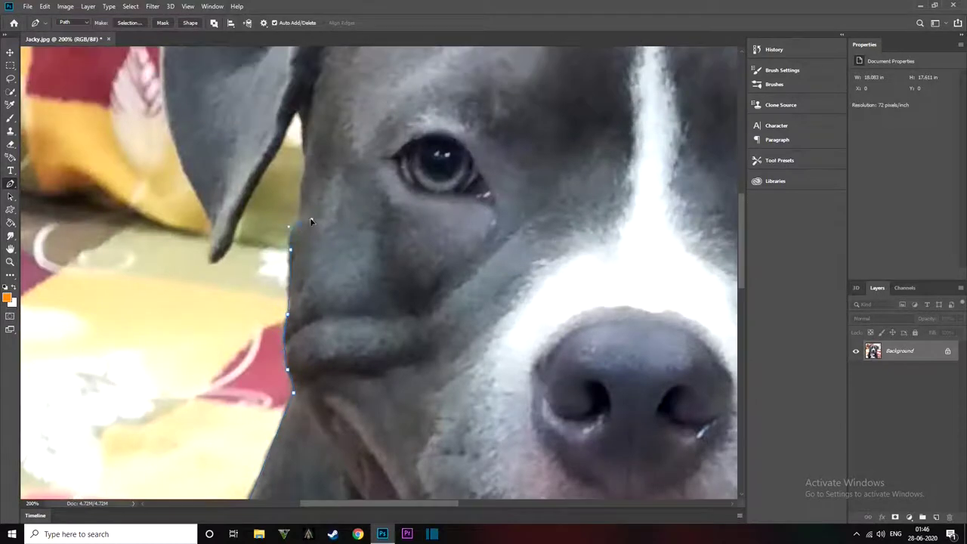
{"action": "left_click", "coordinate": [300, 219]}
{"action": "left_click", "coordinate": [302, 120]}
{"action": "left_click", "coordinate": [211, 261]}
{"action": "scroll", "coordinate": [214, 246], "scroll_direction": "up", "scroll_amount": 2}
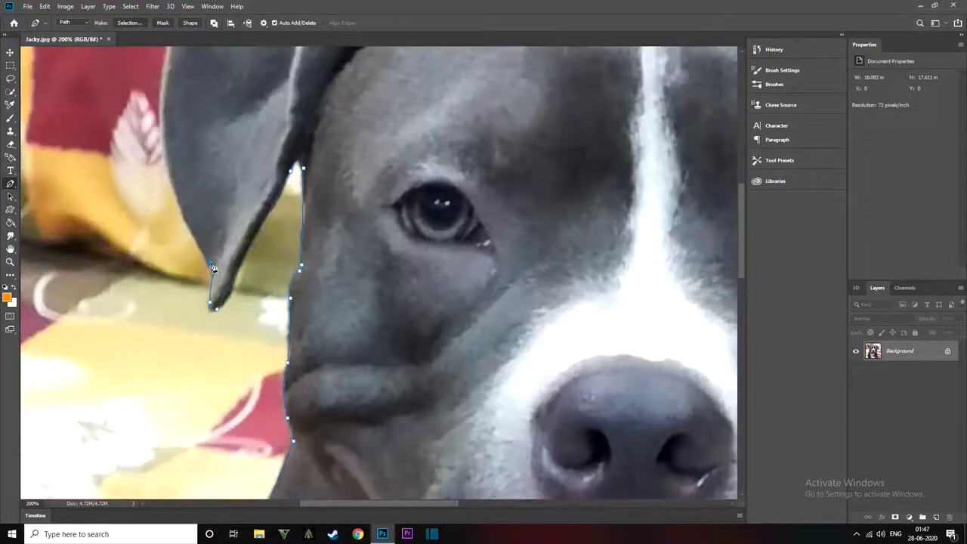
{"action": "scroll", "coordinate": [226, 189], "scroll_direction": "up", "scroll_amount": 5}
{"action": "left_click", "coordinate": [176, 229]}
{"action": "left_click", "coordinate": [292, 206]}
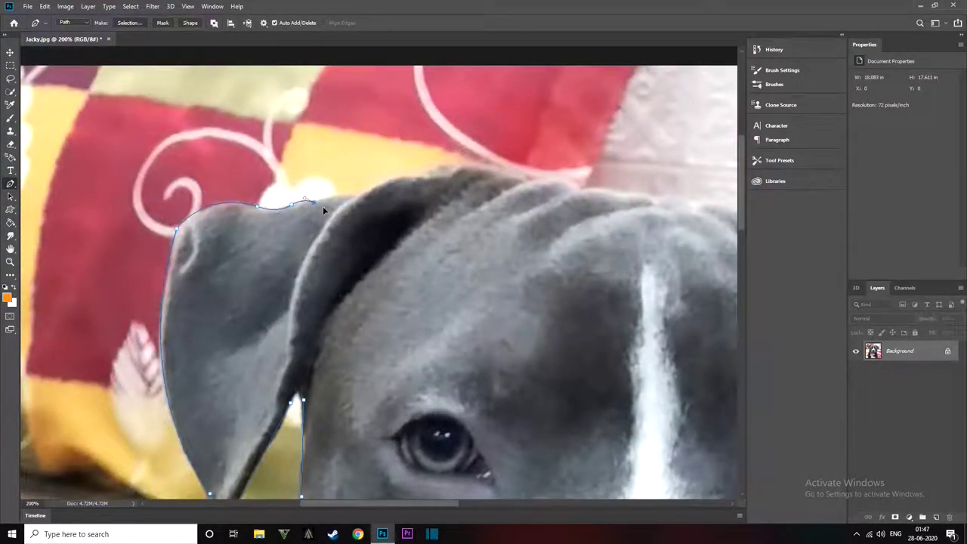
{"action": "left_click", "coordinate": [429, 167]}
Extend the path across the top of the head, down the right ear, to the jaw.
{"action": "scroll", "coordinate": [460, 180], "scroll_direction": "up", "scroll_amount": 2}
{"action": "scroll", "coordinate": [340, 302], "scroll_direction": "right", "scroll_amount": 4}
{"action": "left_click", "coordinate": [336, 302]}
{"action": "left_click", "coordinate": [527, 312]}
{"action": "scroll", "coordinate": [559, 326], "scroll_direction": "down", "scroll_amount": 2}
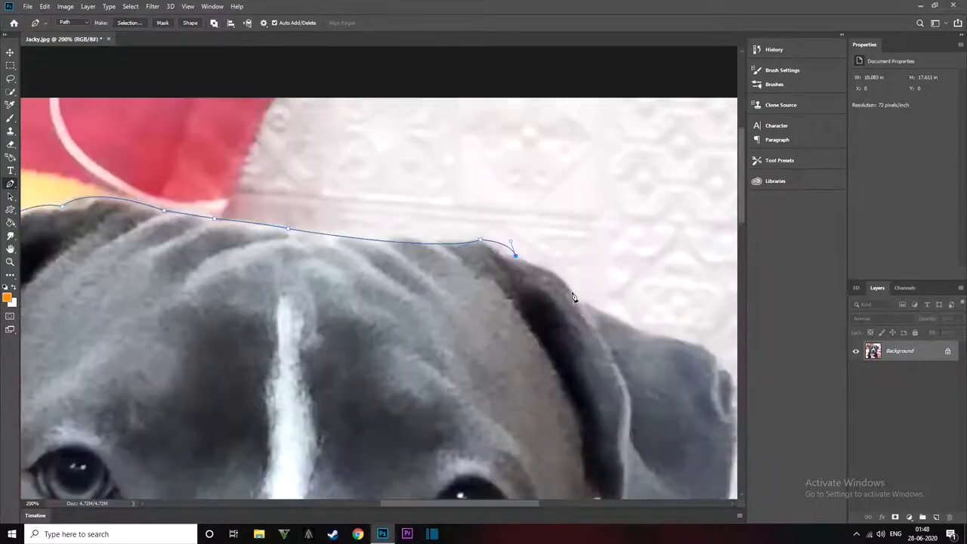
{"action": "left_click", "coordinate": [573, 272]}
{"action": "scroll", "coordinate": [578, 345], "scroll_direction": "right", "scroll_amount": 3}
{"action": "scroll", "coordinate": [578, 345], "scroll_direction": "down", "scroll_amount": 3}
{"action": "left_click", "coordinate": [559, 366]}
{"action": "left_click_drag", "start_coordinate": [510, 429], "coordinate": [529, 429]}
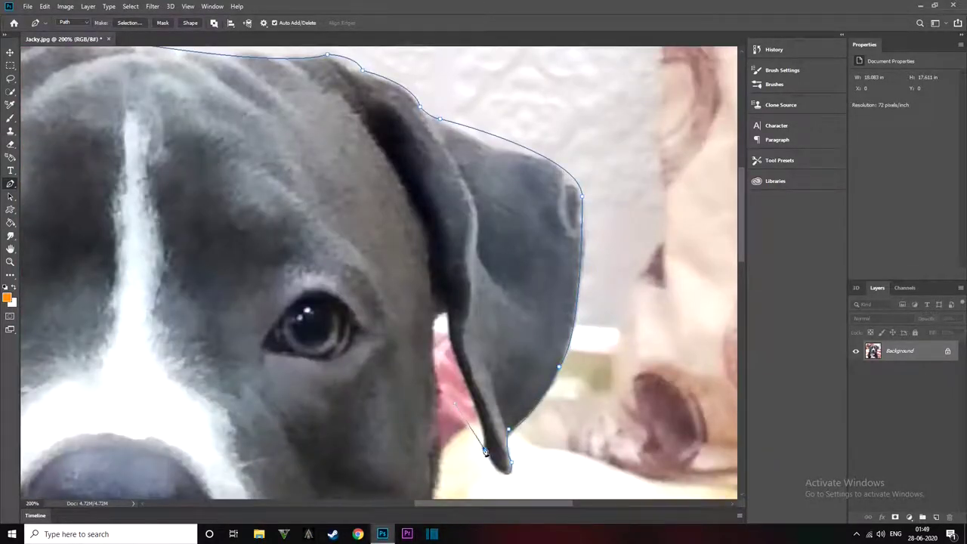
{"action": "scroll", "coordinate": [447, 280], "scroll_direction": "down", "scroll_amount": 3}
{"action": "left_click_drag", "start_coordinate": [412, 297], "coordinate": [383, 360]}
{"action": "left_click", "coordinate": [383, 360]}
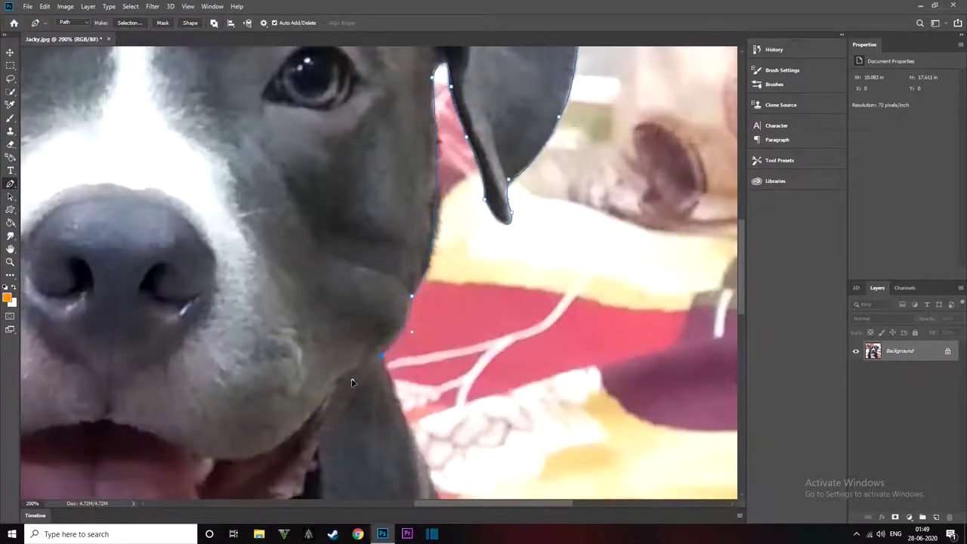
Trace down the neck and the dog's right side, then close the path along the bottom.
{"action": "key", "text": "ctrl+minus"}
{"action": "left_click", "coordinate": [406, 267]}
{"action": "left_click", "coordinate": [420, 330]}
{"action": "left_click", "coordinate": [436, 396]}
{"action": "left_click", "coordinate": [417, 488]}
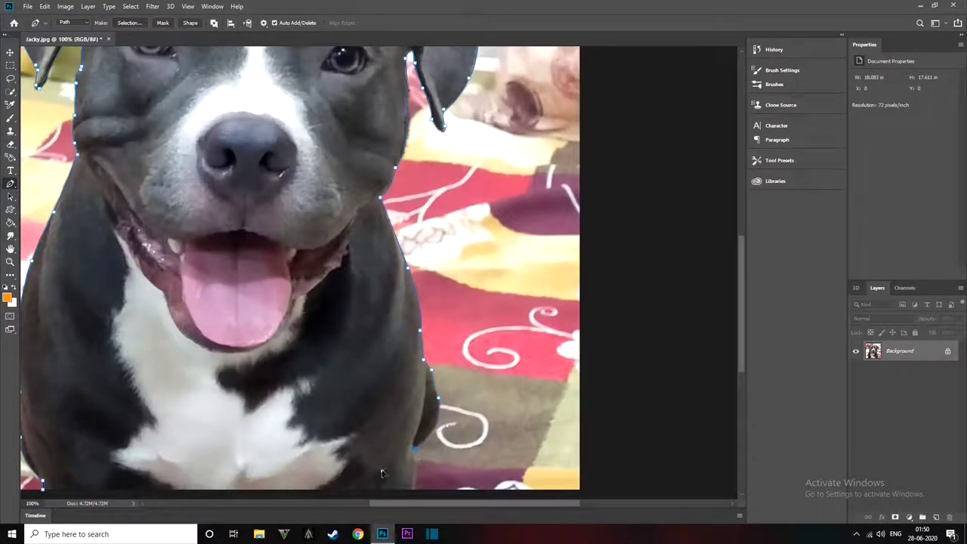
{"action": "scroll", "coordinate": [383, 471], "scroll_direction": "down", "scroll_amount": 1}
{"action": "left_click", "coordinate": [42, 436]}
{"action": "key", "text": "ctrl+minus"}
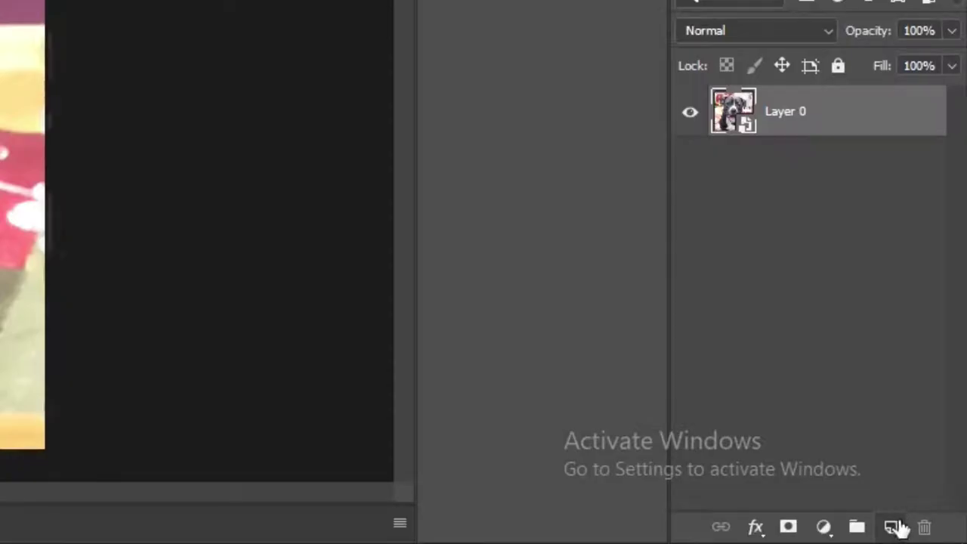
Add new Layer 1 and set the brush size to 7 px.
{"action": "left_click", "coordinate": [891, 529]}
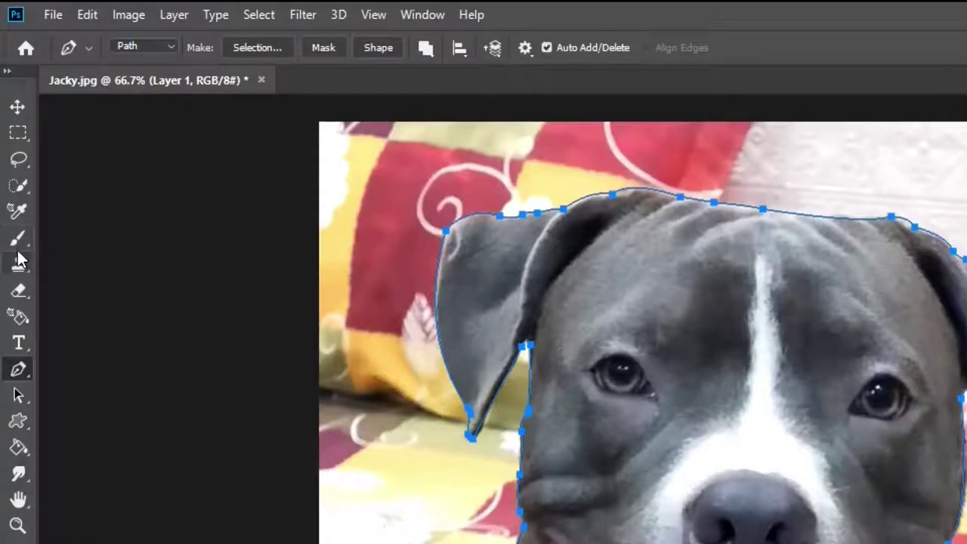
{"action": "left_click", "coordinate": [18, 240]}
{"action": "left_click", "coordinate": [142, 48]}
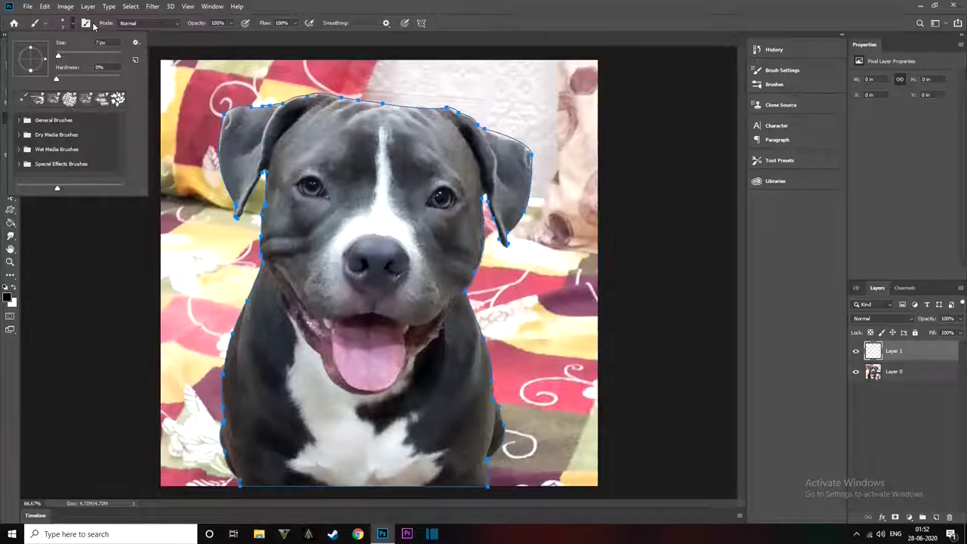
{"action": "key", "text": "Escape"}
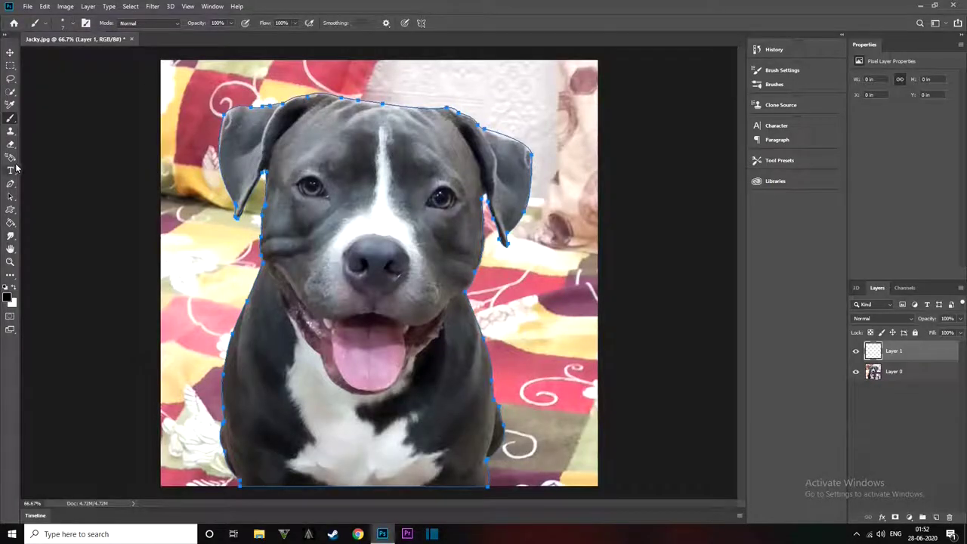
Stroke the dog's path with the Brush tool, then add an empty Layer 2 above.
{"action": "left_click", "coordinate": [11, 184]}
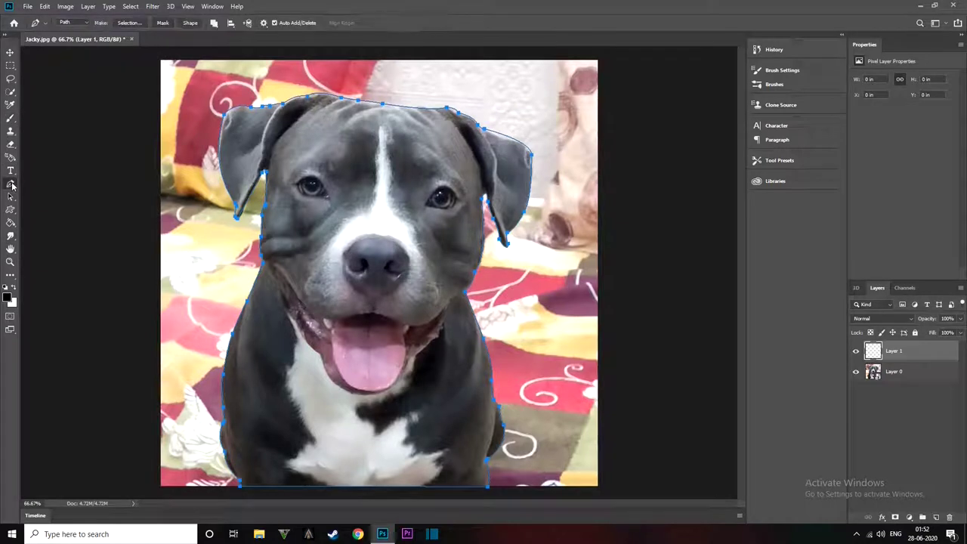
{"action": "right_click", "coordinate": [225, 118]}
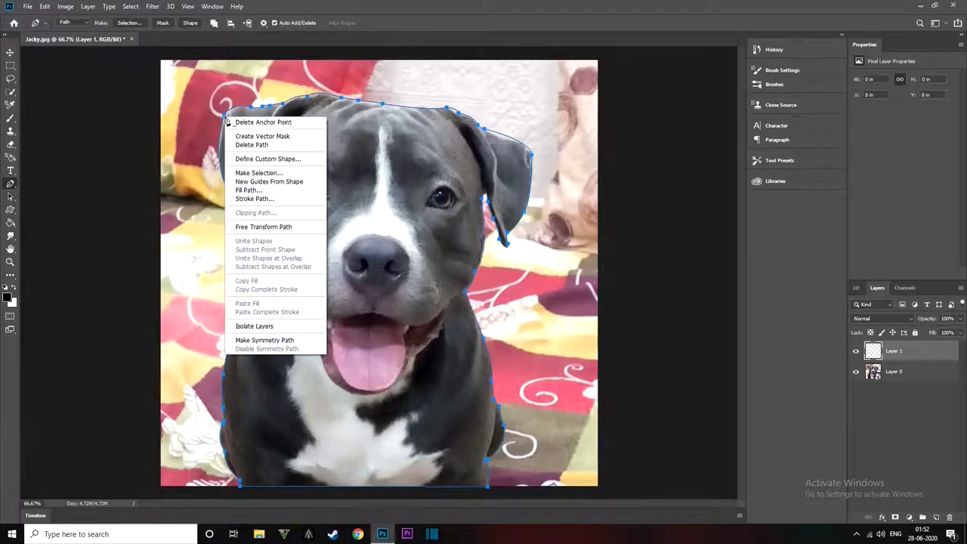
{"action": "left_click", "coordinate": [262, 198]}
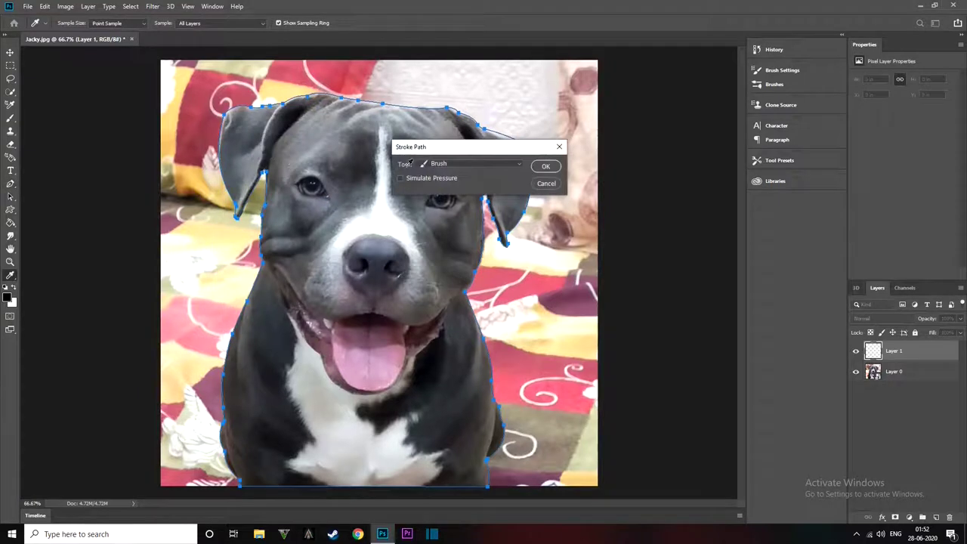
{"action": "left_click", "coordinate": [556, 172]}
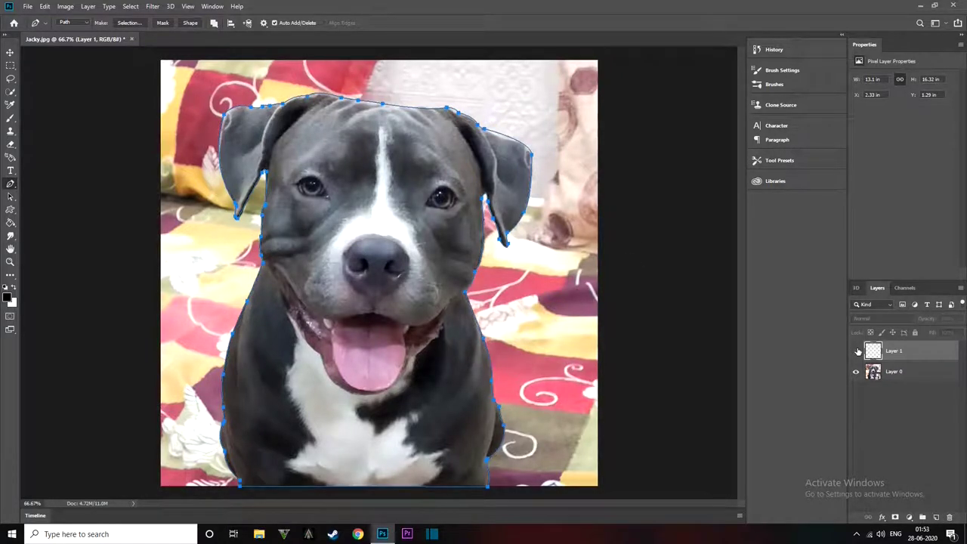
{"action": "left_click", "coordinate": [937, 516]}
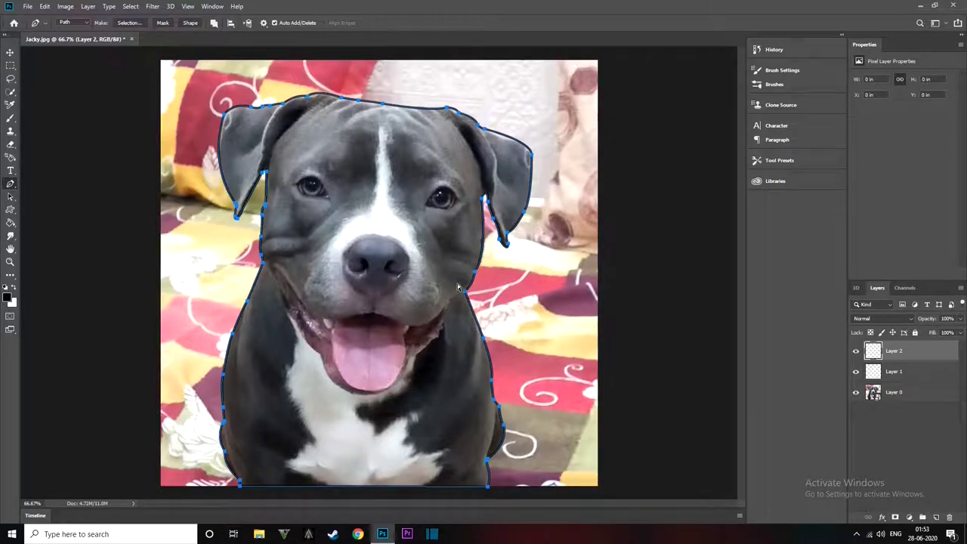
Hide the dog's path, switch from Layer 1 back to Layer 2, and zoom in on the left eye.
{"action": "key", "text": "Return"}
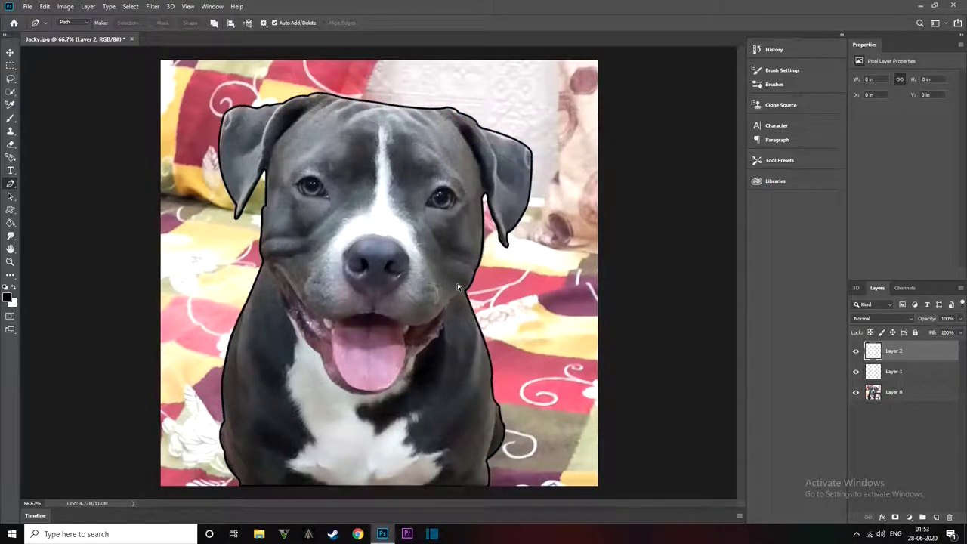
{"action": "key", "text": "e"}
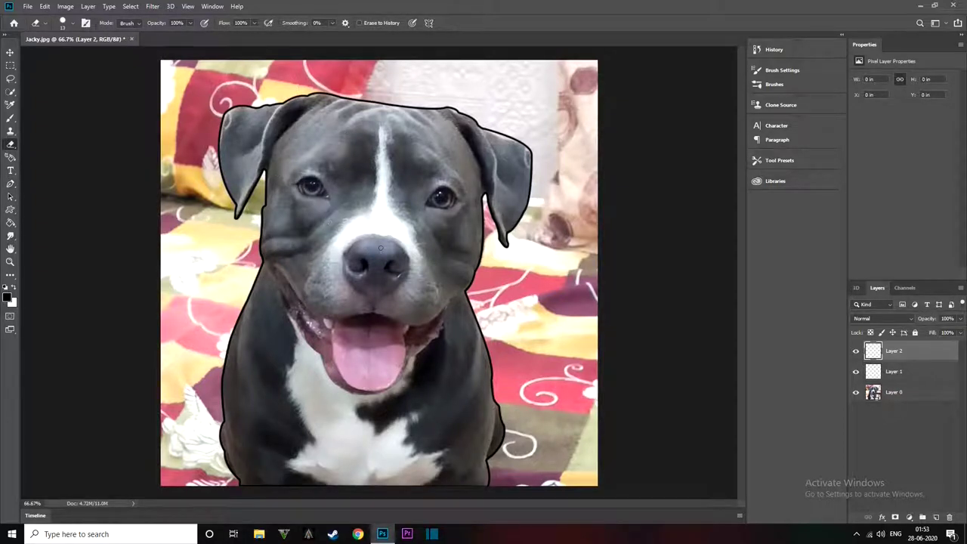
{"action": "key", "text": "alt+bracketleft"}
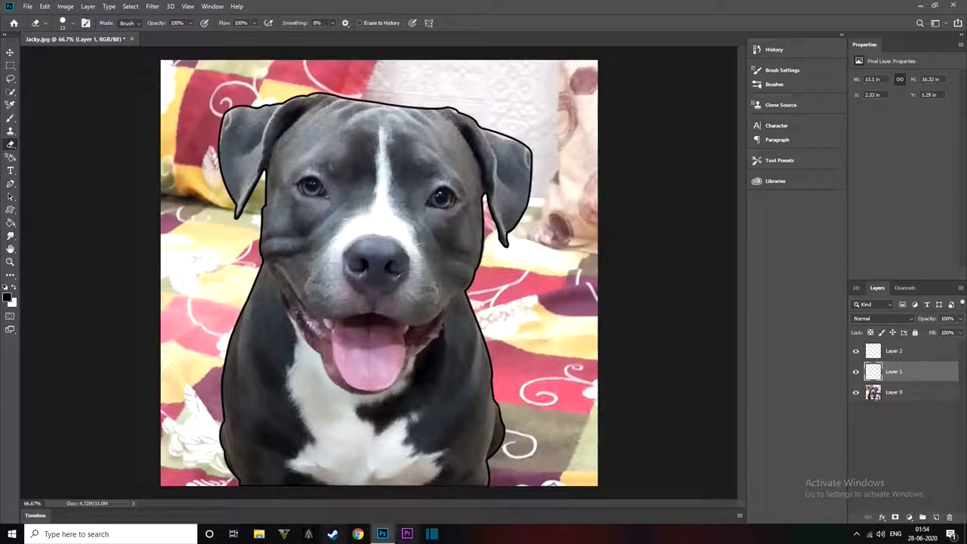
{"action": "left_click", "coordinate": [903, 355]}
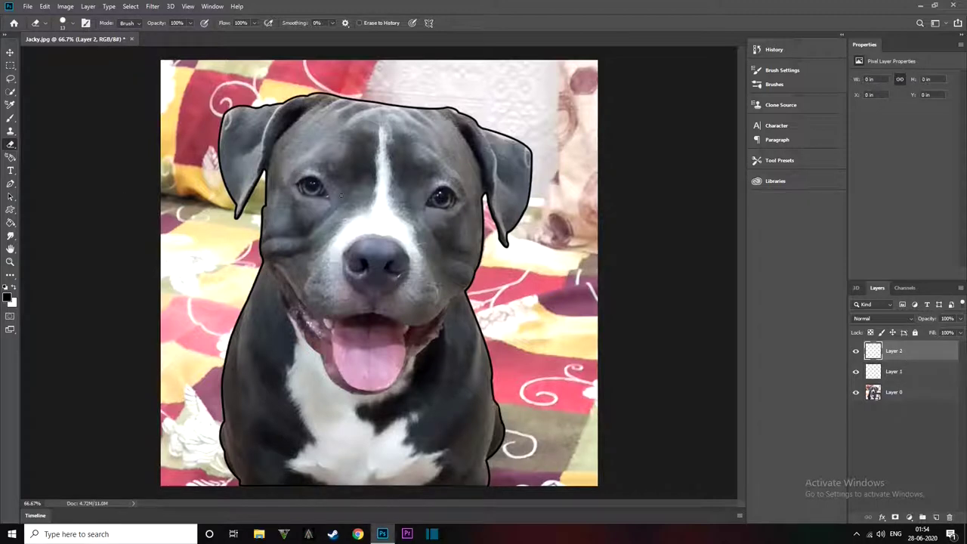
{"action": "key", "text": "ctrl+plus"}
{"action": "key", "text": "ctrl+plus"}
Draw a curved path over the left eye, stroke it with the brush, and hide it.
{"action": "key", "text": "p"}
{"action": "left_click", "coordinate": [300, 278]}
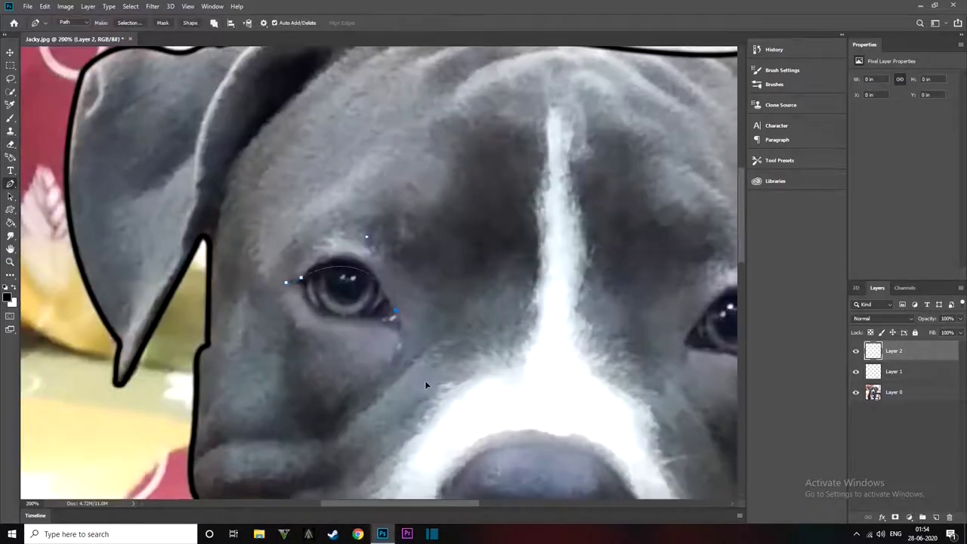
{"action": "left_click_drag", "start_coordinate": [394, 309], "coordinate": [402, 322]}
{"action": "left_click_drag", "start_coordinate": [367, 316], "coordinate": [310, 332]}
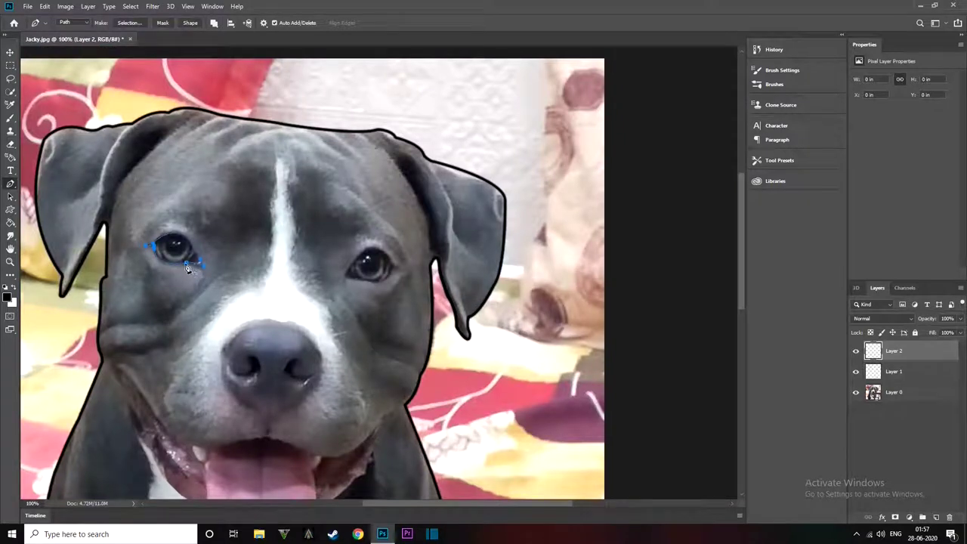
{"action": "right_click", "coordinate": [187, 269]}
{"action": "left_click", "coordinate": [226, 346]}
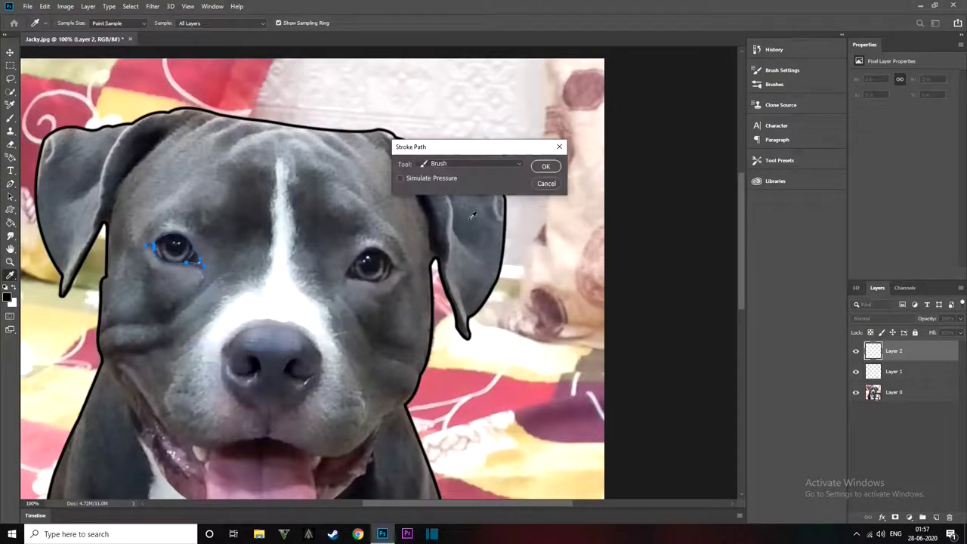
{"action": "left_click", "coordinate": [546, 166]}
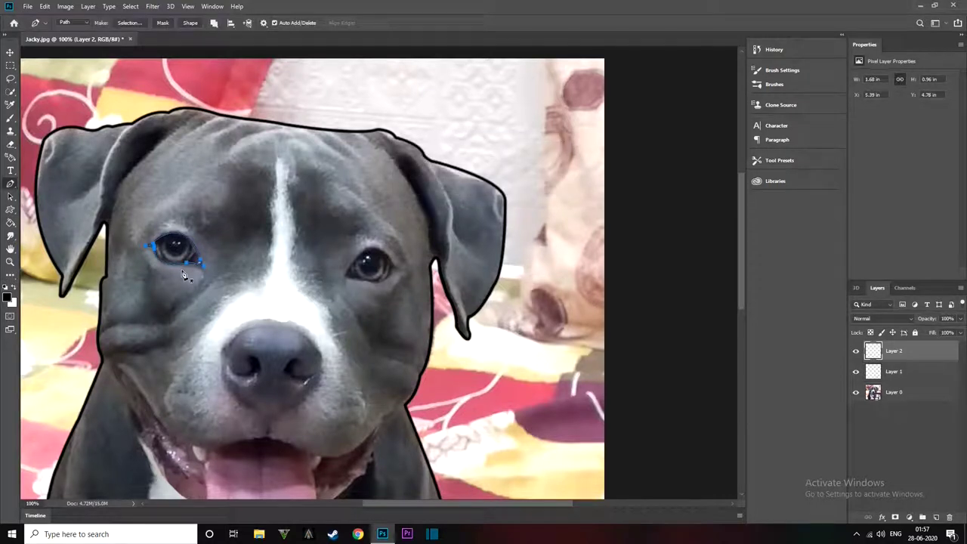
{"action": "key", "text": "Return"}
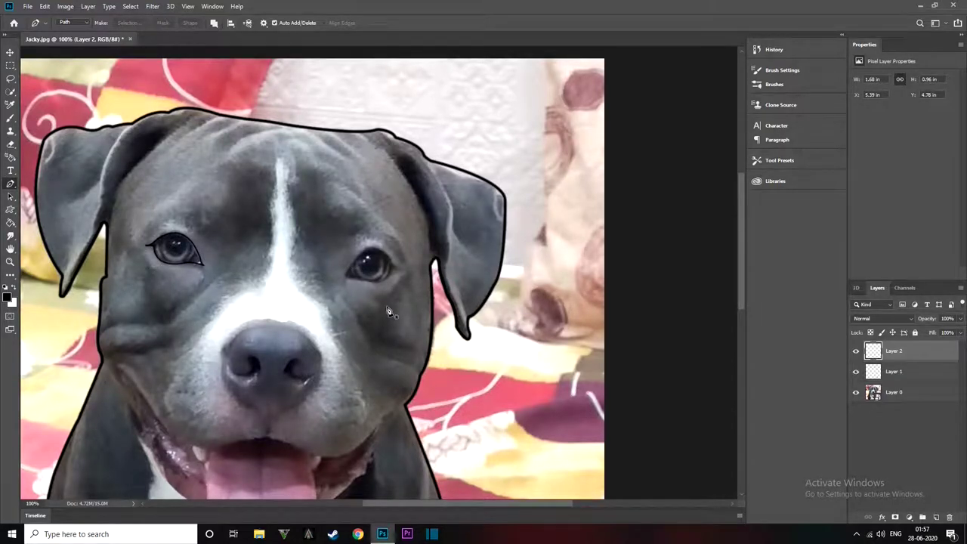
Zoom between the right eye and 100%, opening and cancelling the path options menu.
{"action": "key", "text": "ctrl+plus"}
{"action": "right_click", "coordinate": [317, 302]}
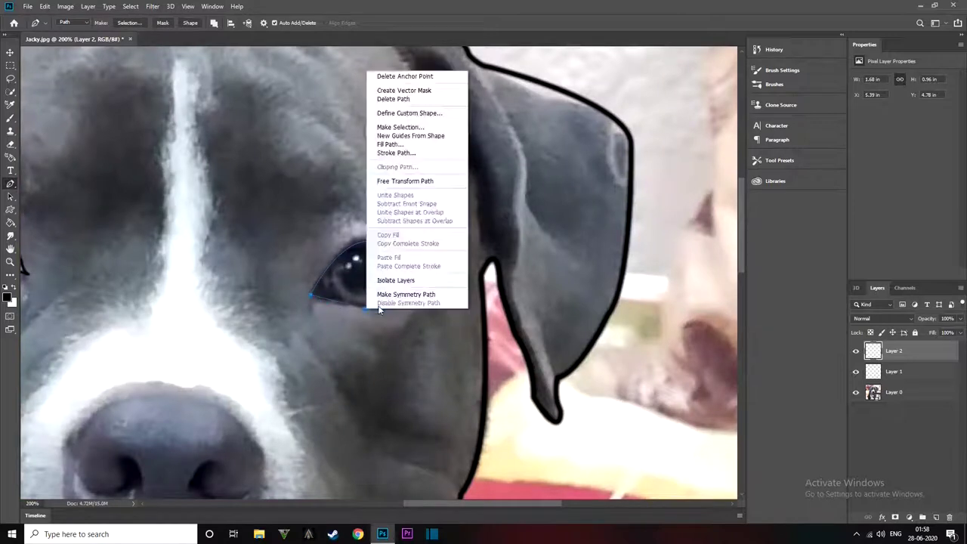
{"action": "key", "text": "Escape"}
{"action": "key", "text": "ctrl+minus"}
{"action": "right_click", "coordinate": [91, 200]}
{"action": "key", "text": "Escape"}
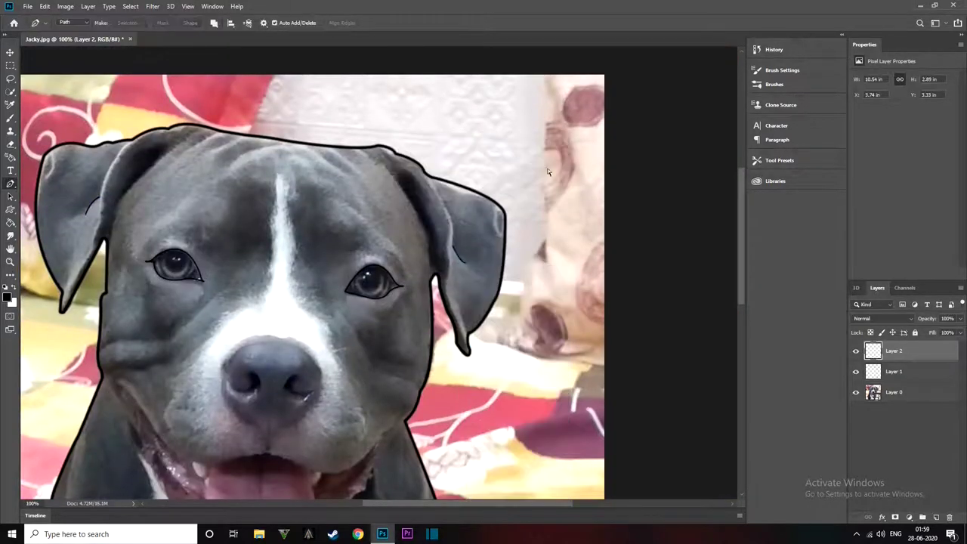
{"action": "scroll", "coordinate": [466, 267], "scroll_direction": "up", "scroll_amount": 2}
{"action": "right_click", "coordinate": [106, 189]}
{"action": "key", "text": "Escape"}
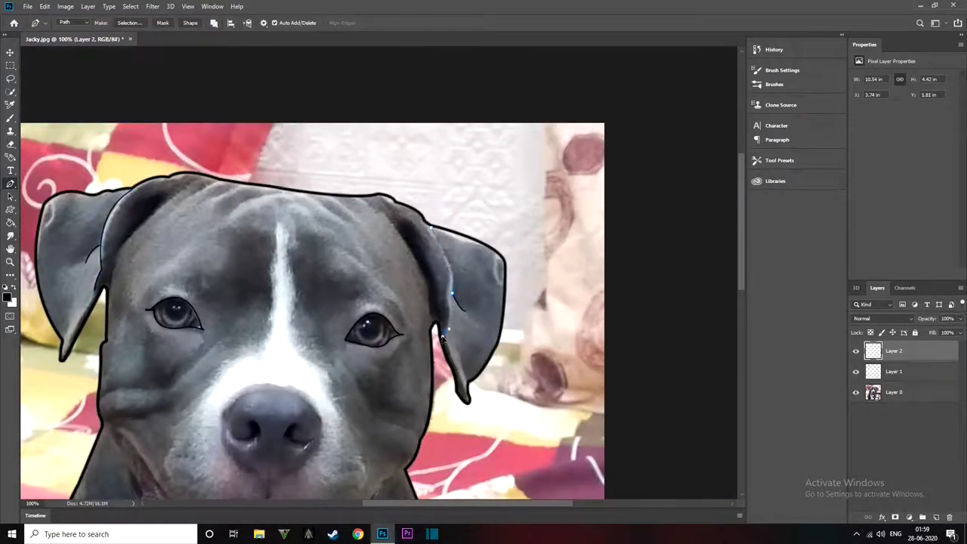
Stroke the forehead wrinkle path with the brush.
{"action": "right_click", "coordinate": [278, 194]}
{"action": "left_click", "coordinate": [307, 278]}
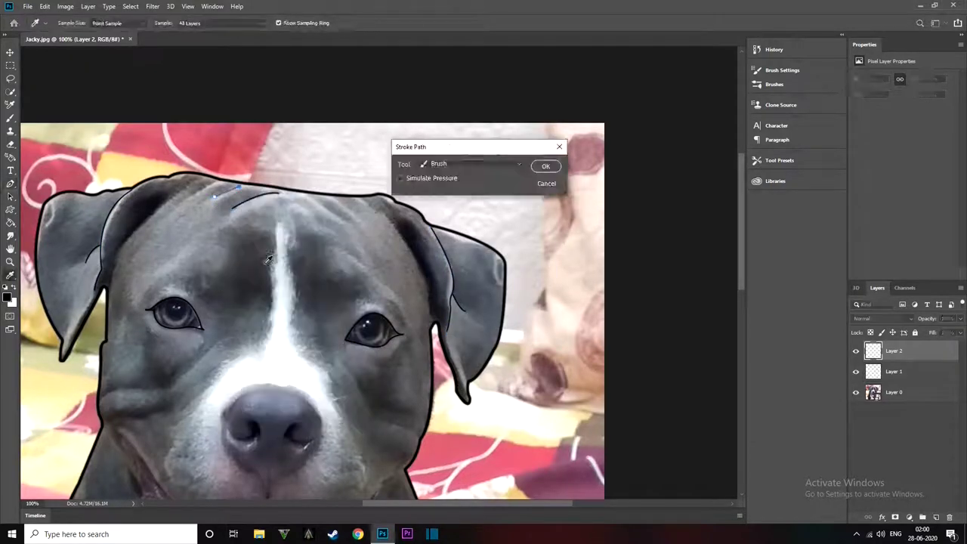
{"action": "key", "text": "Return"}
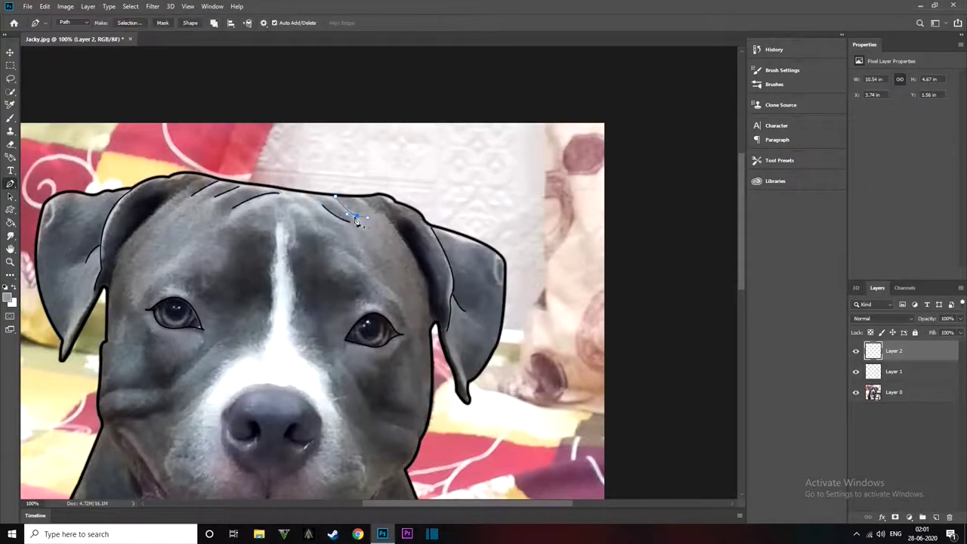
{"action": "scroll", "coordinate": [261, 302], "scroll_direction": "down", "scroll_amount": 4}
Draw a curved left-cheek wrinkle path, stroke it with the brush, then delete the path.
{"action": "left_click", "coordinate": [163, 290]}
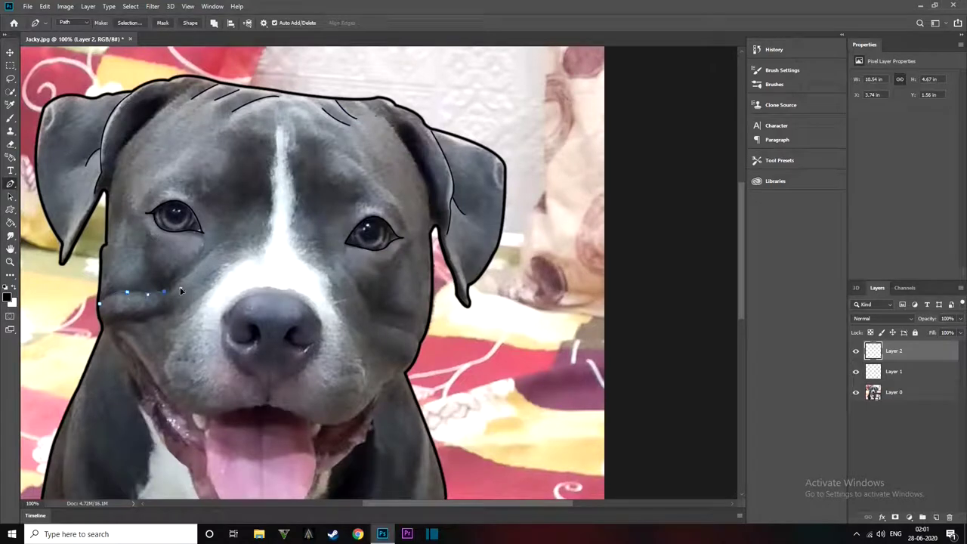
{"action": "left_click_drag", "start_coordinate": [101, 299], "coordinate": [114, 311]}
{"action": "left_click", "coordinate": [148, 321]}
{"action": "right_click", "coordinate": [381, 341]}
{"action": "left_click", "coordinate": [450, 178]}
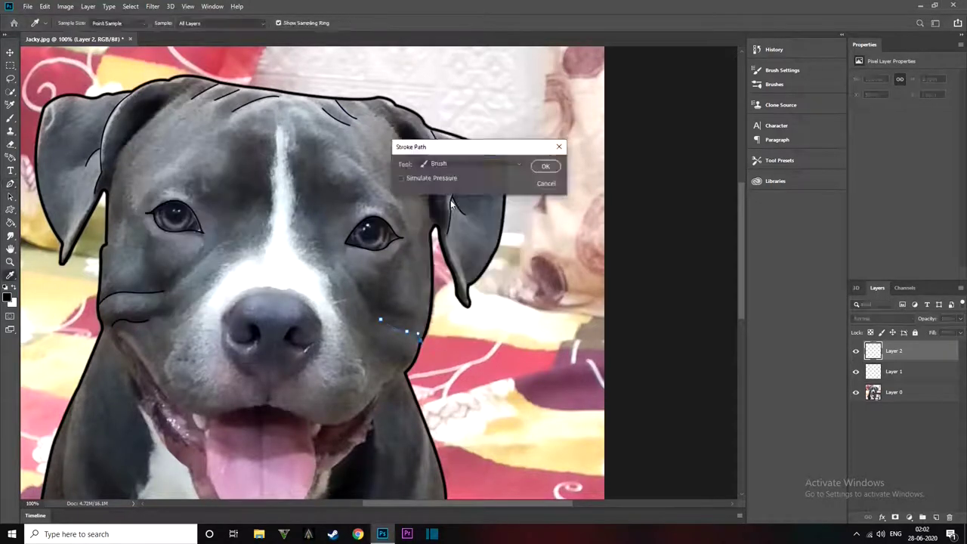
{"action": "key", "text": "Return"}
{"action": "right_click", "coordinate": [408, 317]}
{"action": "left_click", "coordinate": [449, 166]}
{"action": "scroll", "coordinate": [500, 348], "scroll_direction": "down", "scroll_amount": 2}
Trace Pen paths along the chest edge and around the mouth and lower jaw.
{"action": "scroll", "coordinate": [146, 388], "scroll_direction": "down", "scroll_amount": 5}
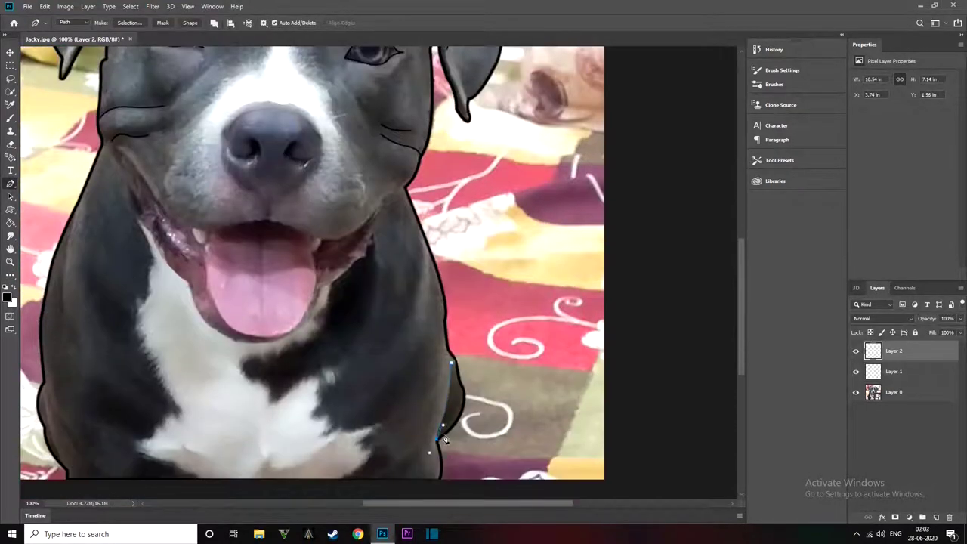
{"action": "left_click", "coordinate": [436, 425]}
{"action": "left_click", "coordinate": [450, 372]}
{"action": "scroll", "coordinate": [236, 420], "scroll_direction": "up", "scroll_amount": 5}
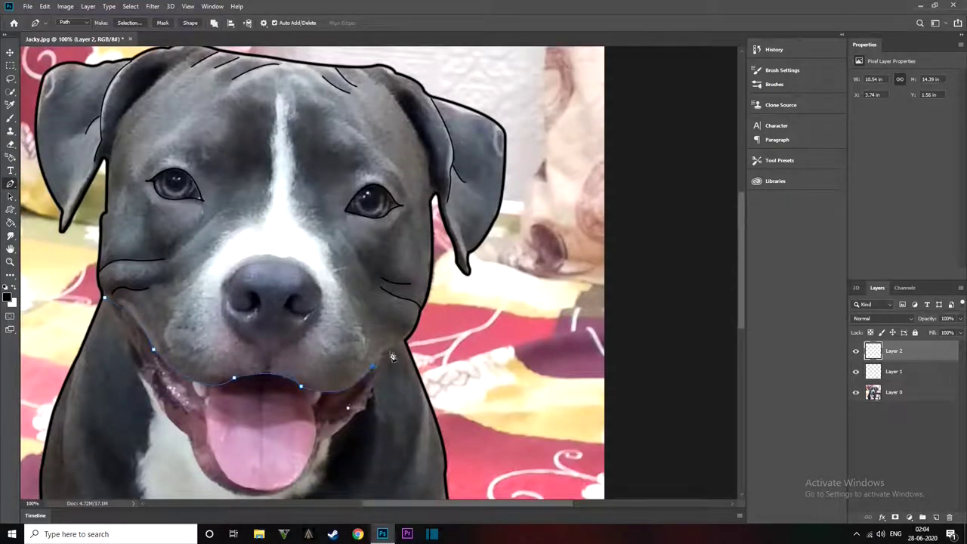
{"action": "scroll", "coordinate": [366, 412], "scroll_direction": "down", "scroll_amount": 3}
{"action": "left_click", "coordinate": [333, 380]}
{"action": "left_click", "coordinate": [320, 399]}
{"action": "left_click", "coordinate": [188, 381]}
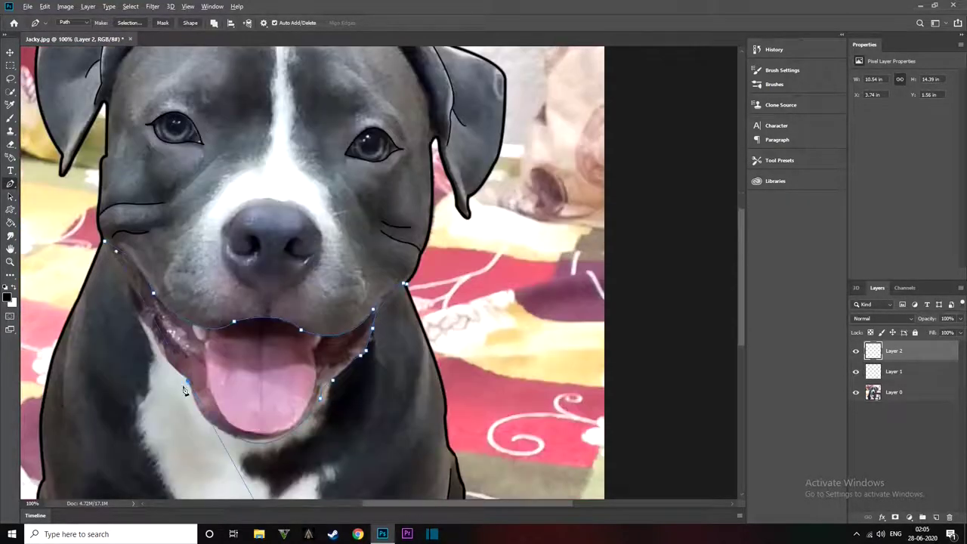
{"action": "left_click", "coordinate": [162, 346]}
{"action": "left_click", "coordinate": [140, 307]}
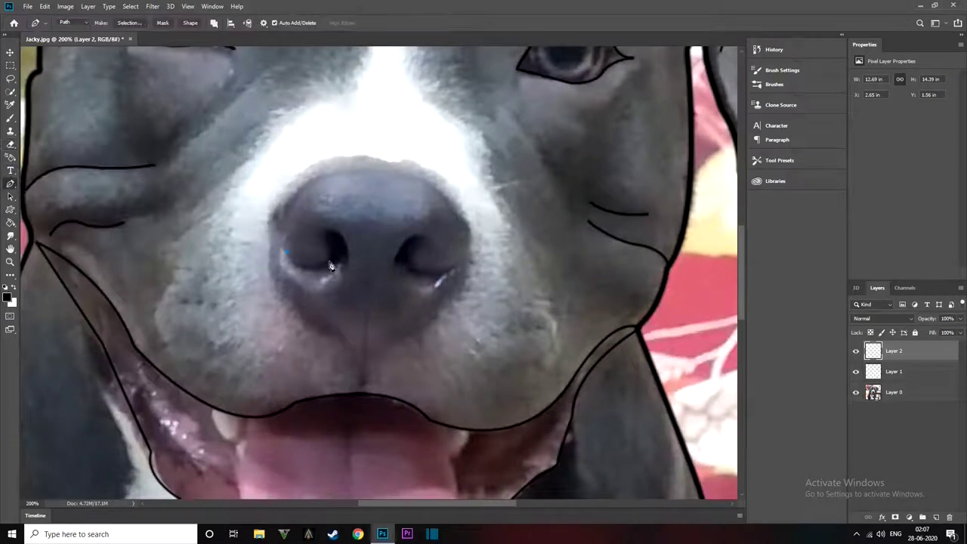
Stroke the nostril path in black, then path the right nostril and nose-centre line.
{"action": "right_click", "coordinate": [339, 265]}
{"action": "left_click", "coordinate": [378, 350]}
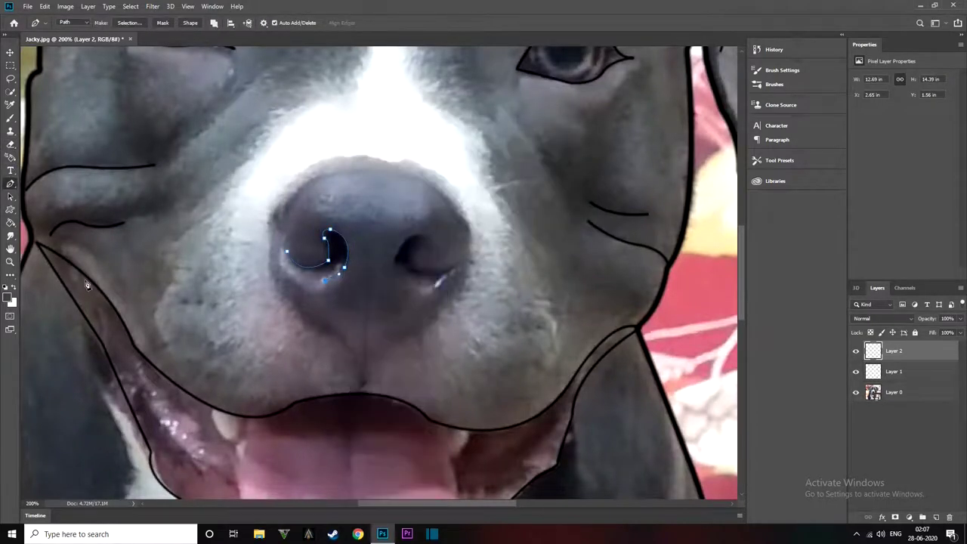
{"action": "key", "text": "Return"}
{"action": "left_click", "coordinate": [410, 270]}
{"action": "left_click", "coordinate": [441, 281]}
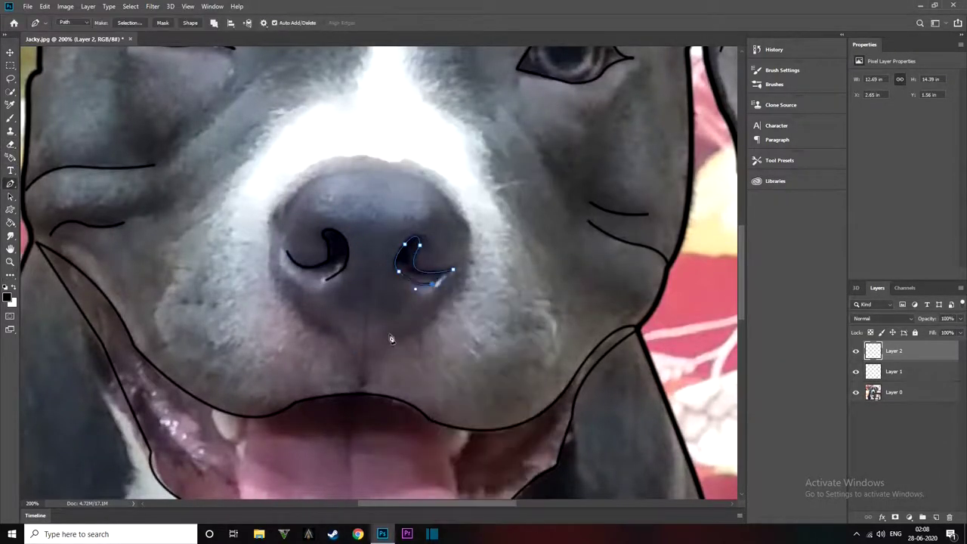
{"action": "left_click", "coordinate": [368, 270]}
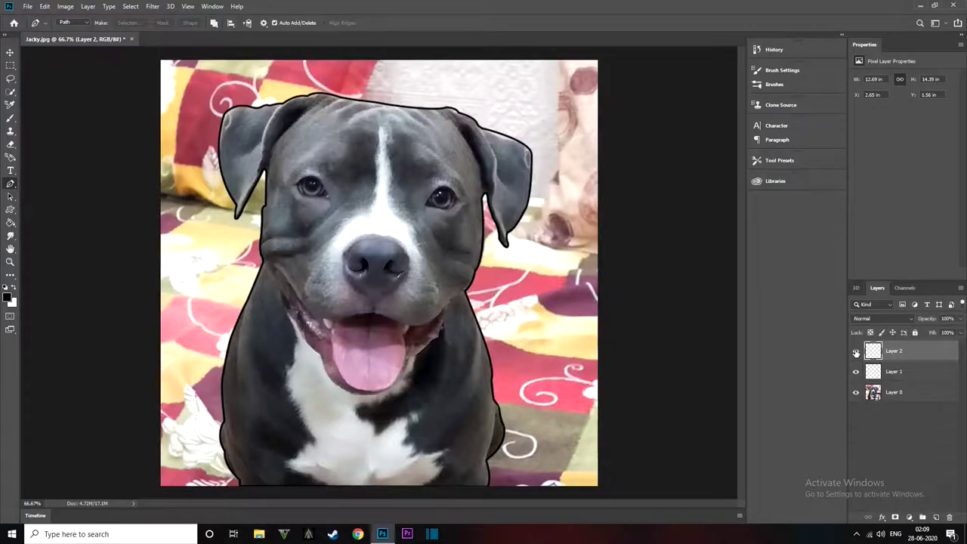
Hide Layer 0 to inspect the line art at 100%, then show the photo again.
{"action": "left_click", "coordinate": [856, 392]}
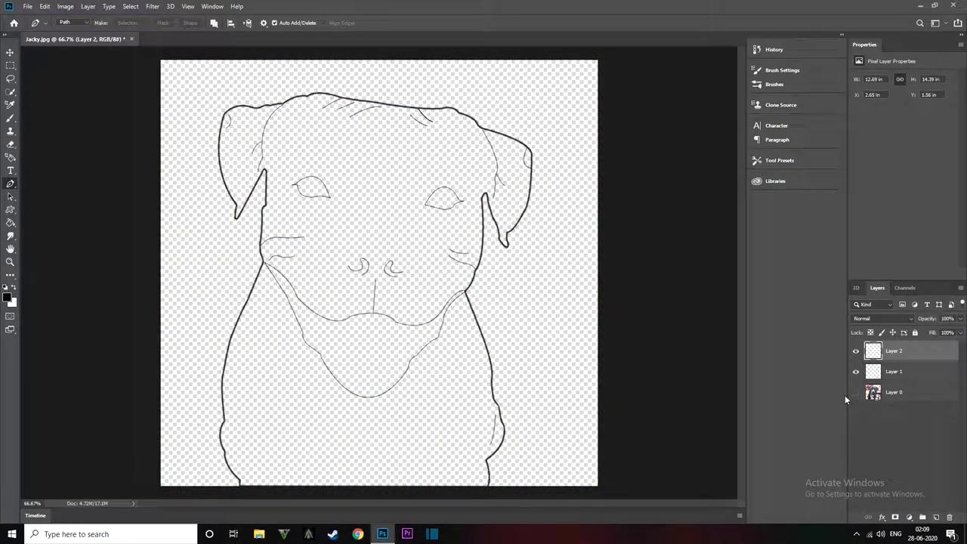
{"action": "key", "text": "ctrl+plus"}
{"action": "scroll", "coordinate": [604, 356], "scroll_direction": "up", "scroll_amount": 2}
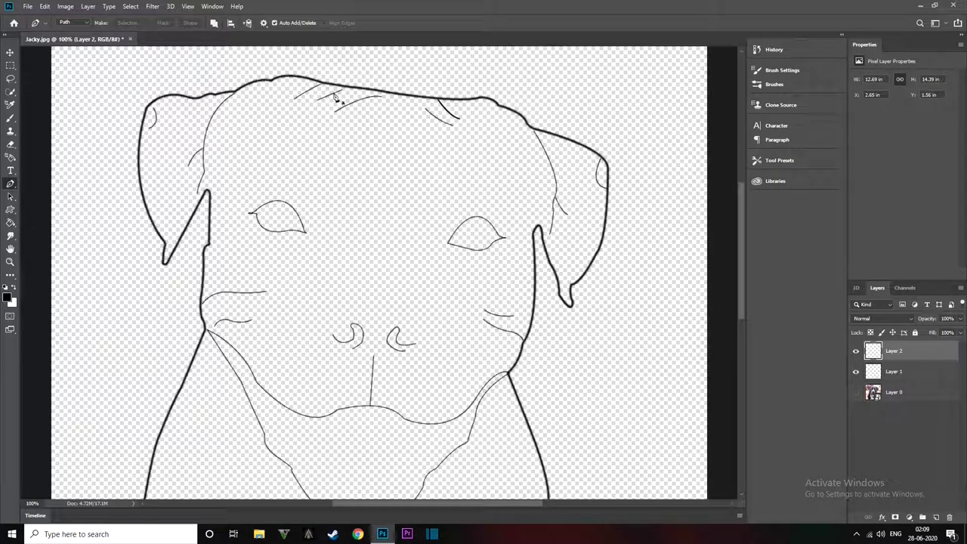
{"action": "scroll", "coordinate": [492, 342], "scroll_direction": "down", "scroll_amount": 1}
{"action": "scroll", "coordinate": [492, 341], "scroll_direction": "down", "scroll_amount": 2}
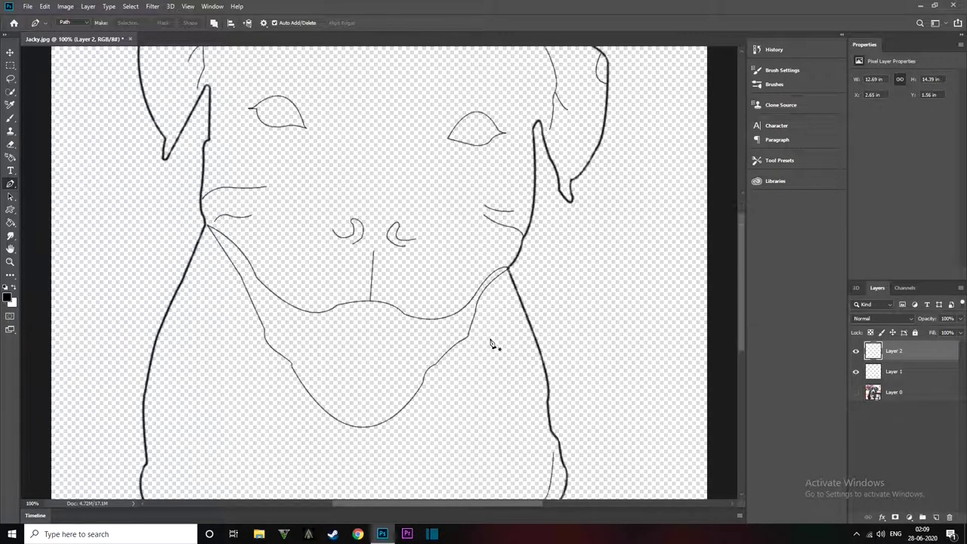
{"action": "scroll", "coordinate": [491, 341], "scroll_direction": "down", "scroll_amount": 1}
{"action": "scroll", "coordinate": [492, 342], "scroll_direction": "down", "scroll_amount": 1}
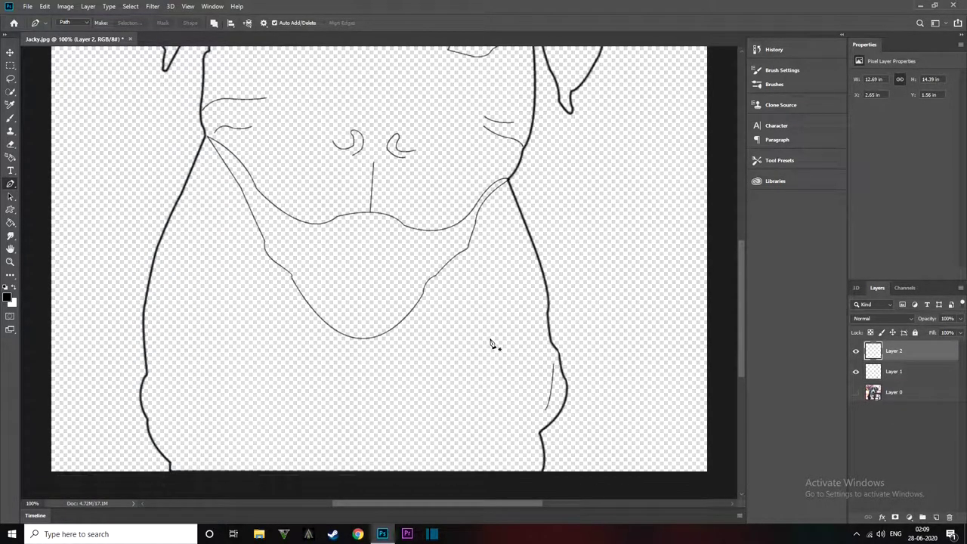
{"action": "left_click", "coordinate": [856, 392]}
{"action": "key", "text": "ctrl+minus"}
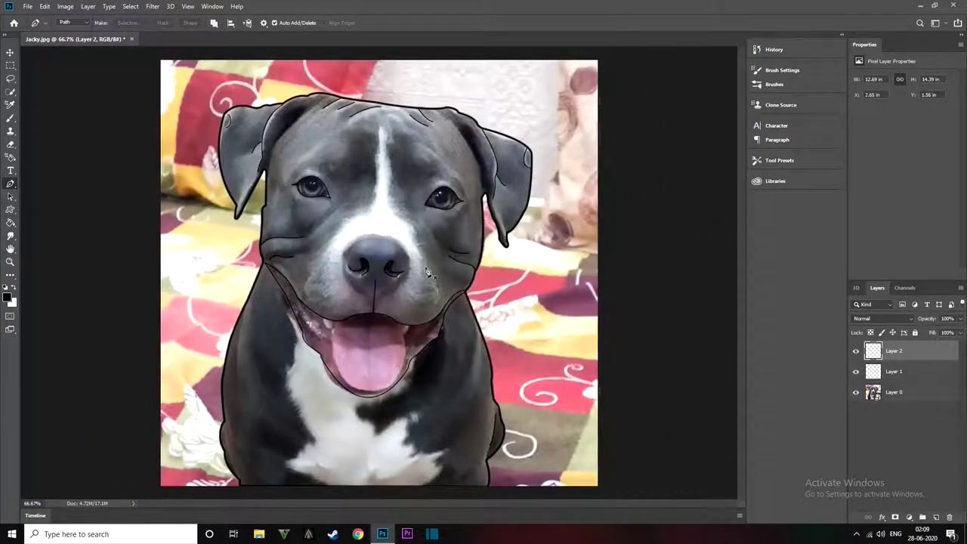
Hide Layers 2 and 1, then Quick Select the whole dog on Layer 0.
{"action": "left_click", "coordinate": [856, 351]}
{"action": "left_click", "coordinate": [856, 372]}
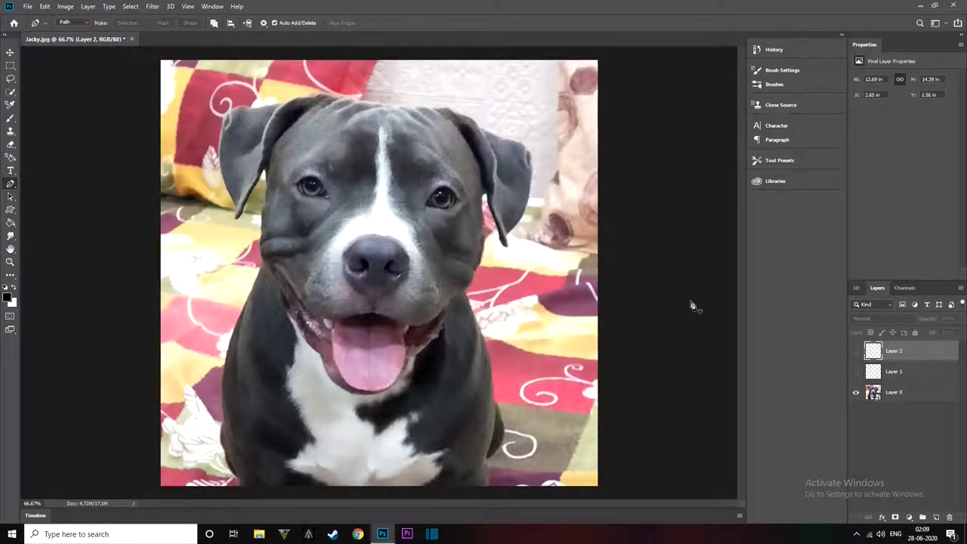
{"action": "left_click", "coordinate": [10, 90]}
{"action": "left_click", "coordinate": [894, 392]}
{"action": "left_click", "coordinate": [257, 23]}
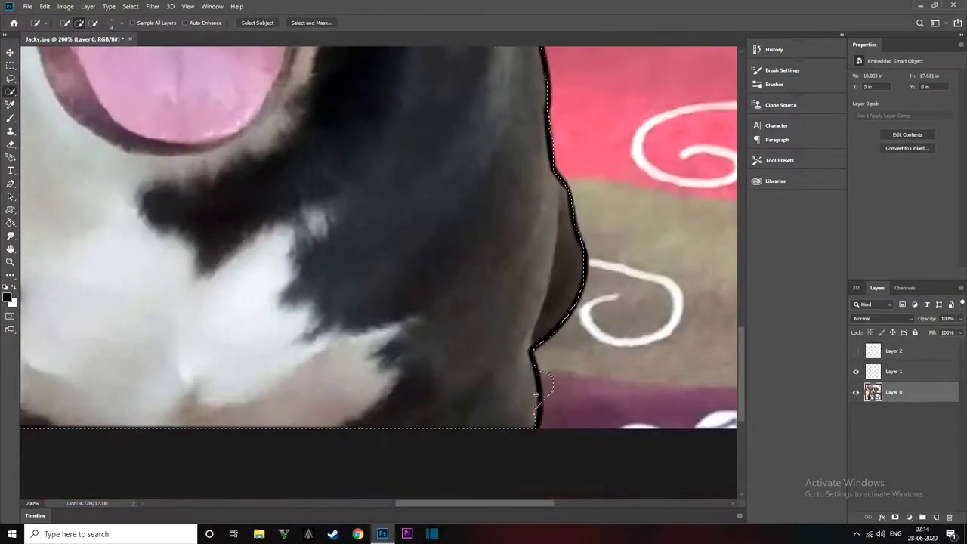
{"action": "scroll", "coordinate": [535, 394], "scroll_direction": "down", "scroll_amount": 2}
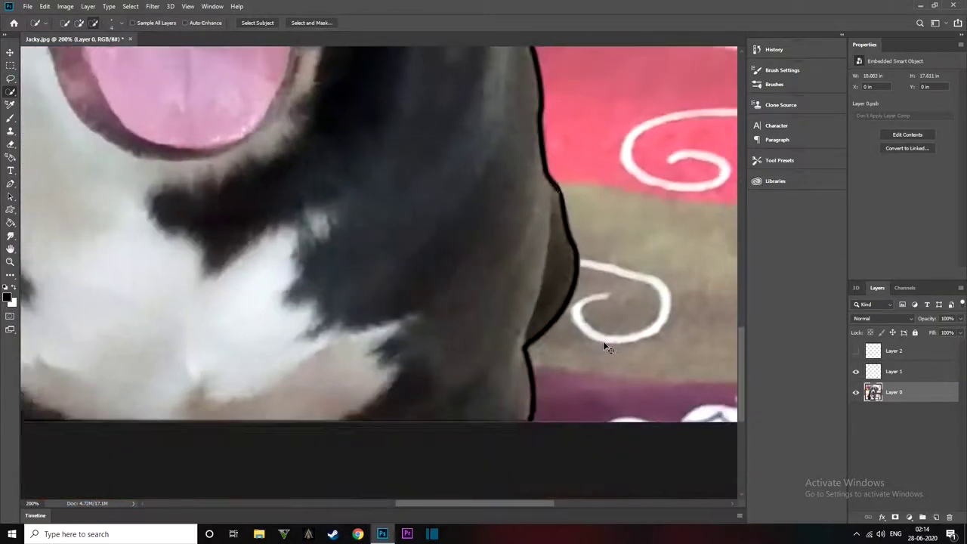
{"action": "scroll", "coordinate": [604, 341], "scroll_direction": "down", "scroll_amount": 3}
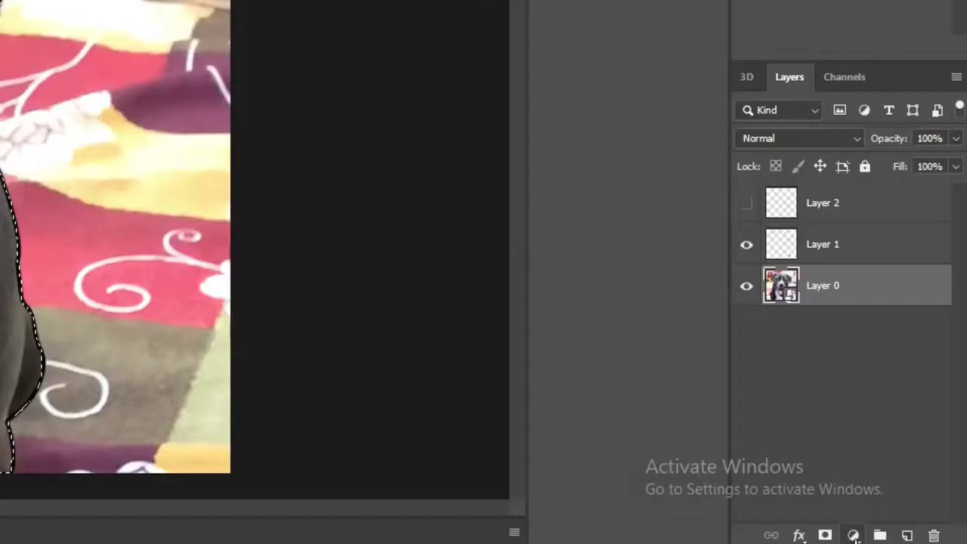
Add a dark grey Solid Color fill layer in the dog's shape, with Layer 2 shown above.
{"action": "left_click", "coordinate": [909, 519]}
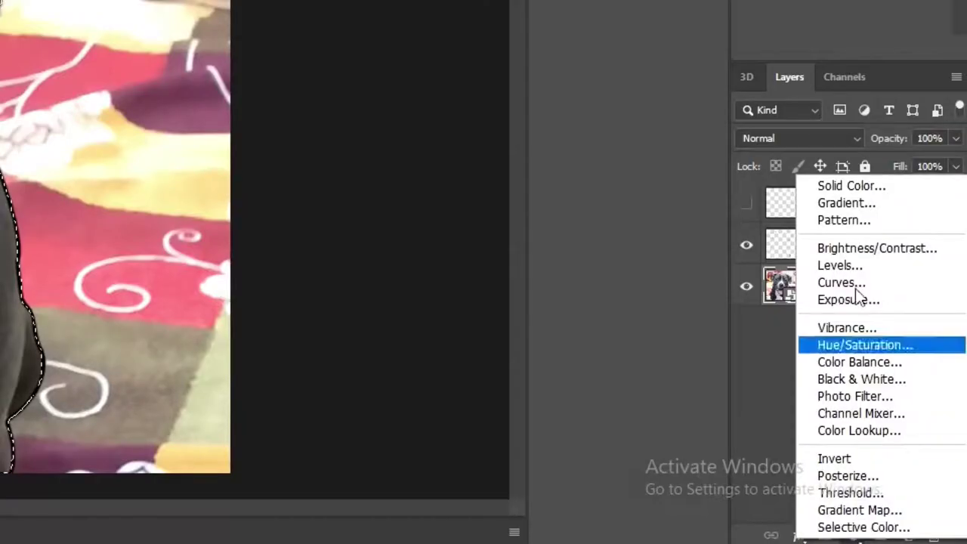
{"action": "left_click", "coordinate": [825, 189]}
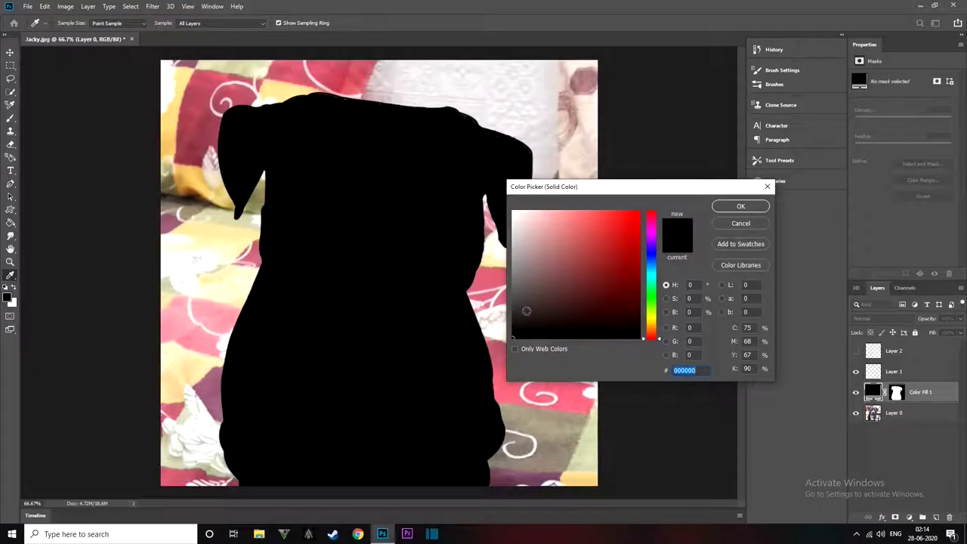
{"action": "left_click_drag", "start_coordinate": [518, 324], "coordinate": [511, 304]}
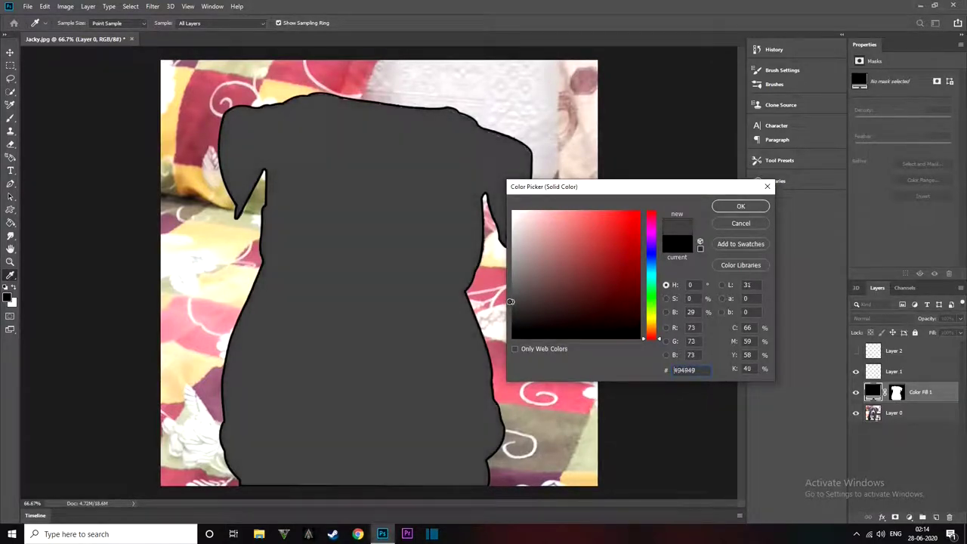
{"action": "left_click", "coordinate": [737, 207]}
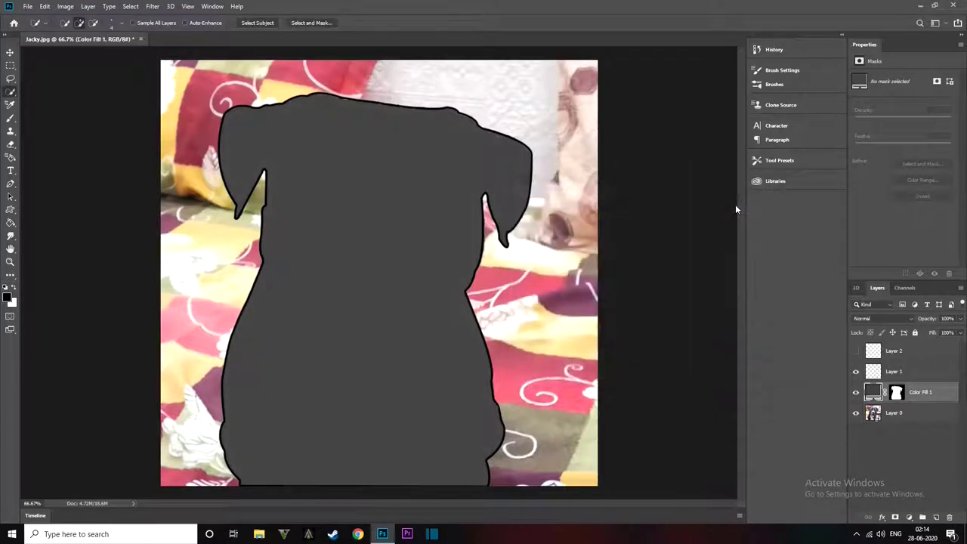
{"action": "left_click", "coordinate": [856, 351]}
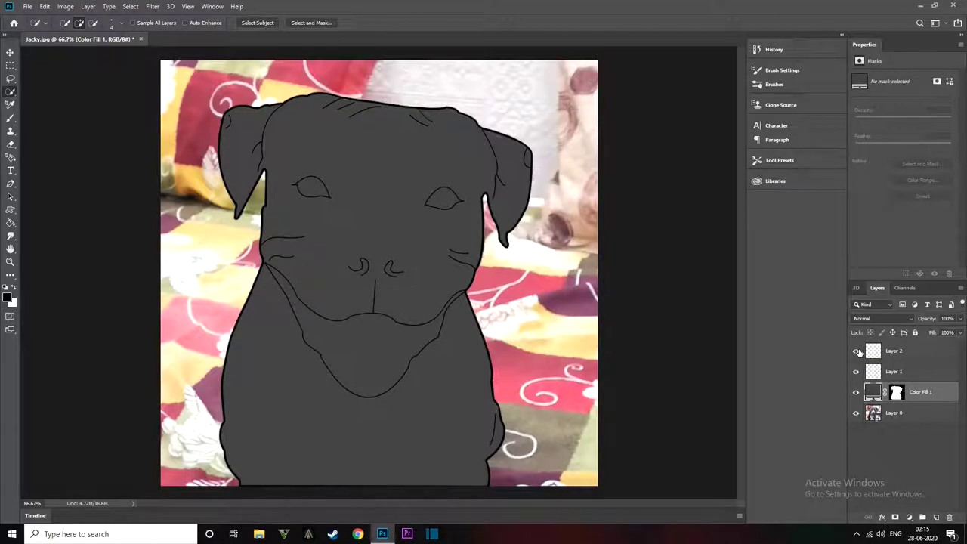
Toggle visibility of Layer 2, Layer 1, Color Fill 1 and Layer 0 so only the photo shows.
{"action": "left_click", "coordinate": [856, 351]}
{"action": "left_click", "coordinate": [856, 371]}
{"action": "left_click", "coordinate": [856, 393]}
{"action": "left_click", "coordinate": [856, 413]}
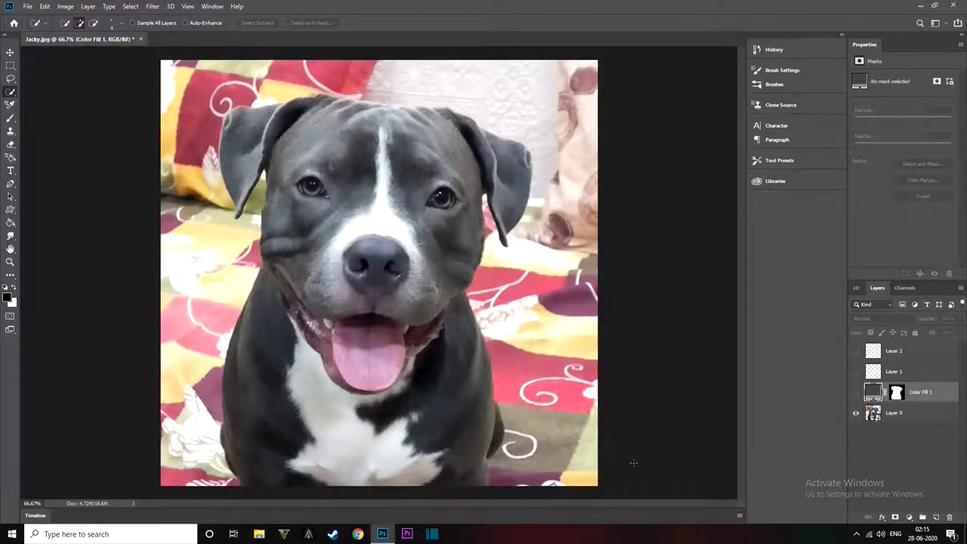
Show the Layer 2 line art, hide the Layer 1 outline, and start a pen path around the nose.
{"action": "left_click", "coordinate": [856, 351]}
{"action": "left_click", "coordinate": [857, 372]}
{"action": "key", "text": "ctrl+plus"}
{"action": "key", "text": "p"}
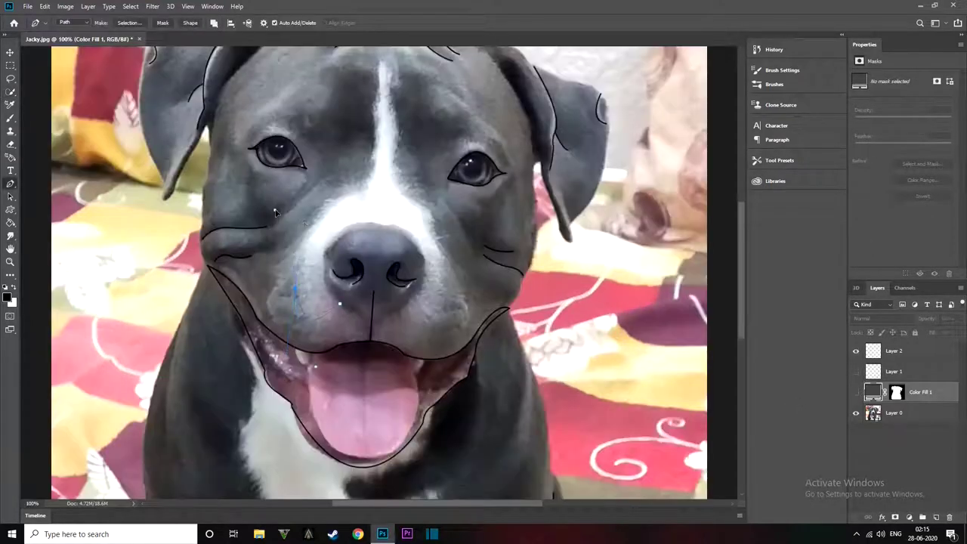
{"action": "left_click", "coordinate": [295, 289]}
{"action": "left_click_drag", "start_coordinate": [360, 194], "coordinate": [380, 197]}
Trace the white blaze up the forehead and back down past the nose.
{"action": "scroll", "coordinate": [380, 197], "scroll_direction": "up", "scroll_amount": 2}
{"action": "left_click", "coordinate": [375, 155]}
{"action": "left_click", "coordinate": [385, 109]}
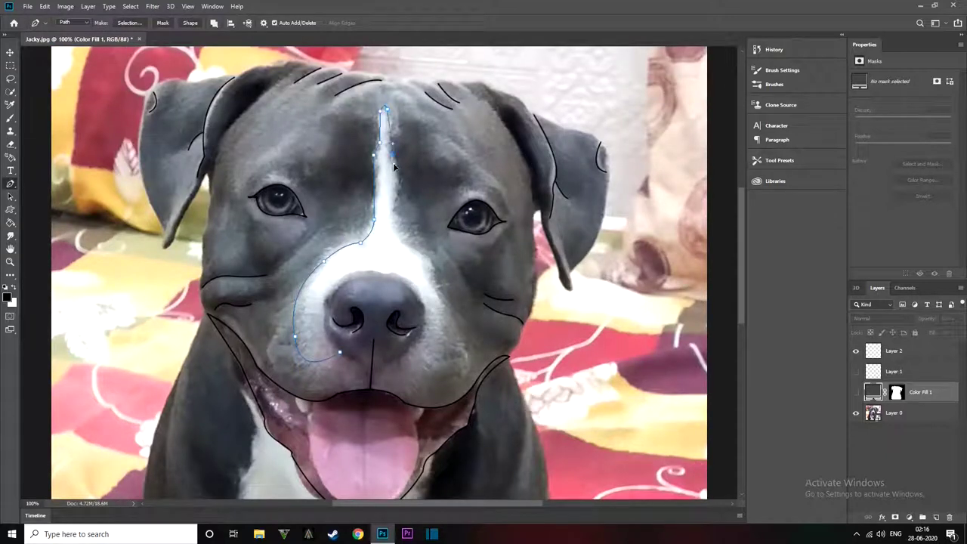
{"action": "left_click", "coordinate": [398, 174]}
{"action": "left_click", "coordinate": [427, 261]}
{"action": "left_click", "coordinate": [404, 358]}
{"action": "left_click_drag", "start_coordinate": [374, 369], "coordinate": [373, 393]}
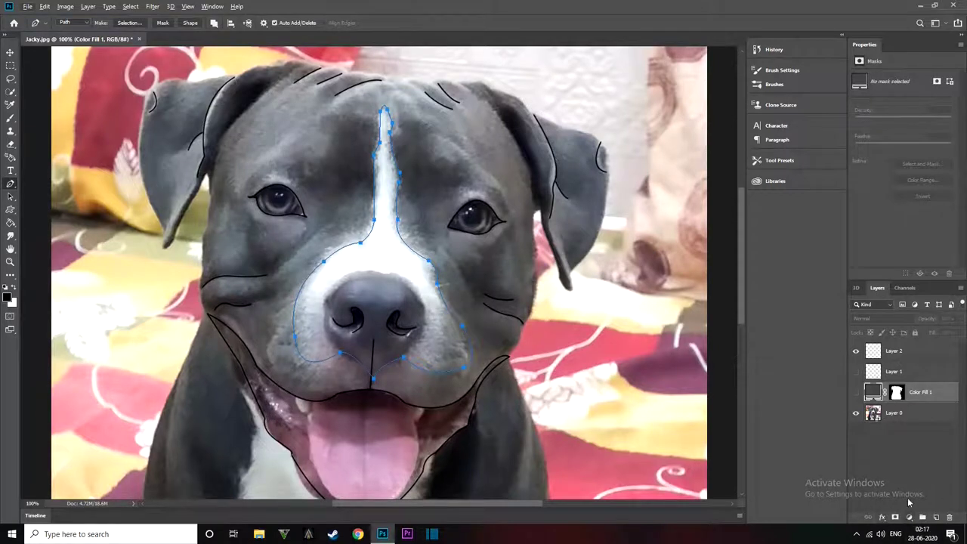
Add a Solid Color fill layer above Layer 0 in near-white f9f9f9 for the blaze.
{"action": "left_click", "coordinate": [894, 414]}
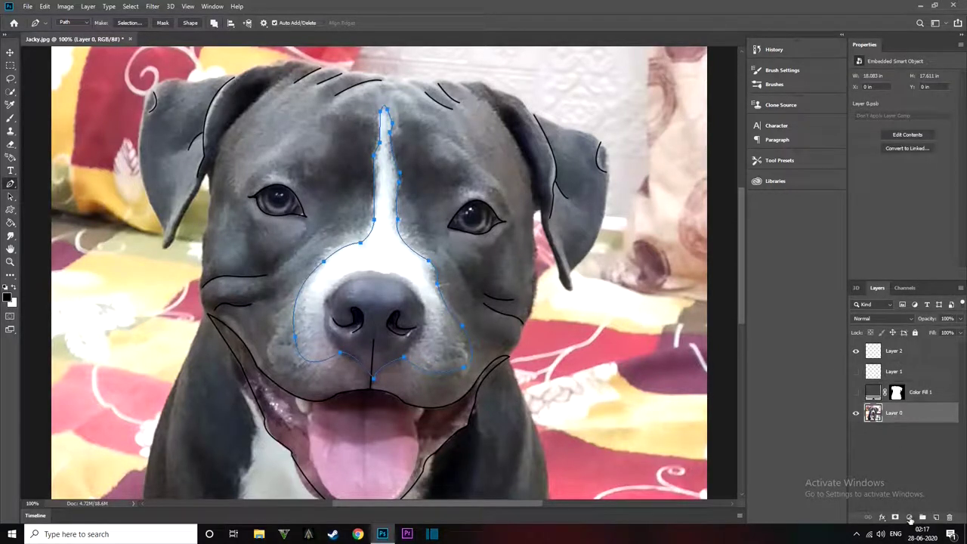
{"action": "left_click", "coordinate": [909, 518]}
{"action": "left_click", "coordinate": [911, 346]}
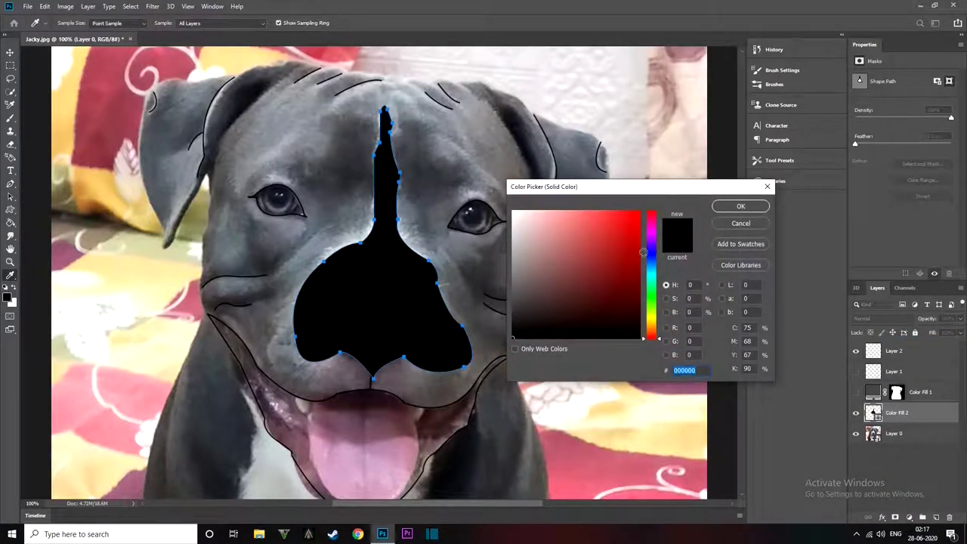
{"action": "left_click_drag", "start_coordinate": [533, 270], "coordinate": [485, 208]}
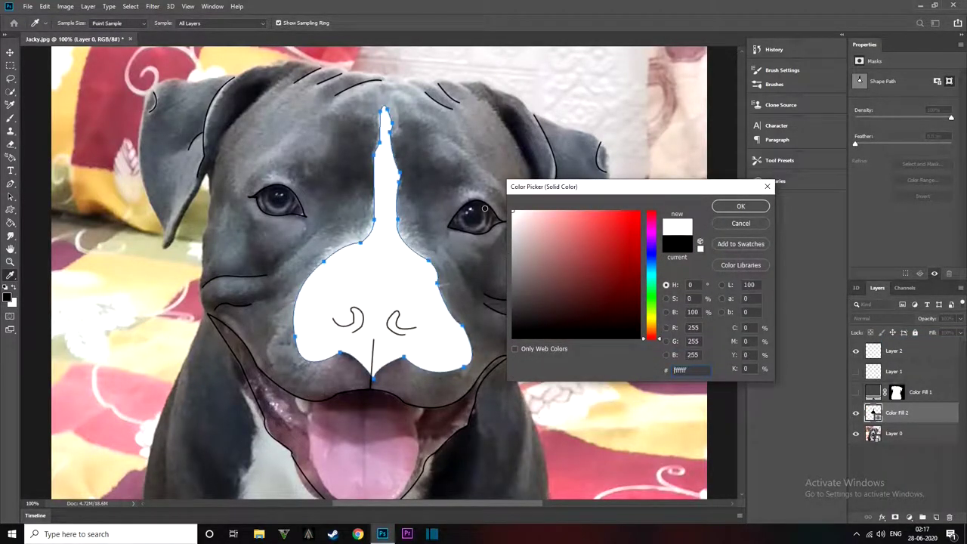
{"action": "left_click_drag", "start_coordinate": [483, 211], "coordinate": [483, 214]}
Confirm the blaze colour and trace the chest patch's left edge and edge under the mouth.
{"action": "left_click", "coordinate": [751, 207]}
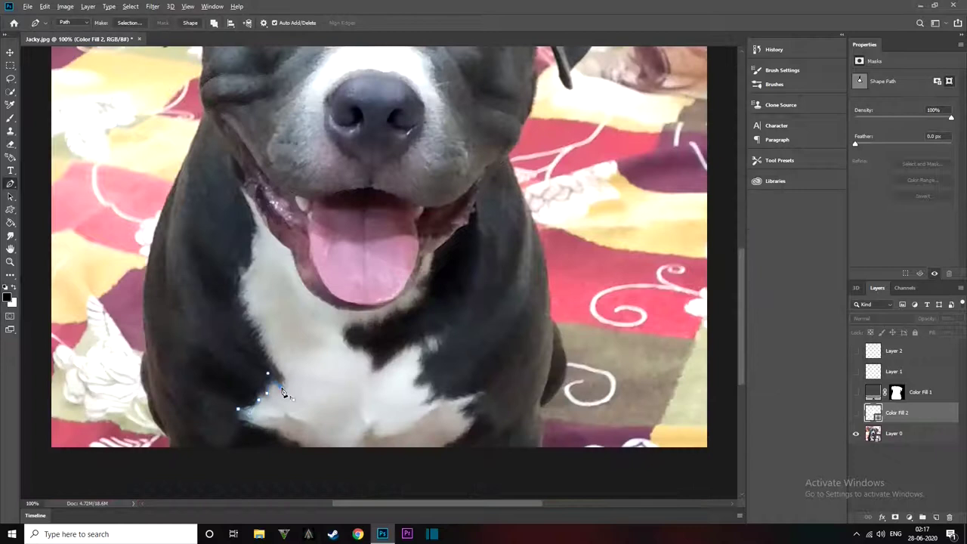
{"action": "left_click", "coordinate": [264, 349]}
{"action": "left_click", "coordinate": [249, 265]}
{"action": "left_click", "coordinate": [256, 233]}
{"action": "left_click", "coordinate": [240, 182]}
{"action": "left_click", "coordinate": [290, 249]}
{"action": "left_click", "coordinate": [336, 308]}
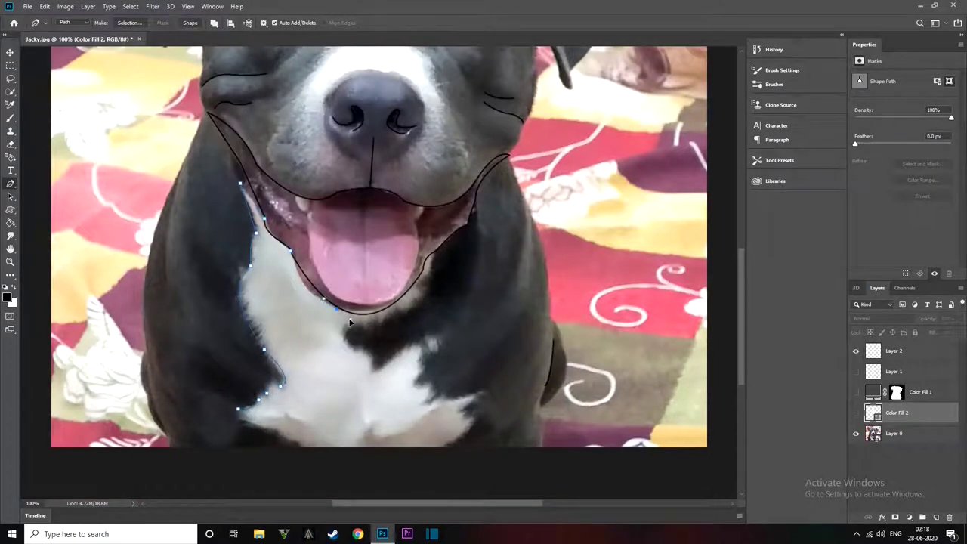
{"action": "left_click", "coordinate": [408, 291]}
{"action": "left_click", "coordinate": [425, 266]}
Trace the chest patch down its right side and along the bottom, closing the outline.
{"action": "left_click", "coordinate": [430, 283]}
{"action": "left_click", "coordinate": [349, 328]}
{"action": "left_click", "coordinate": [375, 370]}
{"action": "left_click", "coordinate": [424, 354]}
{"action": "left_click", "coordinate": [433, 399]}
{"action": "left_click", "coordinate": [464, 408]}
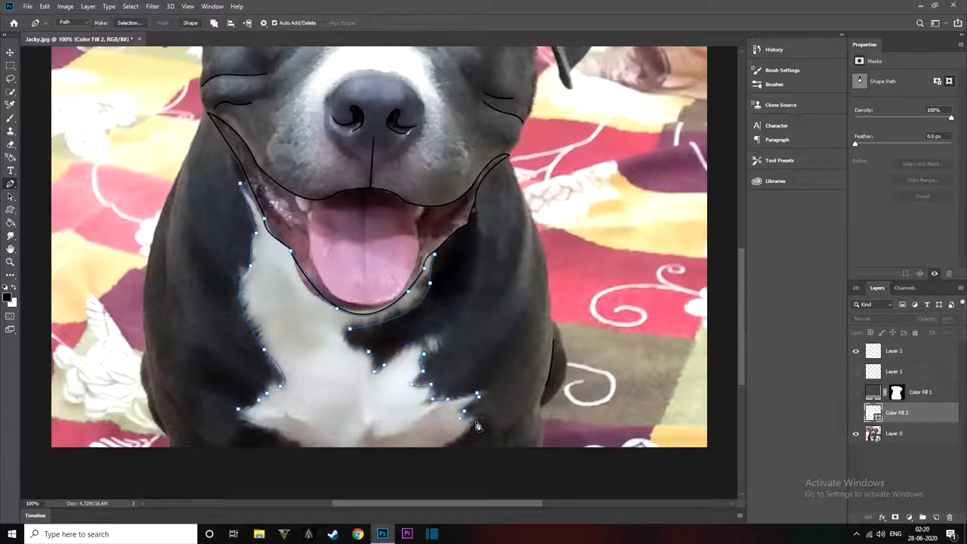
{"action": "left_click", "coordinate": [448, 446]}
{"action": "left_click", "coordinate": [301, 447]}
{"action": "left_click", "coordinate": [279, 435]}
{"action": "left_click", "coordinate": [238, 410]}
Fill the chest path with white, then show Color Fill 1 and the Layer 1 outline.
{"action": "left_click", "coordinate": [912, 520]}
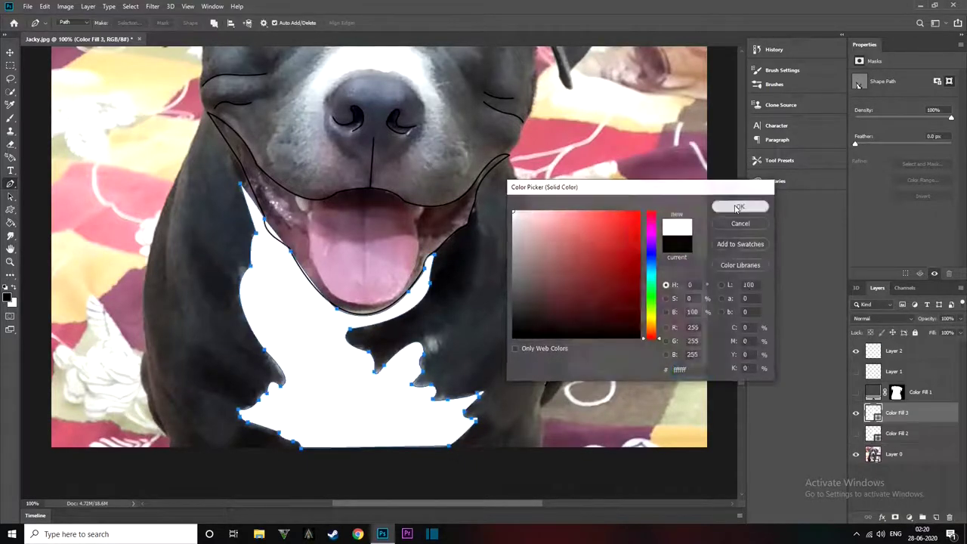
{"action": "left_click", "coordinate": [742, 205]}
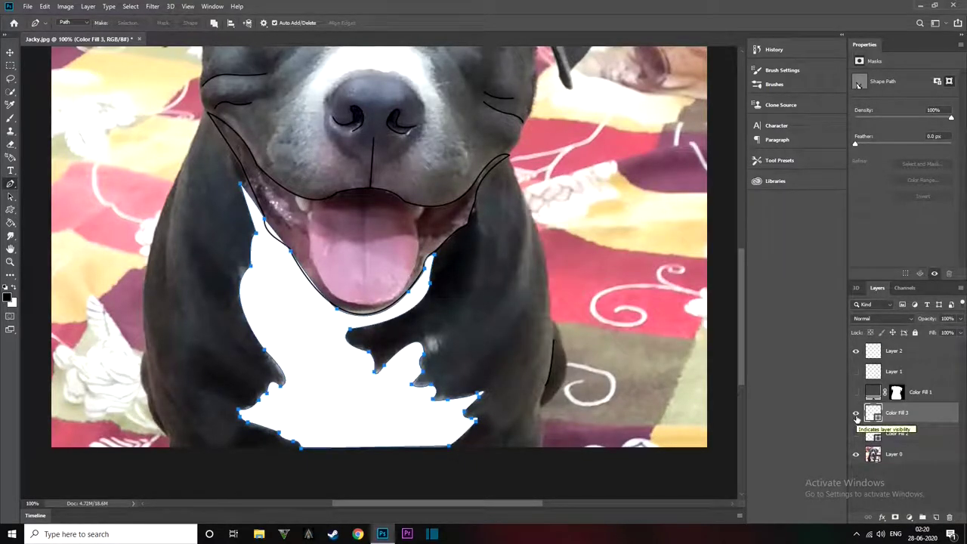
{"action": "left_click", "coordinate": [856, 392]}
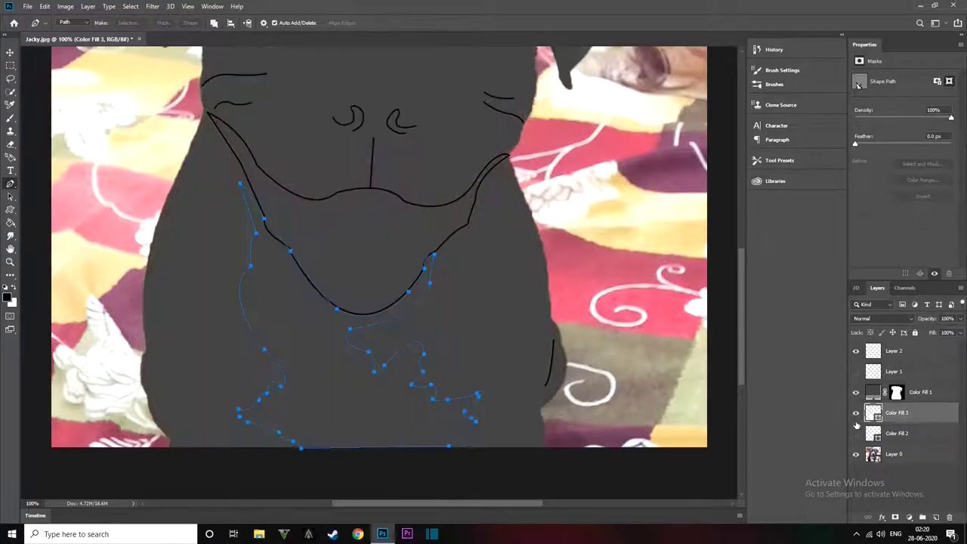
{"action": "left_click", "coordinate": [856, 372]}
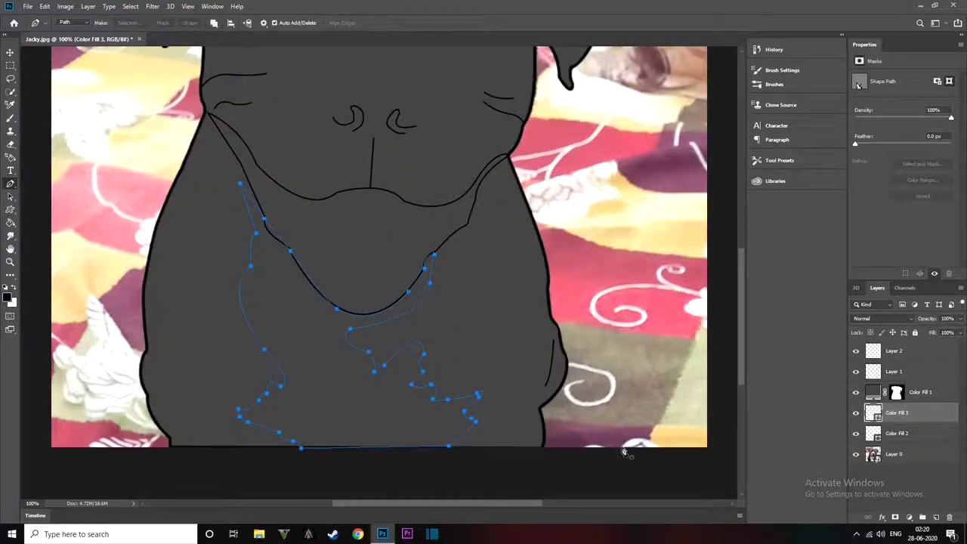
{"action": "key", "text": "ctrl+minus"}
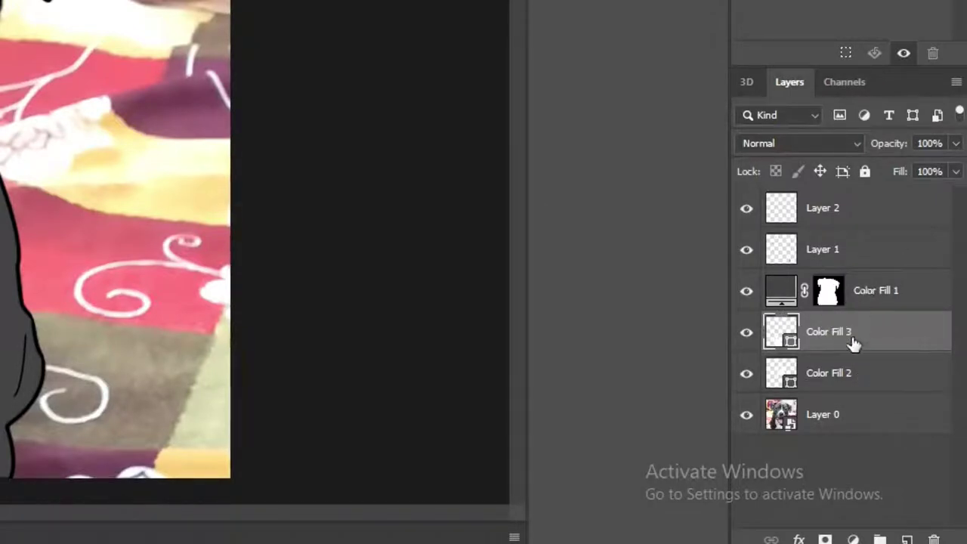
Move Color Fill 3 and Color Fill 2 above Color Fill 1, then hide the painted layers.
{"action": "left_click_drag", "start_coordinate": [854, 343], "coordinate": [853, 280]}
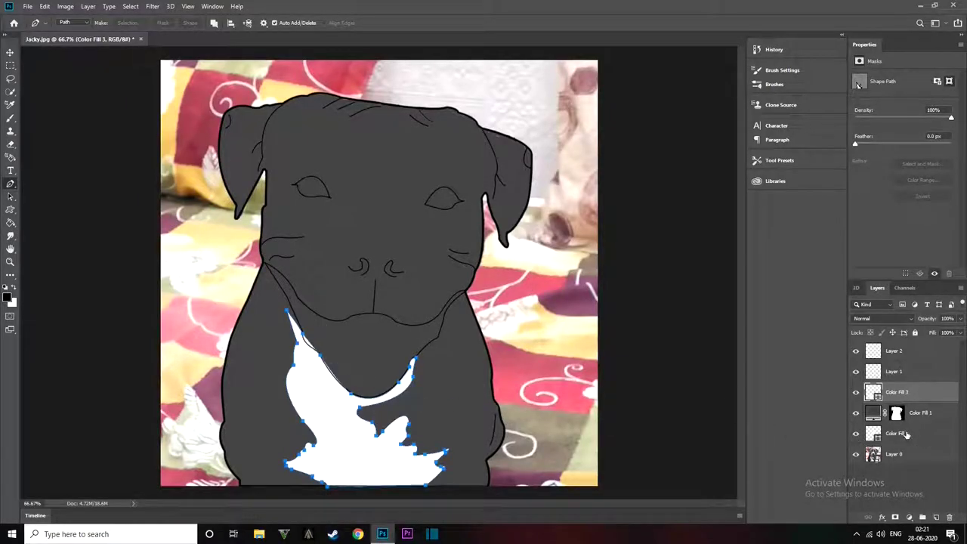
{"action": "left_click_drag", "start_coordinate": [907, 434], "coordinate": [902, 384]}
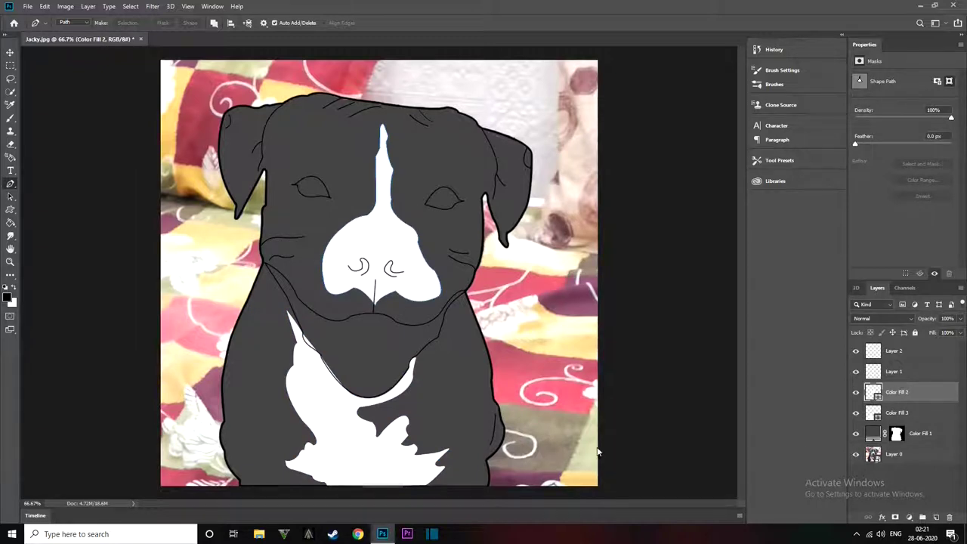
{"action": "left_click_drag", "start_coordinate": [856, 437], "coordinate": [856, 351]}
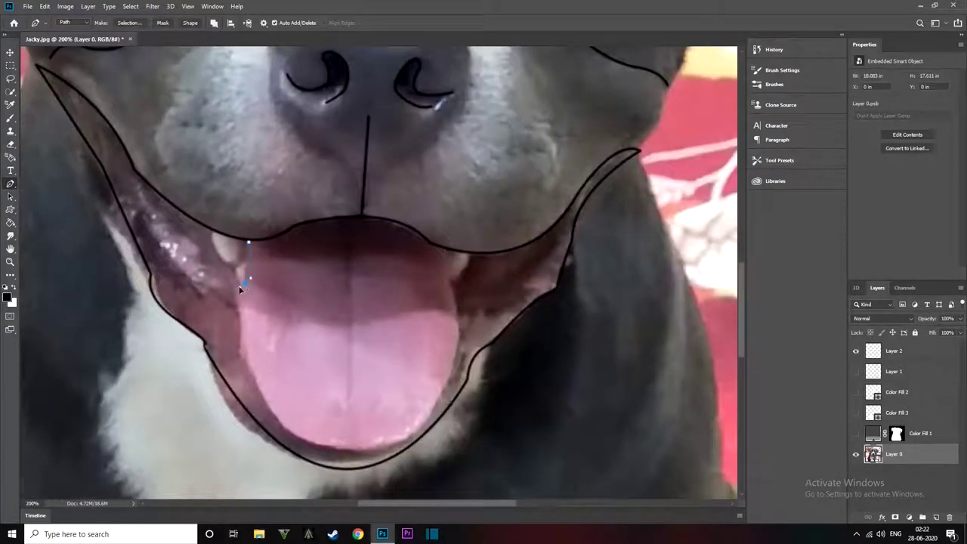
Trace the tongue and give it a pink Solid Color fill layer.
{"action": "left_click", "coordinate": [241, 305]}
{"action": "left_click", "coordinate": [284, 427]}
{"action": "left_click", "coordinate": [424, 420]}
{"action": "left_click", "coordinate": [449, 278]}
{"action": "left_click_drag", "start_coordinate": [424, 239], "coordinate": [412, 227]}
{"action": "left_click", "coordinate": [249, 242]}
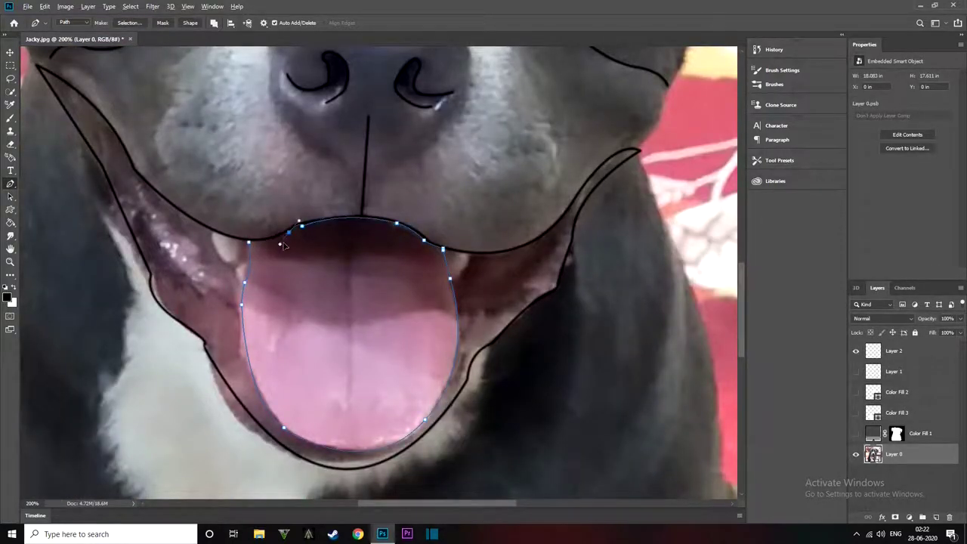
{"action": "left_click", "coordinate": [745, 204]}
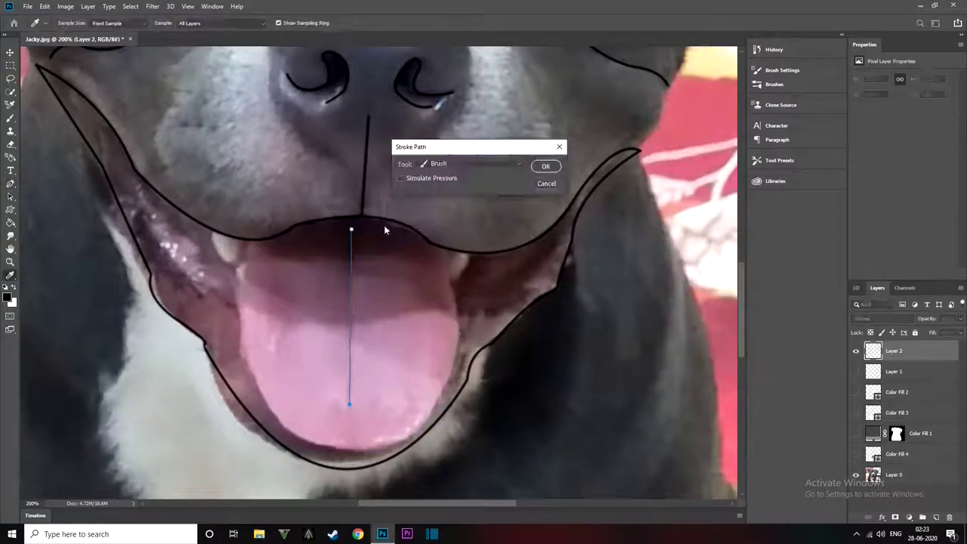
Stroke a centre line down the tongue with the brush.
{"action": "key", "text": "Return"}
{"action": "scroll", "coordinate": [242, 309], "scroll_direction": "up", "scroll_amount": 2}
{"action": "left_click", "coordinate": [217, 283]}
Trace the teeth outline and add a white Solid Color fill for them.
{"action": "left_click", "coordinate": [244, 289]}
{"action": "left_click", "coordinate": [227, 306]}
{"action": "left_click", "coordinate": [217, 283]}
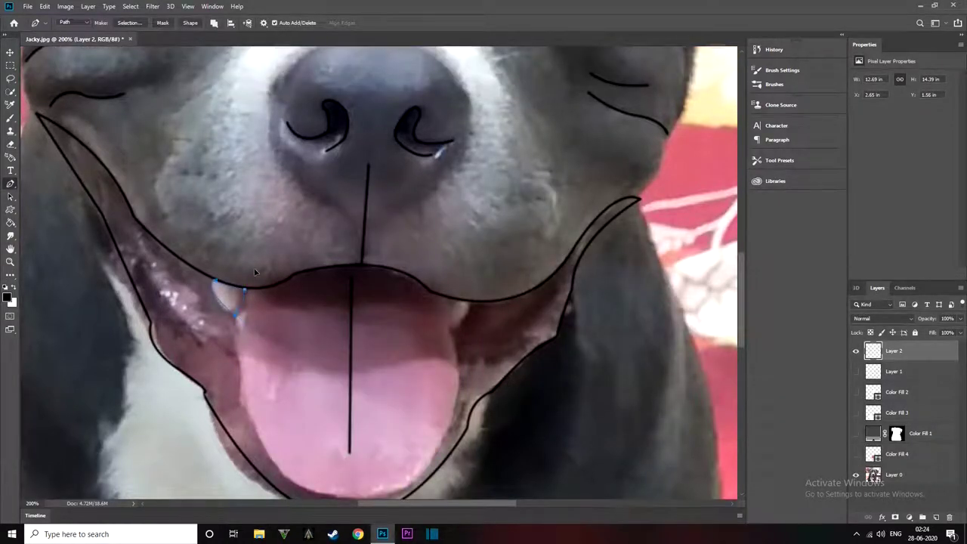
{"action": "left_click", "coordinate": [465, 302]}
{"action": "left_click", "coordinate": [458, 338]}
{"action": "left_click", "coordinate": [465, 303]}
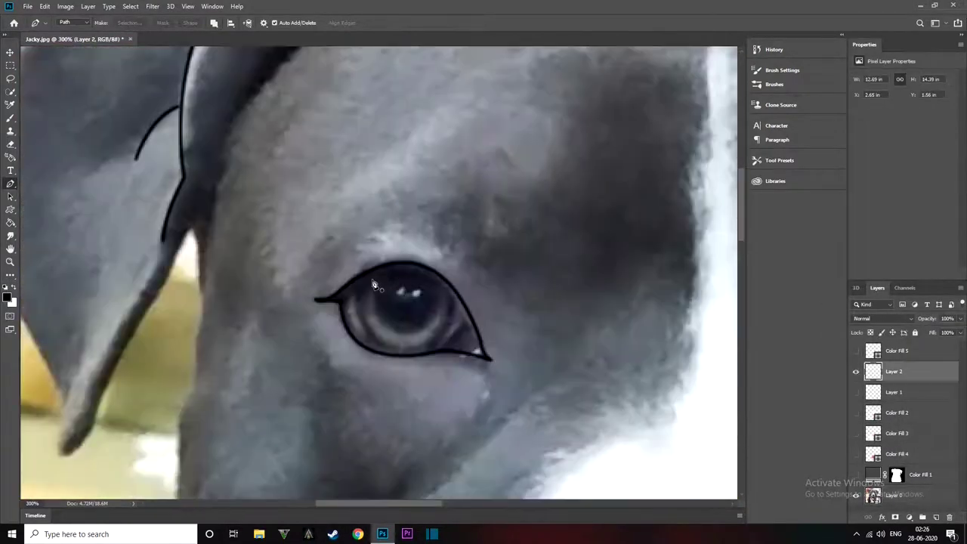
Trace a closed curved pen shape around the dog's eye.
{"action": "left_click", "coordinate": [343, 290]}
{"action": "left_click_drag", "start_coordinate": [468, 321], "coordinate": [516, 417]}
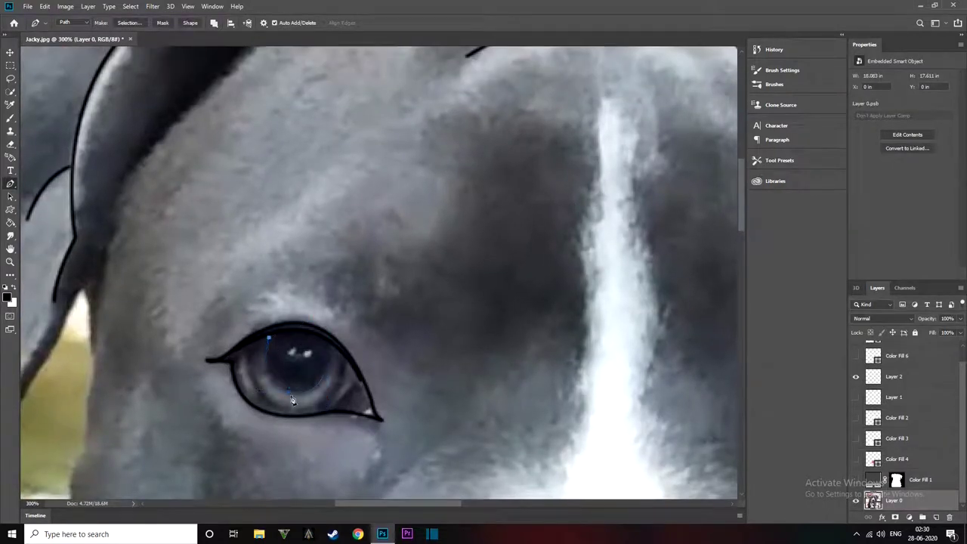
{"action": "left_click", "coordinate": [299, 322]}
{"action": "left_click", "coordinate": [269, 337]}
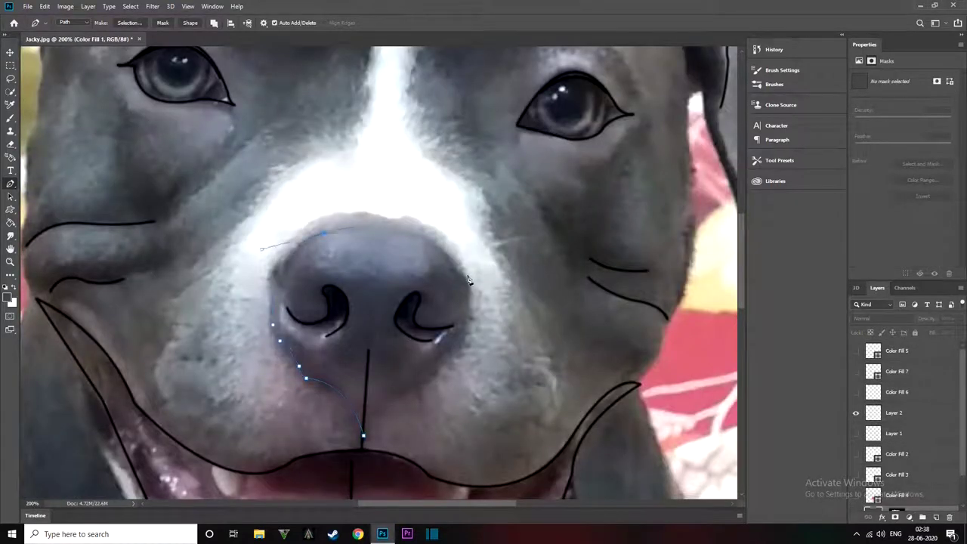
Finish the nose outline along its right side and close it at the bottom.
{"action": "left_click", "coordinate": [469, 277]}
{"action": "left_click", "coordinate": [454, 361]}
{"action": "left_click", "coordinate": [363, 435]}
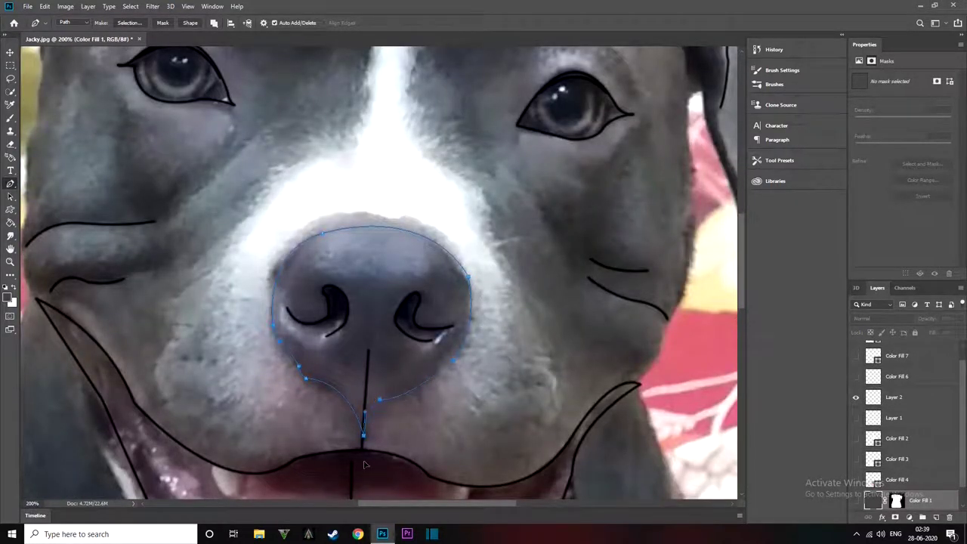
{"action": "key", "text": "ctrl+minus"}
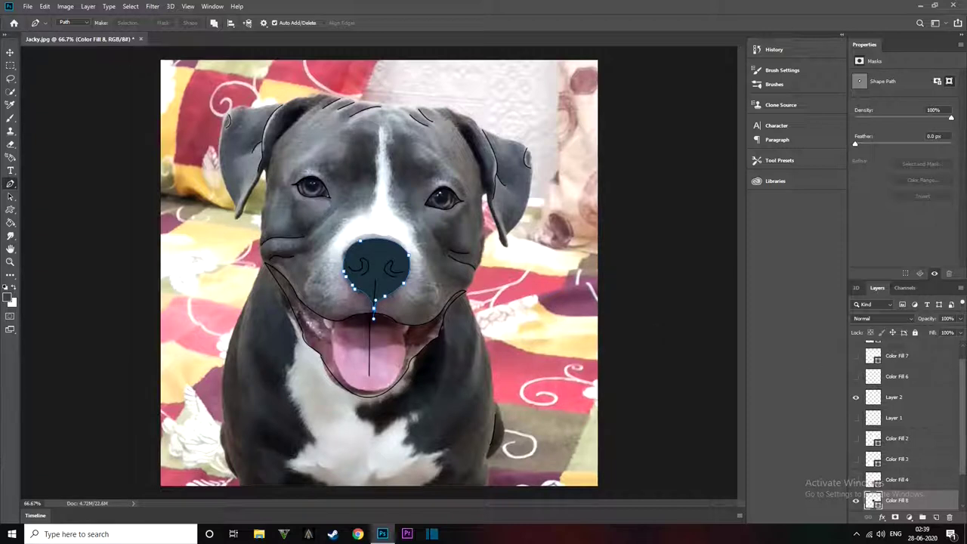
Turn on the teeth, eye highlight, cyan eye, outline, chest, blaze and tongue layers.
{"action": "scroll", "coordinate": [903, 423], "scroll_direction": "up", "scroll_amount": 1}
{"action": "left_click", "coordinate": [856, 350]}
{"action": "left_click", "coordinate": [856, 371]}
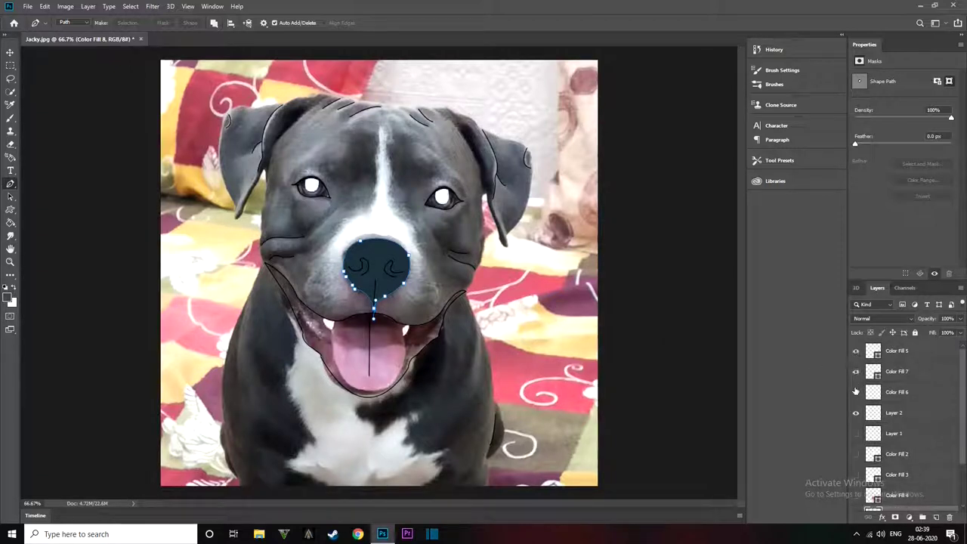
{"action": "left_click", "coordinate": [856, 392]}
{"action": "scroll", "coordinate": [856, 390], "scroll_direction": "down", "scroll_amount": 1}
{"action": "left_click", "coordinate": [856, 412]}
{"action": "scroll", "coordinate": [858, 419], "scroll_direction": "down", "scroll_amount": 2}
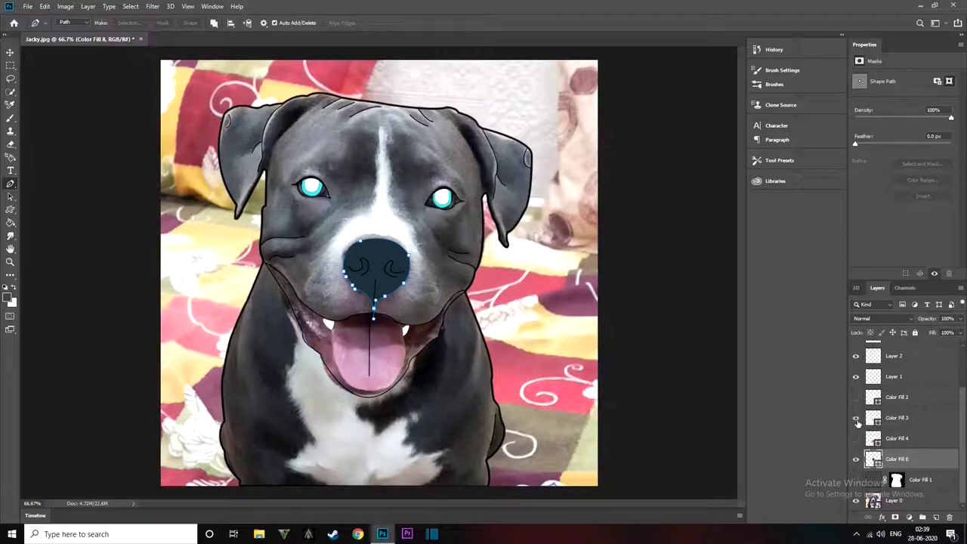
{"action": "left_click", "coordinate": [856, 418]}
{"action": "left_click", "coordinate": [856, 397]}
{"action": "left_click", "coordinate": [856, 438]}
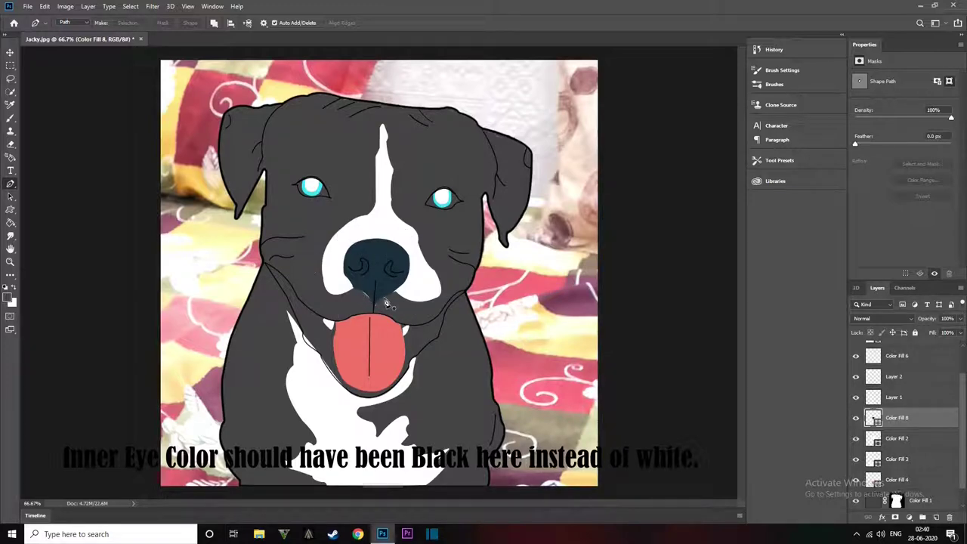
Zoom to 100% and select the grey Color Fill 1 silhouette layer.
{"action": "key", "text": "ctrl+plus"}
{"action": "scroll", "coordinate": [384, 340], "scroll_direction": "down", "scroll_amount": 1}
{"action": "scroll", "coordinate": [380, 389], "scroll_direction": "down", "scroll_amount": 1}
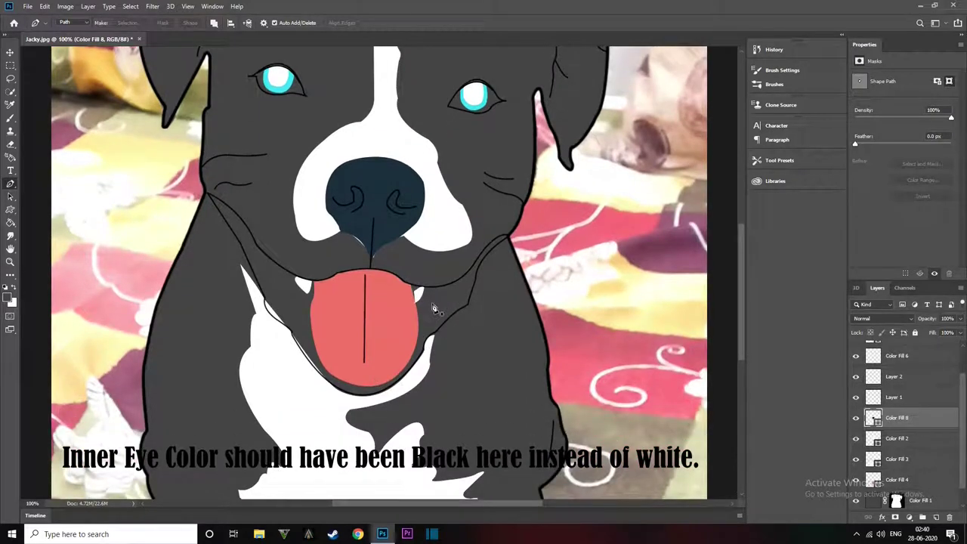
{"action": "scroll", "coordinate": [887, 493], "scroll_direction": "down", "scroll_amount": 1}
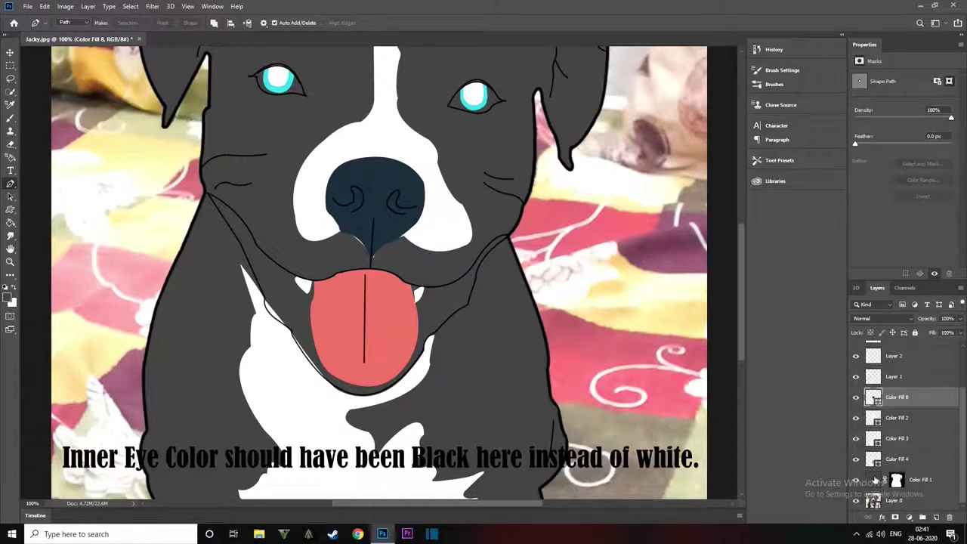
{"action": "left_click", "coordinate": [885, 482]}
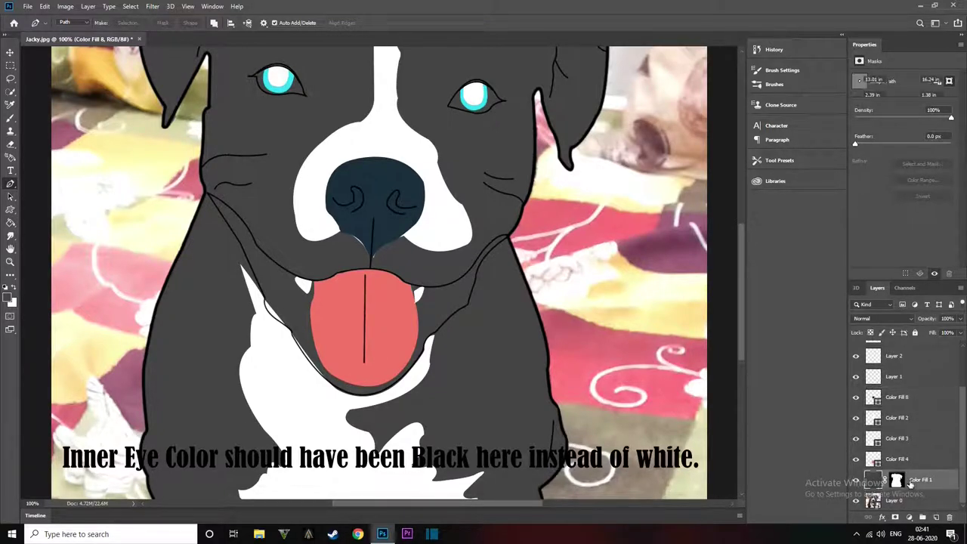
Toggle Color Fill 1 against the photo, leaving it visible, and pick the Eraser tool.
{"action": "left_click", "coordinate": [856, 480]}
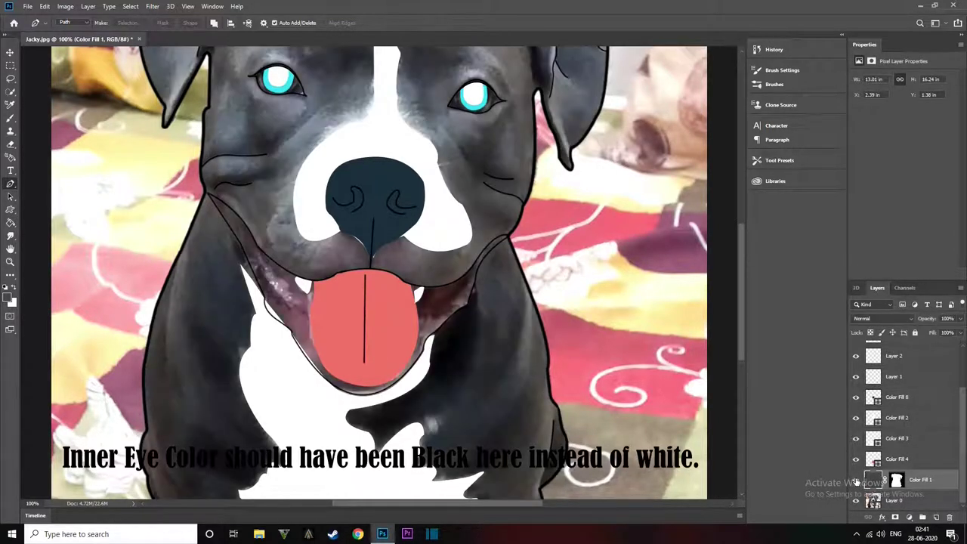
{"action": "left_click", "coordinate": [856, 479]}
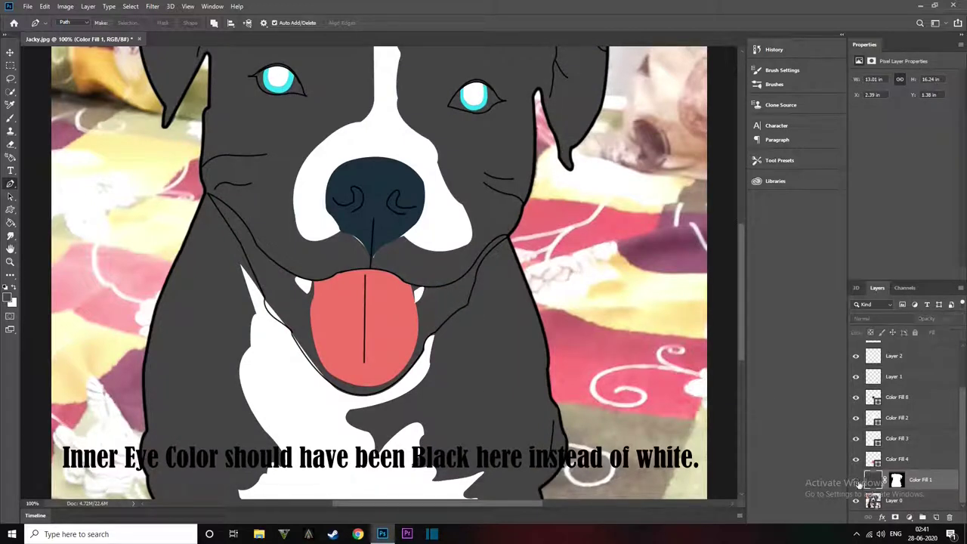
{"action": "left_click", "coordinate": [856, 479]}
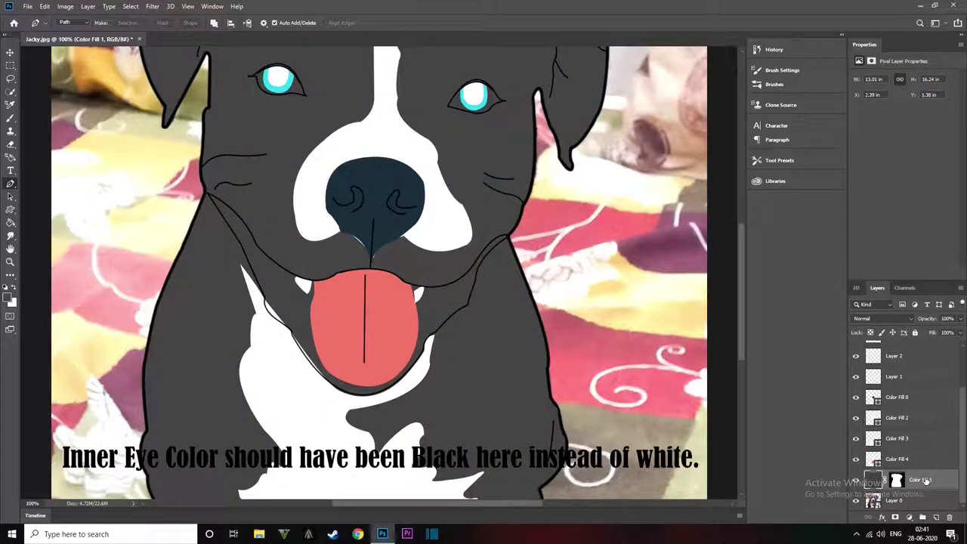
{"action": "left_click", "coordinate": [856, 480]}
{"action": "left_click", "coordinate": [857, 480]}
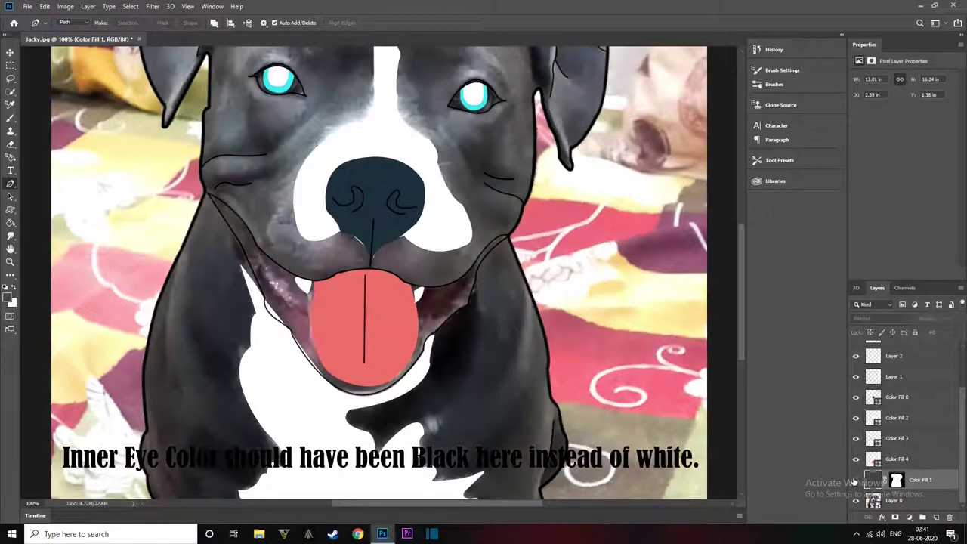
{"action": "left_click", "coordinate": [856, 480]}
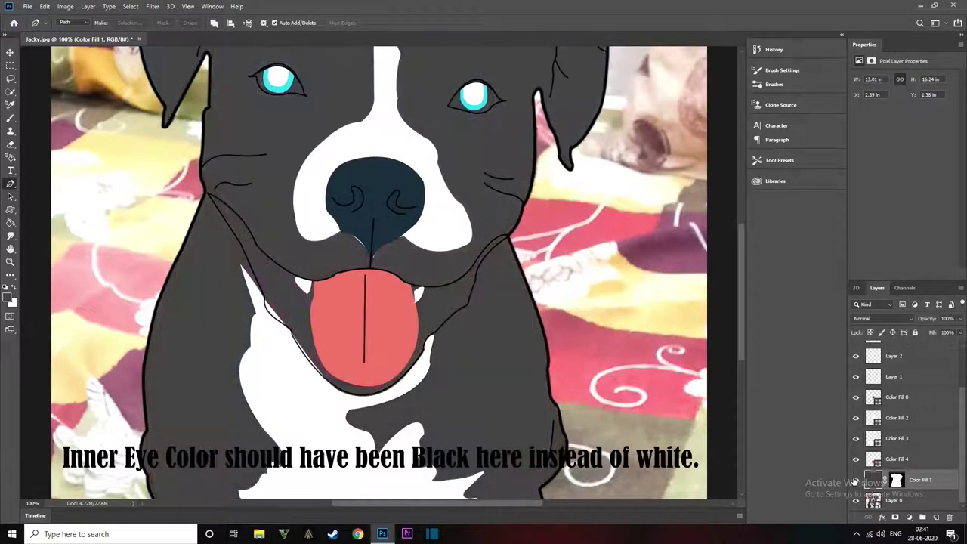
{"action": "left_click", "coordinate": [9, 147]}
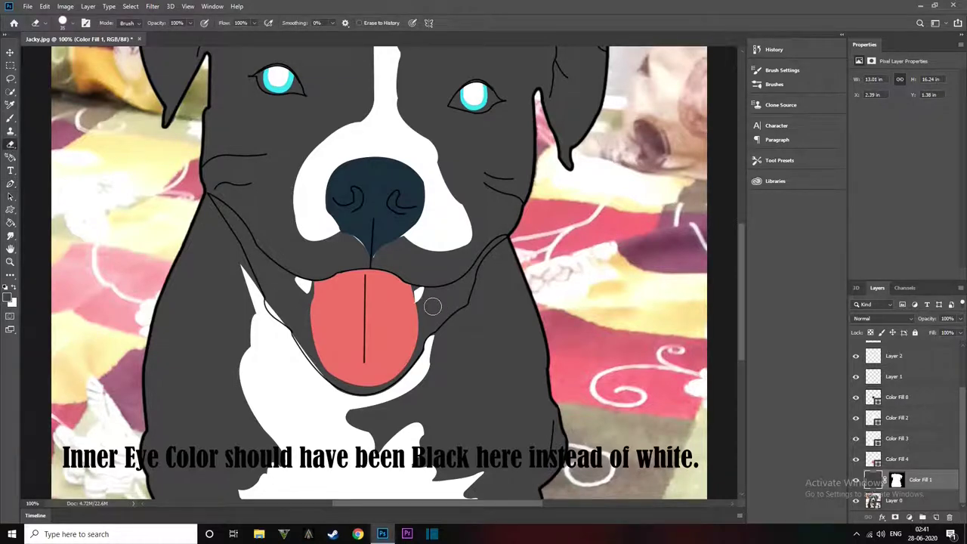
Erase the grey fill around the tongue and along the left cheek, undoing one stray stroke.
{"action": "left_click_drag", "start_coordinate": [434, 306], "coordinate": [375, 313]}
{"action": "left_click_drag", "start_coordinate": [429, 306], "coordinate": [450, 290]}
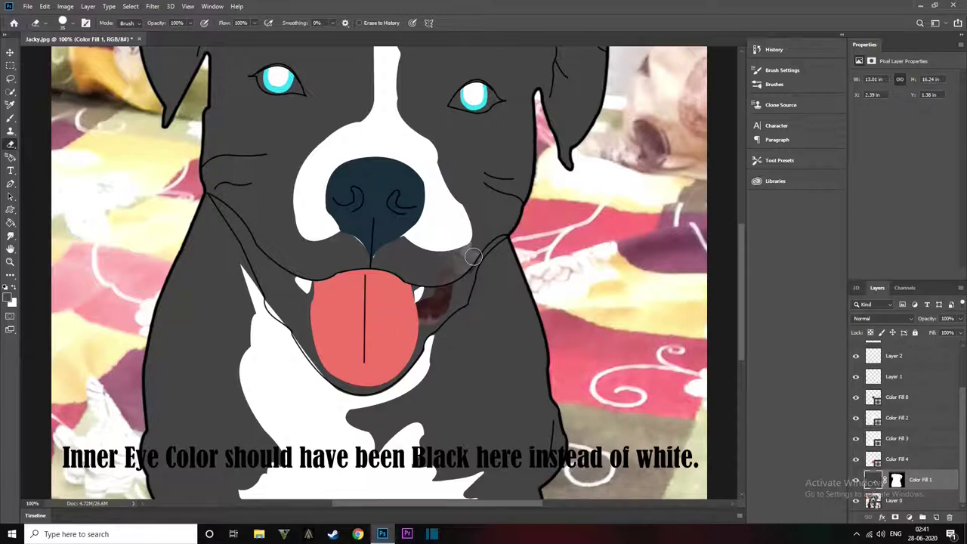
{"action": "key", "text": "ctrl+z"}
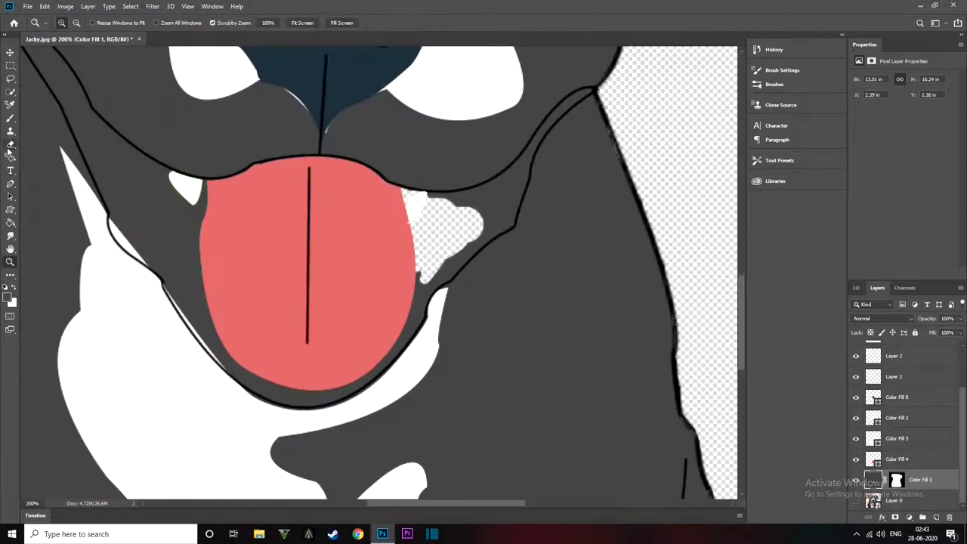
{"action": "left_click", "coordinate": [10, 144]}
{"action": "left_click_drag", "start_coordinate": [173, 227], "coordinate": [368, 292]}
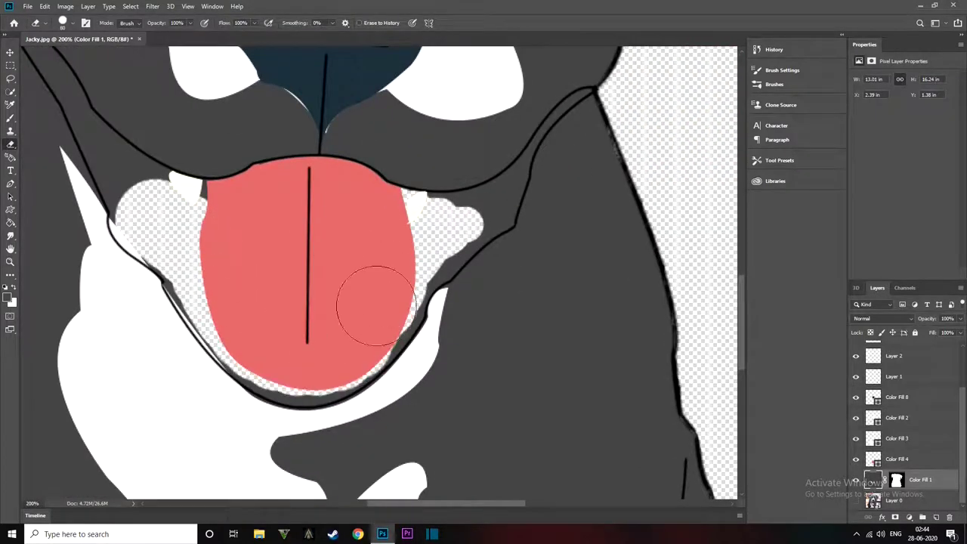
{"action": "scroll", "coordinate": [144, 149], "scroll_direction": "up", "scroll_amount": 2}
{"action": "scroll", "coordinate": [143, 149], "scroll_direction": "left", "scroll_amount": 4}
{"action": "mouse_move", "coordinate": [144, 149]}
{"action": "left_mouse_down"}
{"action": "mouse_move", "coordinate": [205, 156]}
{"action": "mouse_move", "coordinate": [249, 269]}
{"action": "mouse_move", "coordinate": [296, 237]}
{"action": "mouse_move", "coordinate": [334, 256]}
{"action": "left_mouse_up"}
Clear the grey fill in the gap between the two jaw outlines.
{"action": "left_click_drag", "start_coordinate": [437, 507], "coordinate": [467, 507]}
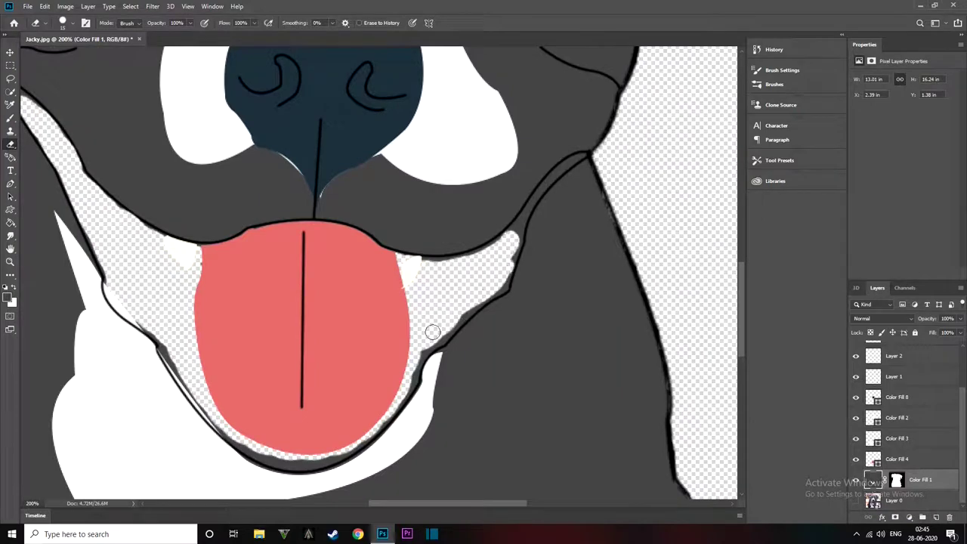
{"action": "scroll", "coordinate": [365, 332], "scroll_direction": "up", "scroll_amount": 1}
{"action": "scroll", "coordinate": [365, 332], "scroll_direction": "up", "scroll_amount": 1}
{"action": "mouse_move", "coordinate": [297, 288]}
{"action": "left_mouse_down"}
{"action": "mouse_move", "coordinate": [345, 199]}
{"action": "mouse_move", "coordinate": [462, 89]}
{"action": "left_mouse_up"}
{"action": "scroll", "coordinate": [378, 275], "scroll_direction": "down", "scroll_amount": 2}
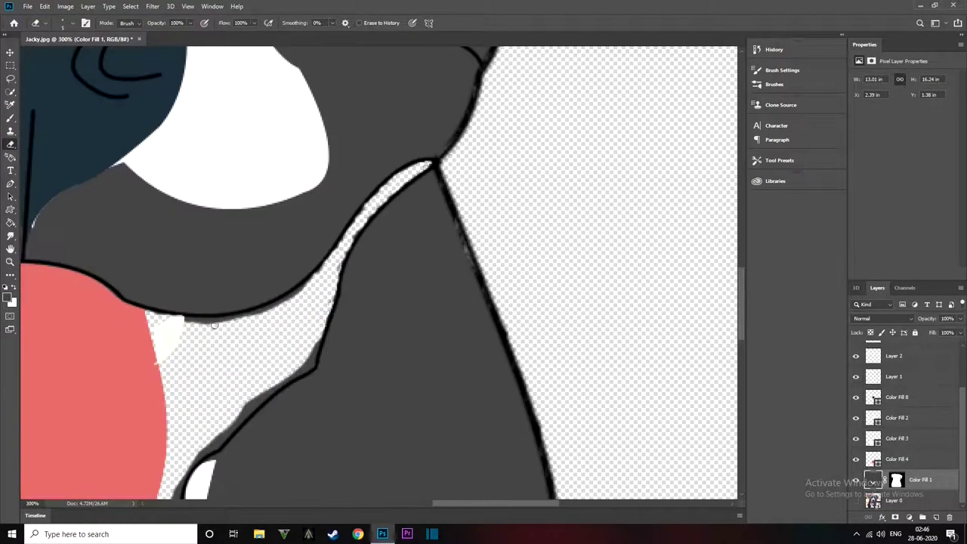
{"action": "scroll", "coordinate": [195, 435], "scroll_direction": "down", "scroll_amount": 1}
Erase the leftover jaw-gap fill and the fill along and below the tongue's bottom edge.
{"action": "mouse_move", "coordinate": [195, 434]}
{"action": "left_mouse_down"}
{"action": "mouse_move", "coordinate": [316, 317]}
{"action": "mouse_move", "coordinate": [529, 189]}
{"action": "left_mouse_up"}
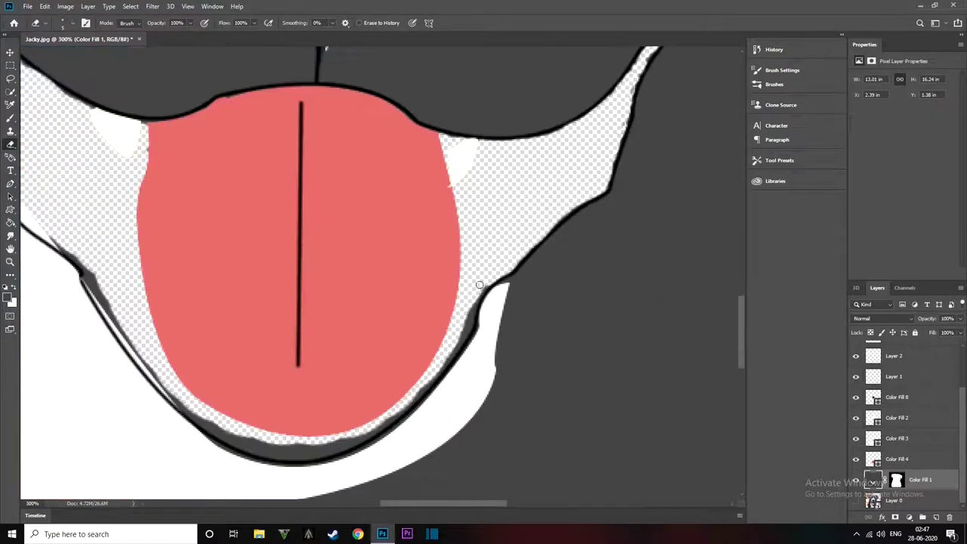
{"action": "left_click_drag", "start_coordinate": [302, 302], "coordinate": [370, 312]}
{"action": "left_click_drag", "start_coordinate": [265, 438], "coordinate": [332, 444]}
{"action": "scroll", "coordinate": [332, 444], "scroll_direction": "left", "scroll_amount": 3}
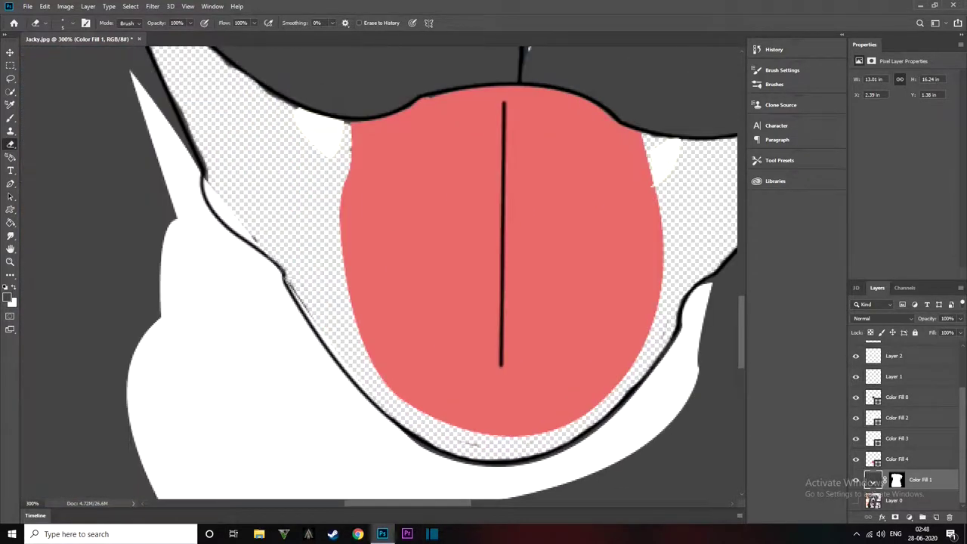
{"action": "scroll", "coordinate": [370, 392], "scroll_direction": "up", "scroll_amount": 3}
{"action": "scroll", "coordinate": [176, 243], "scroll_direction": "up", "scroll_amount": 2}
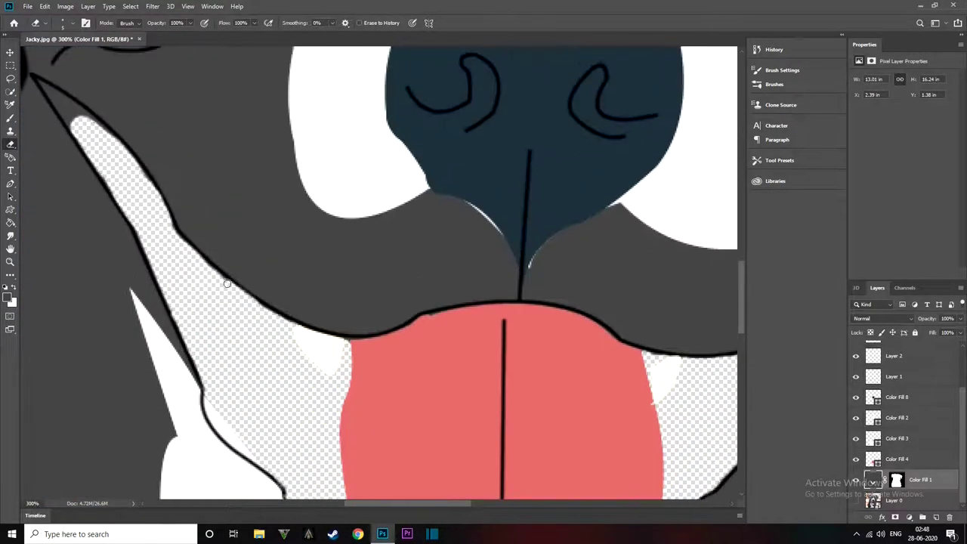
{"action": "scroll", "coordinate": [90, 181], "scroll_direction": "up", "scroll_amount": 2}
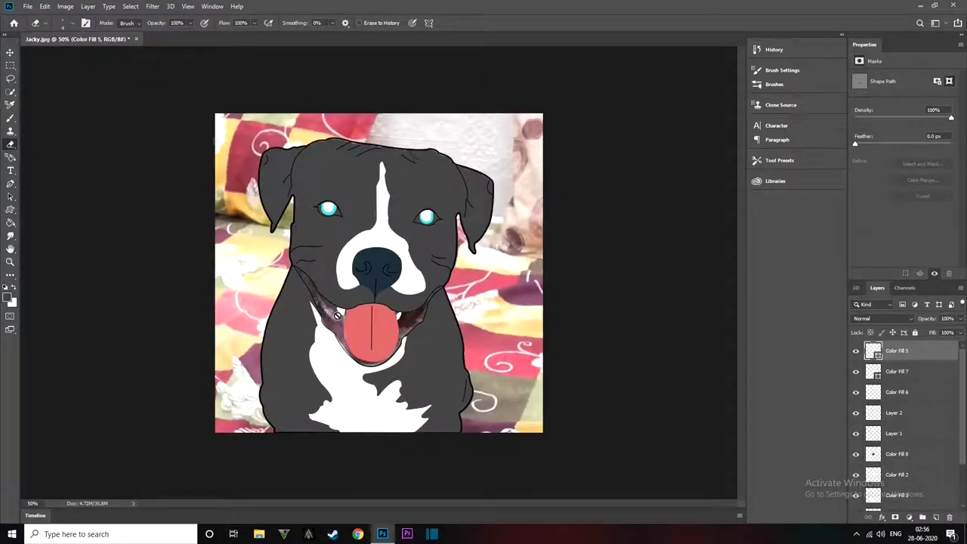
Select Layer 0 and start a pen path along the mouth line and upper lip.
{"action": "key", "text": "ctrl+plus"}
{"action": "key", "text": "ctrl+plus"}
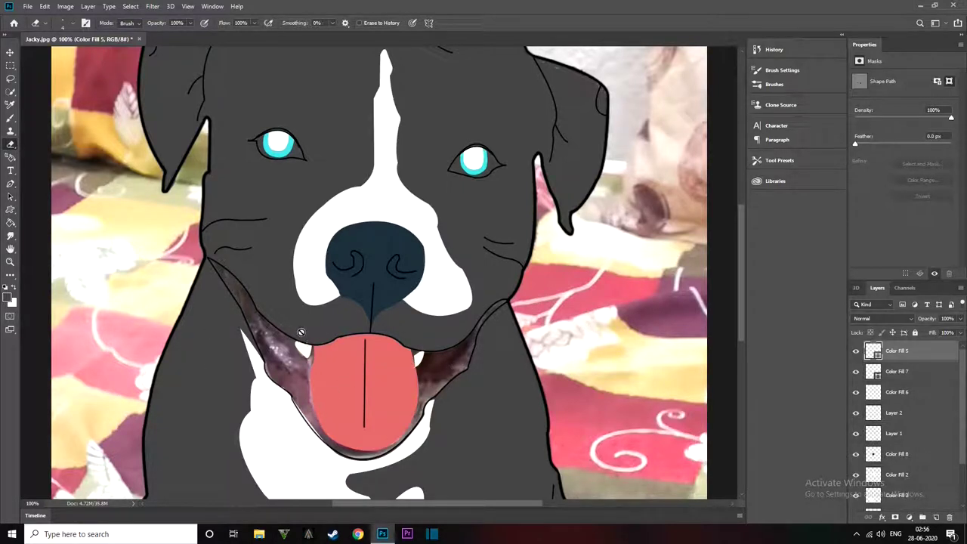
{"action": "scroll", "coordinate": [346, 361], "scroll_direction": "down", "scroll_amount": 2}
{"action": "scroll", "coordinate": [892, 454], "scroll_direction": "down", "scroll_amount": 3}
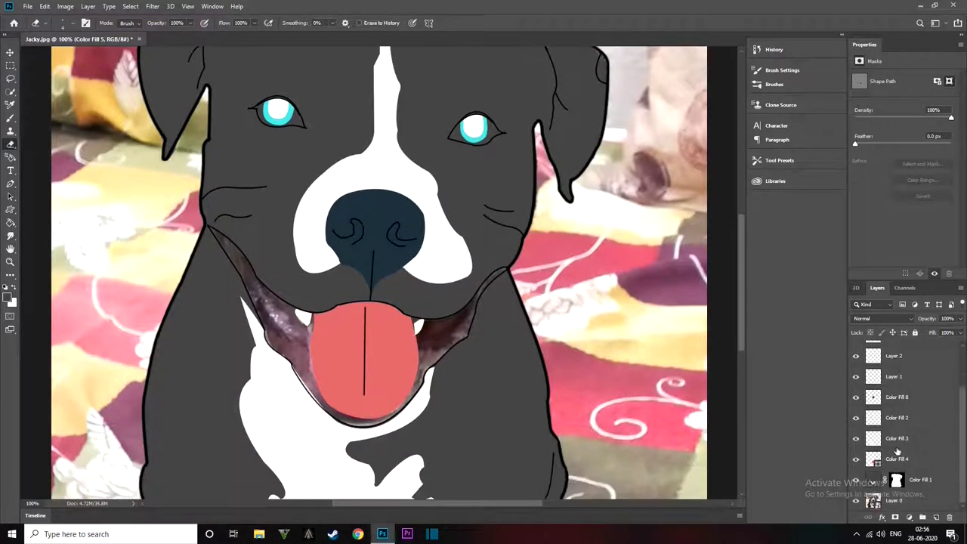
{"action": "left_click", "coordinate": [910, 501]}
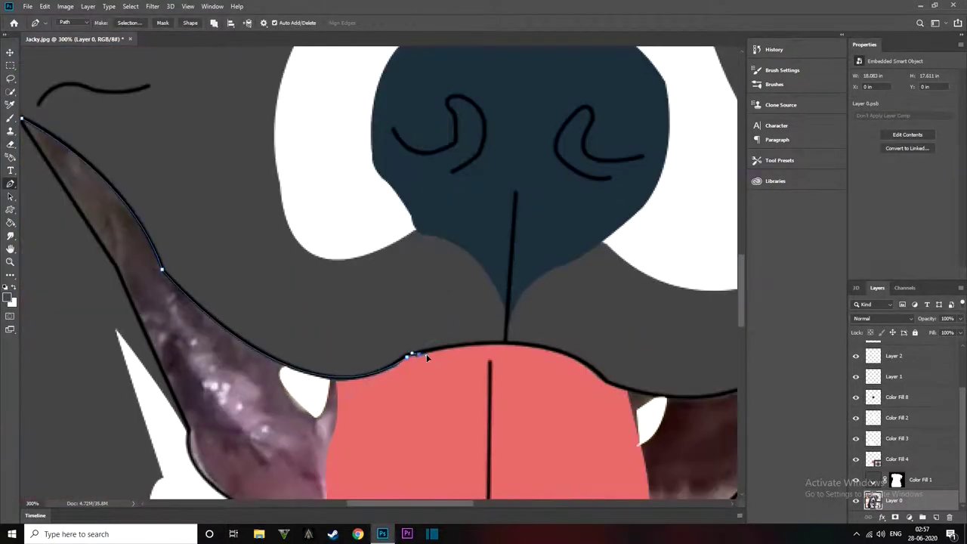
{"action": "left_click", "coordinate": [600, 374]}
{"action": "left_click_drag", "start_coordinate": [600, 374], "coordinate": [365, 381]}
{"action": "left_click", "coordinate": [495, 416]}
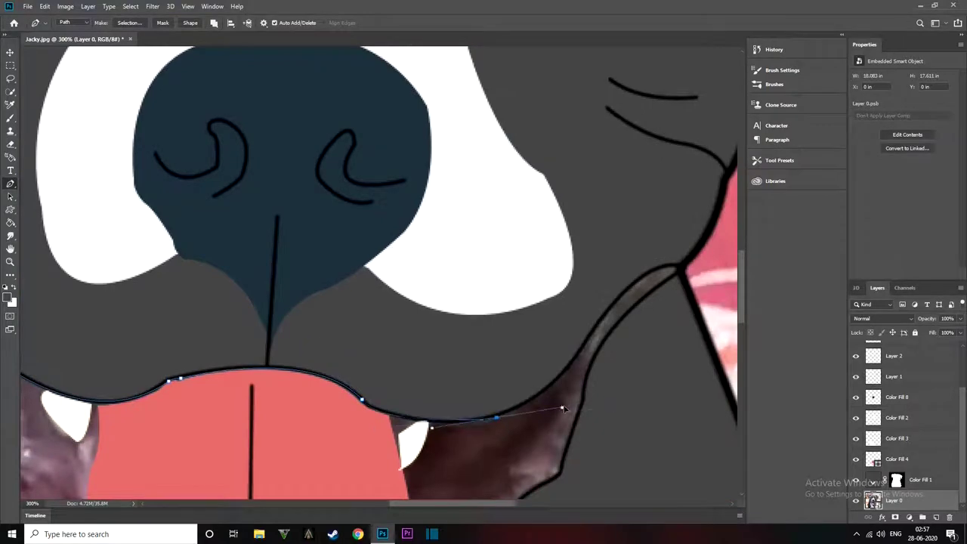
{"action": "left_click_drag", "start_coordinate": [575, 393], "coordinate": [472, 410]}
Continue the mouth path along the mouth line and down its right edge.
{"action": "left_click", "coordinate": [497, 323]}
{"action": "left_click", "coordinate": [578, 267]}
{"action": "left_click", "coordinate": [484, 381]}
{"action": "scroll", "coordinate": [487, 393], "scroll_direction": "down", "scroll_amount": 2}
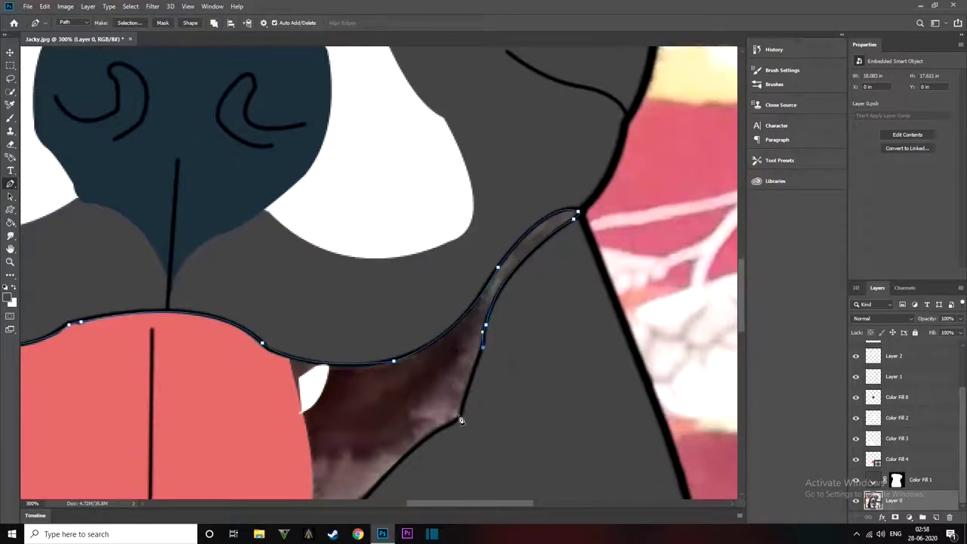
{"action": "left_click", "coordinate": [459, 421]}
{"action": "scroll", "coordinate": [453, 423], "scroll_direction": "down", "scroll_amount": 5}
{"action": "left_click", "coordinate": [395, 321]}
{"action": "left_click", "coordinate": [357, 378]}
{"action": "scroll", "coordinate": [348, 429], "scroll_direction": "down", "scroll_amount": 2}
{"action": "scroll", "coordinate": [403, 501], "scroll_direction": "left", "scroll_amount": 5}
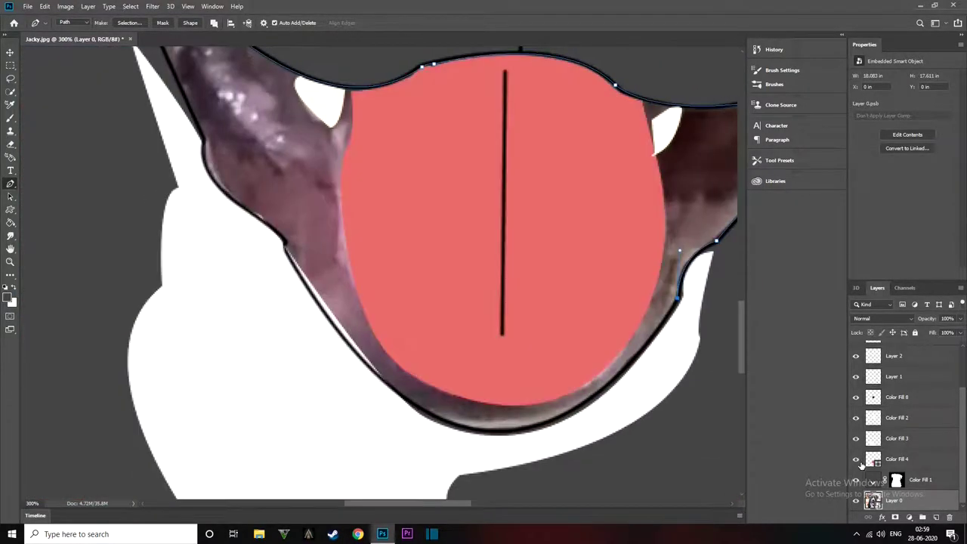
Trace up the left jaw edge, close the mouth path, and open the fill/adjustment layer list.
{"action": "left_click", "coordinate": [272, 220]}
{"action": "scroll", "coordinate": [218, 185], "scroll_direction": "up", "scroll_amount": 2}
{"action": "left_click", "coordinate": [208, 182]}
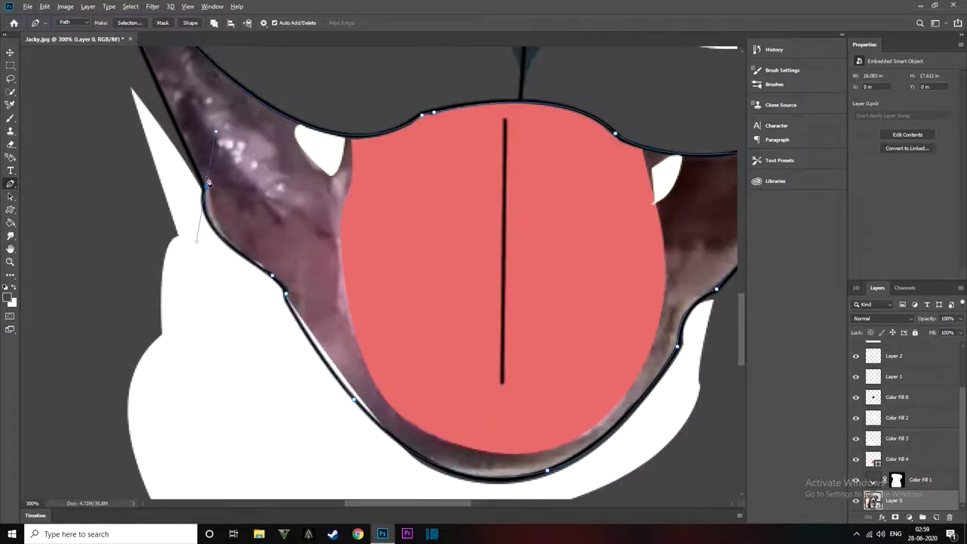
{"action": "scroll", "coordinate": [209, 182], "scroll_direction": "up", "scroll_amount": 5}
{"action": "left_click", "coordinate": [36, 101]}
{"action": "left_click", "coordinate": [909, 518]}
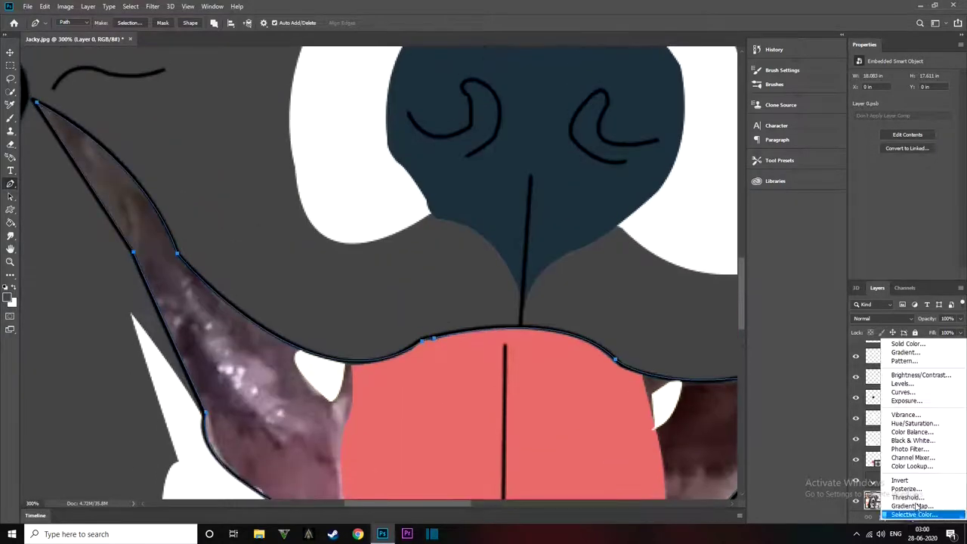
Add a Solid Color fill layer from the mouth path in light pink.
{"action": "left_click", "coordinate": [909, 343]}
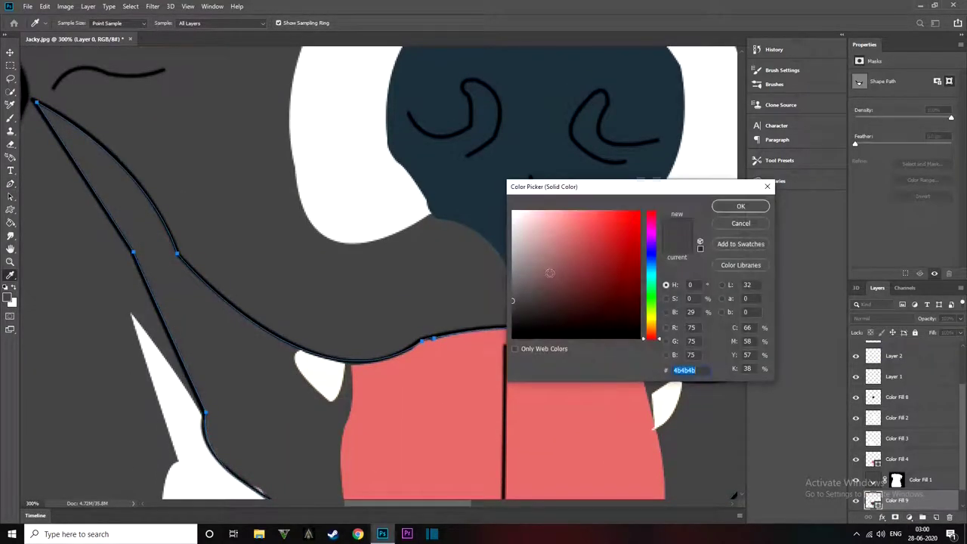
{"action": "left_click_drag", "start_coordinate": [538, 278], "coordinate": [546, 250]}
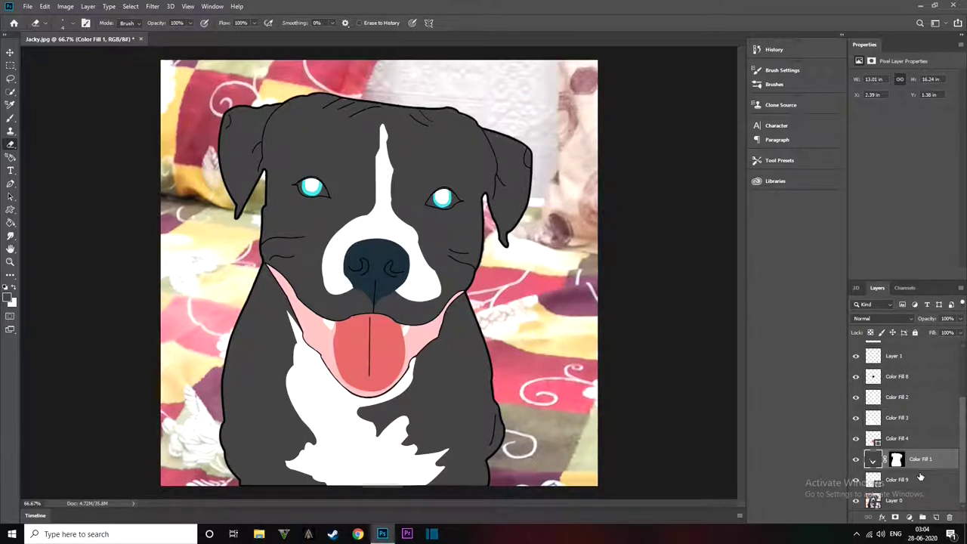
Add a mid-grey #828282 Color Overlay to Color Fill 1 through its Blending Options.
{"action": "double_click", "coordinate": [875, 461]}
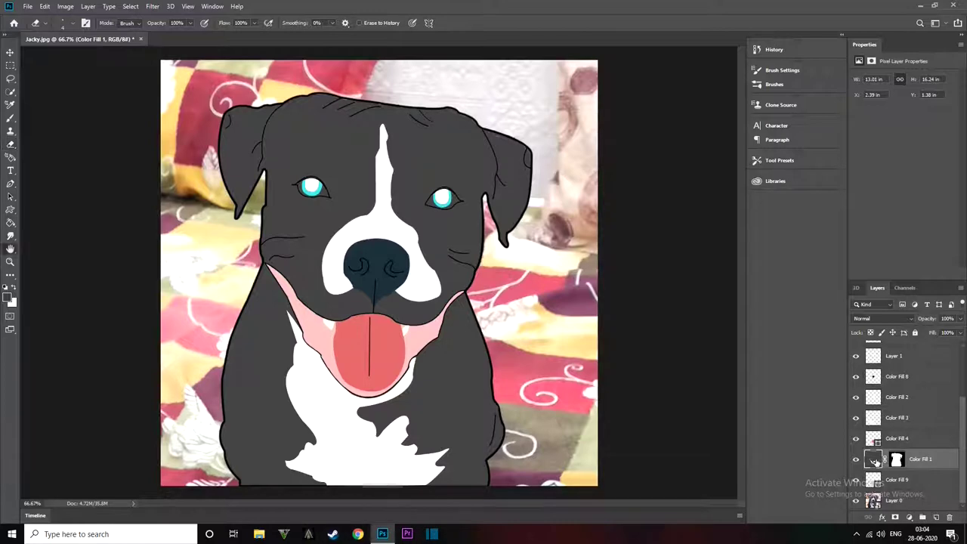
{"action": "left_click", "coordinate": [916, 182]}
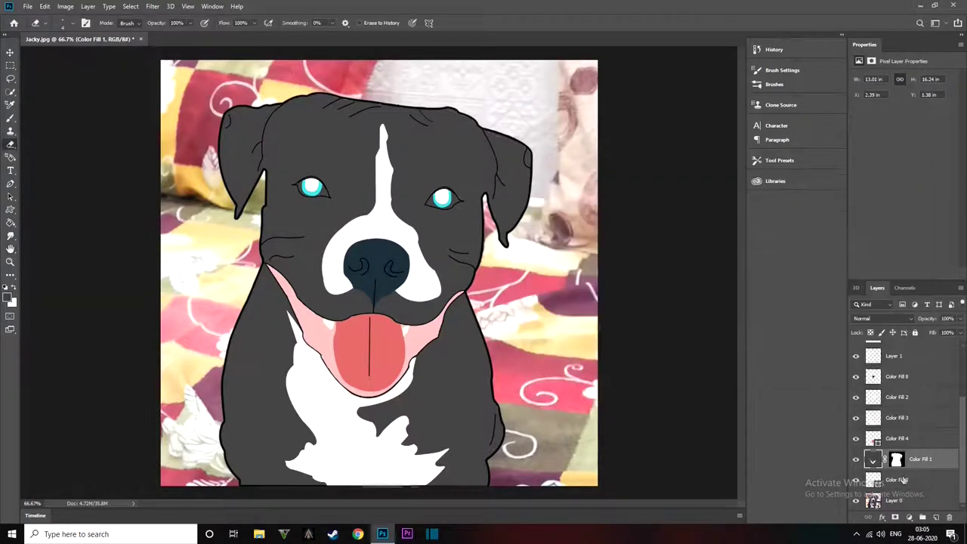
{"action": "right_click", "coordinate": [915, 461]}
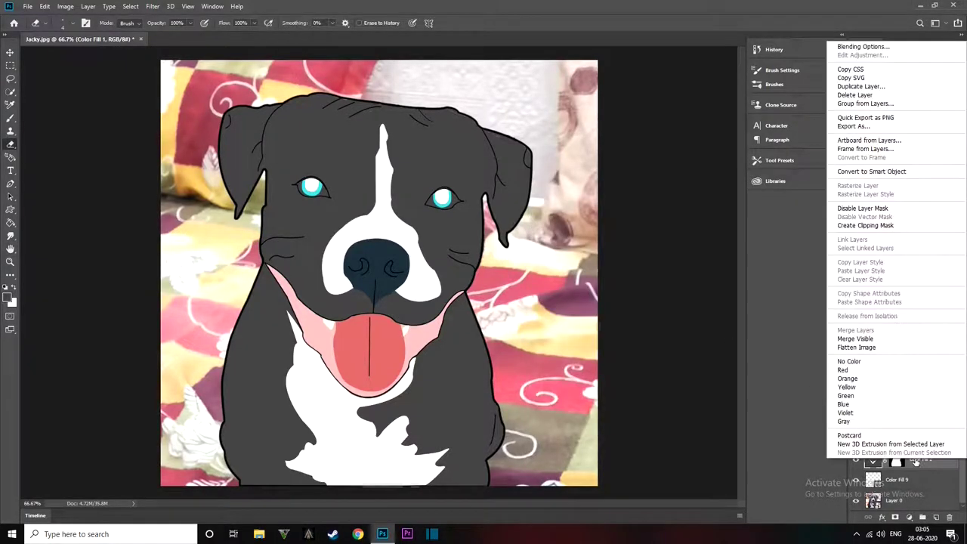
{"action": "left_click", "coordinate": [866, 48]}
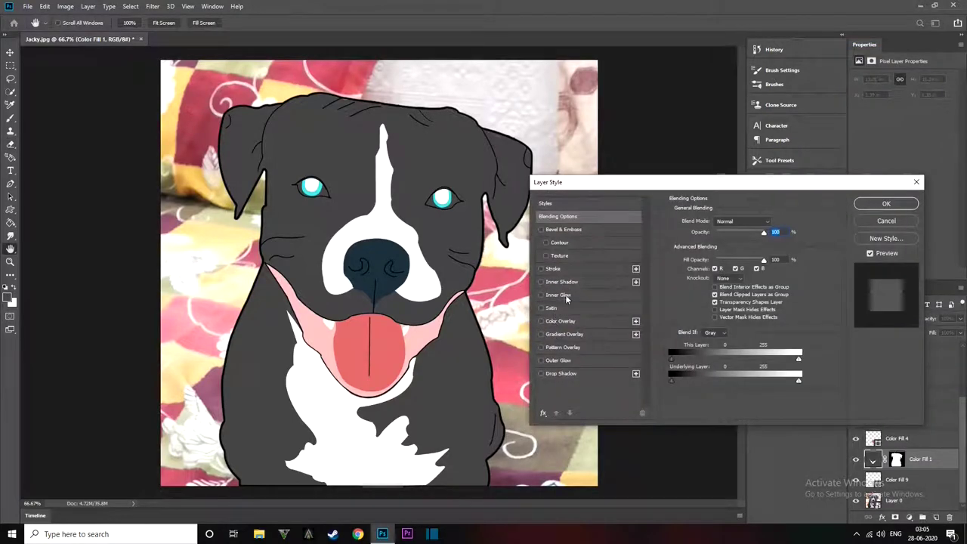
{"action": "left_click", "coordinate": [560, 321]}
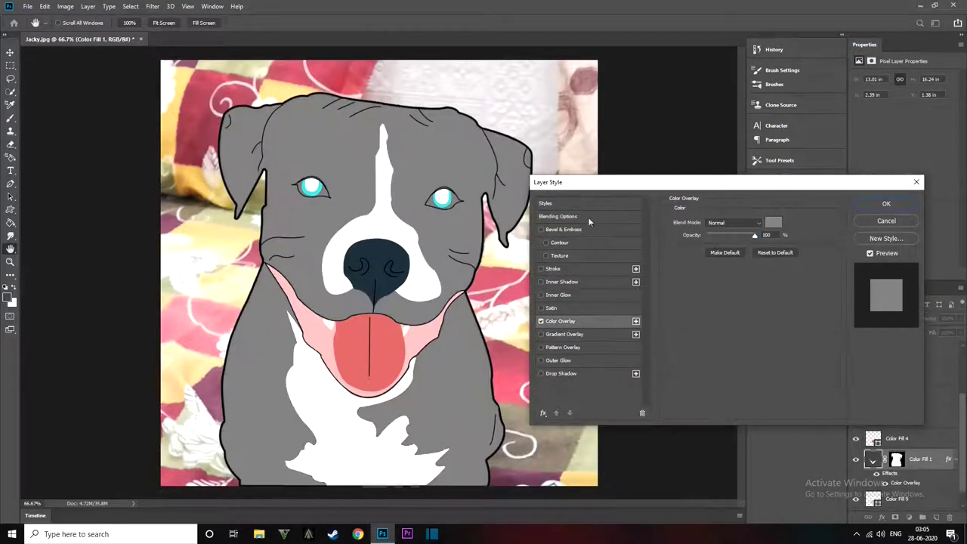
{"action": "left_click", "coordinate": [775, 224]}
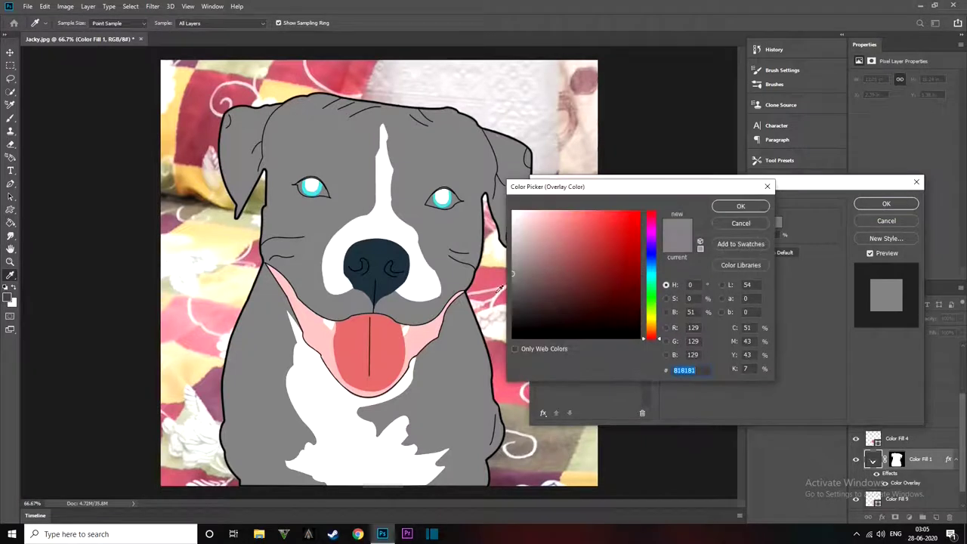
{"action": "left_click", "coordinate": [513, 273]}
{"action": "left_click_drag", "start_coordinate": [513, 270], "coordinate": [511, 278]}
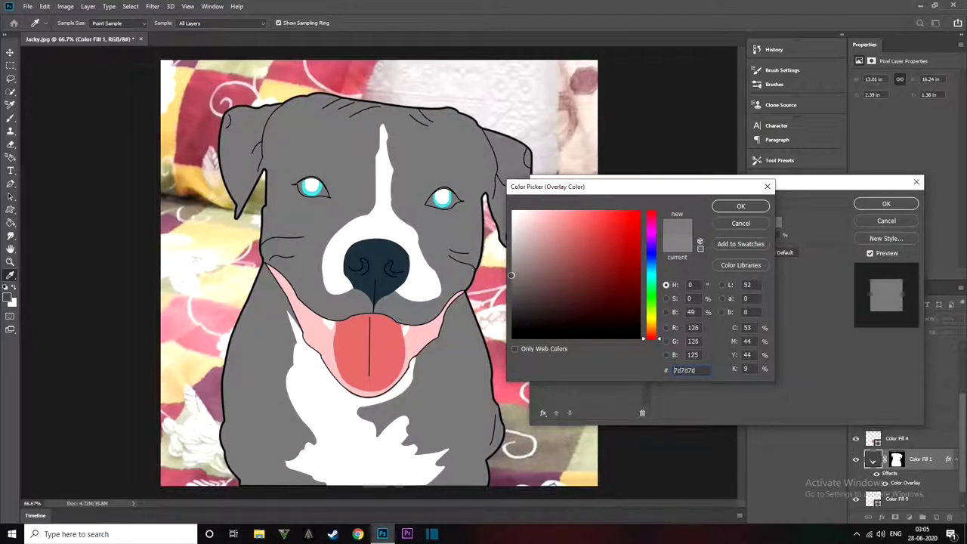
{"action": "left_click_drag", "start_coordinate": [510, 276], "coordinate": [512, 272]}
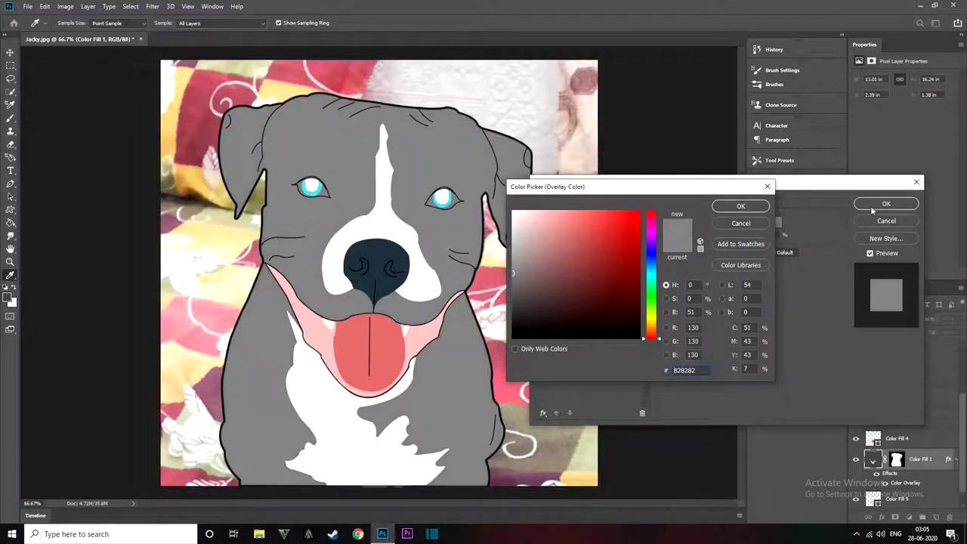
{"action": "left_click", "coordinate": [742, 206]}
Apply the grey overlay, then check the eye fill and lower that layer's opacity.
{"action": "left_click", "coordinate": [878, 204]}
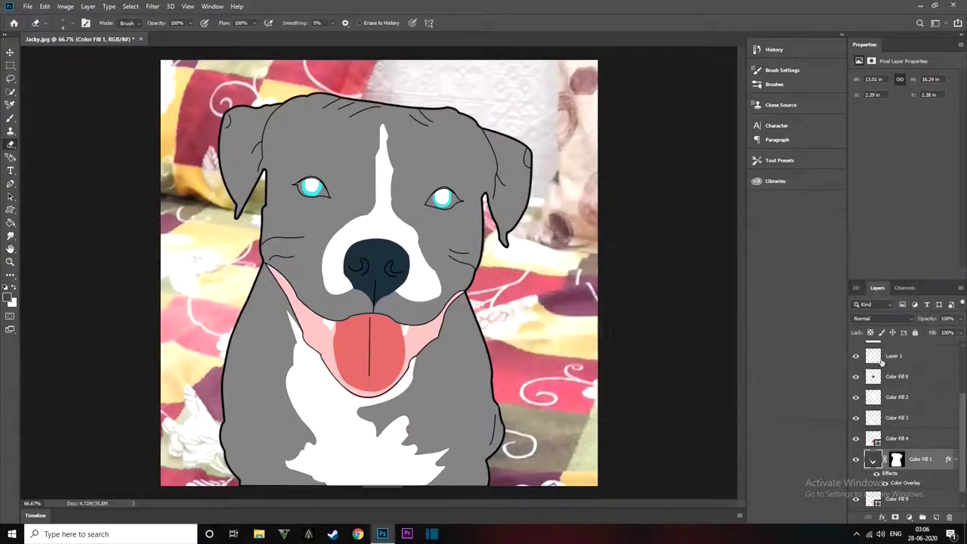
{"action": "scroll", "coordinate": [902, 444], "scroll_direction": "up", "scroll_amount": 2}
{"action": "scroll", "coordinate": [903, 444], "scroll_direction": "up", "scroll_amount": 2}
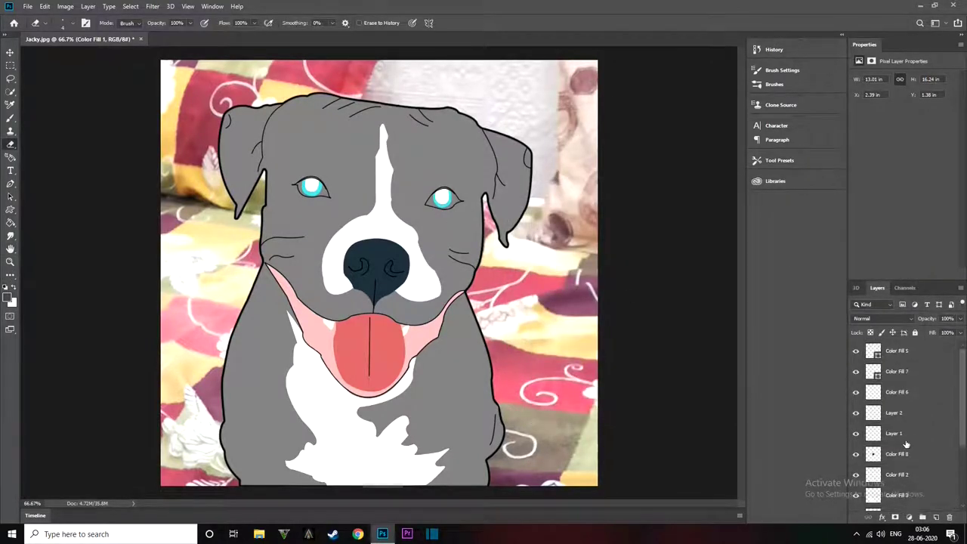
{"action": "left_click", "coordinate": [856, 392]}
{"action": "left_click", "coordinate": [961, 320]}
{"action": "mouse_move", "coordinate": [958, 332]}
{"action": "left_mouse_down"}
{"action": "mouse_move", "coordinate": [944, 334]}
{"action": "mouse_move", "coordinate": [959, 332]}
{"action": "left_mouse_up"}
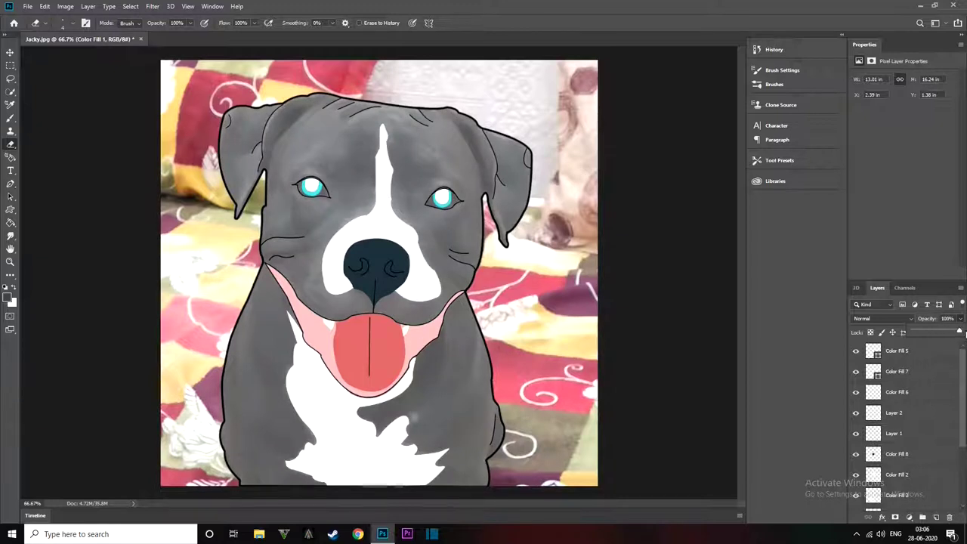
Compare the outlines and nose fill, then lower the nose fill's opacity to 80%.
{"action": "left_click", "coordinate": [856, 435]}
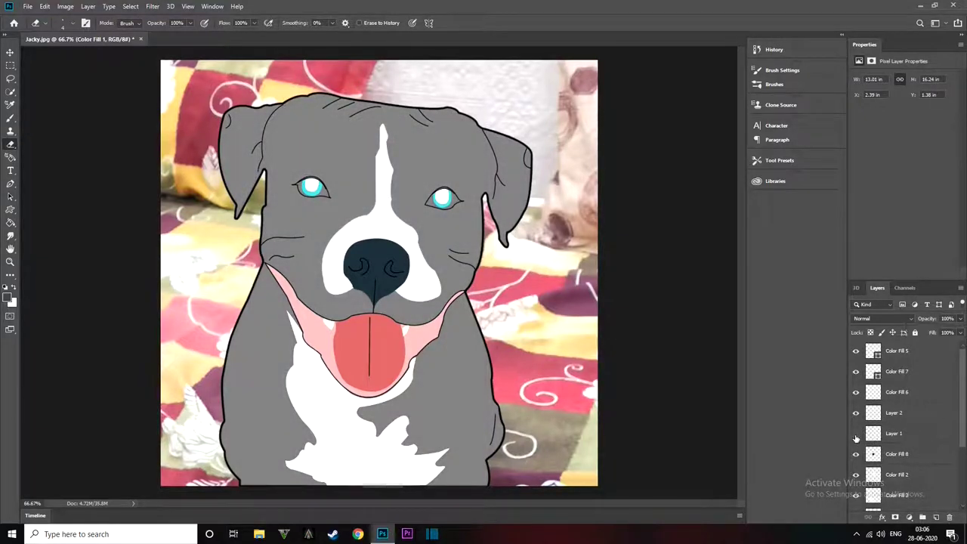
{"action": "left_click", "coordinate": [856, 435]}
{"action": "left_click", "coordinate": [856, 436]}
{"action": "left_click", "coordinate": [894, 437]}
{"action": "left_click", "coordinate": [897, 454]}
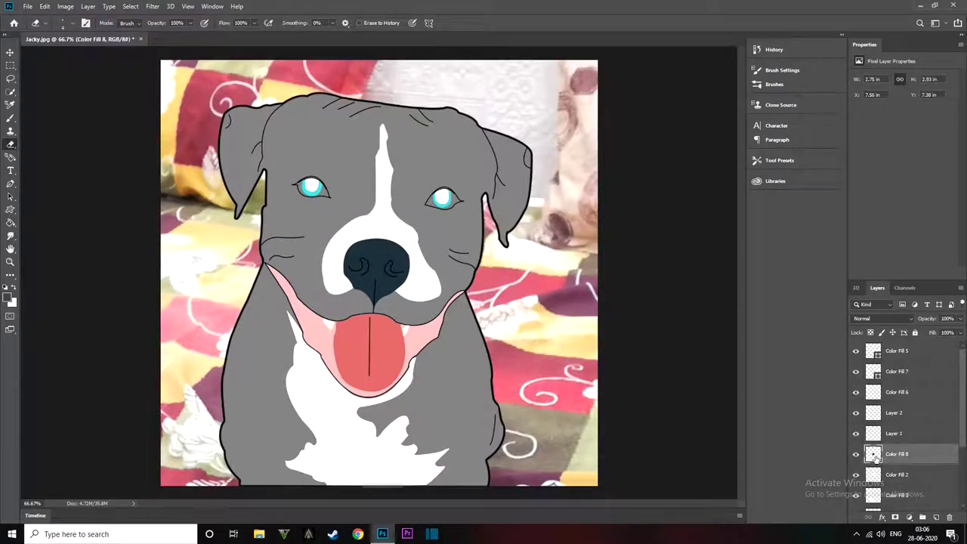
{"action": "left_click", "coordinate": [856, 455]}
{"action": "left_click", "coordinate": [961, 319]}
{"action": "mouse_move", "coordinate": [959, 332]}
{"action": "left_mouse_down"}
{"action": "mouse_move", "coordinate": [941, 333]}
{"action": "mouse_move", "coordinate": [953, 333]}
{"action": "left_mouse_up"}
{"action": "key", "text": "alt+bracketright"}
{"action": "key", "text": "alt+bracketright"}
{"action": "key", "text": "alt+bracketright"}
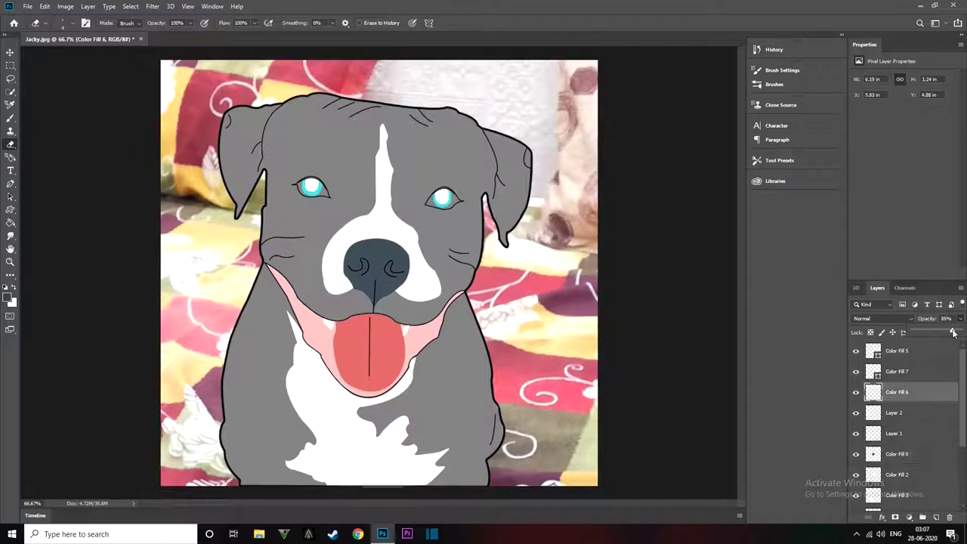
{"action": "left_click", "coordinate": [921, 265]}
Select Color Fill 5, 7 and 6 together in the Layers panel.
{"action": "left_click", "coordinate": [909, 354], "text": "shift"}
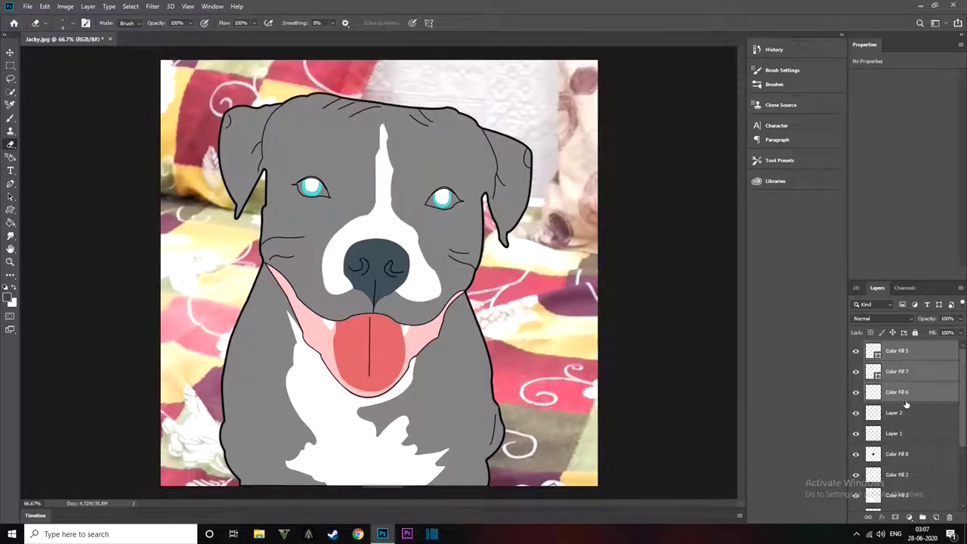
{"action": "left_click", "coordinate": [906, 414]}
{"action": "left_click", "coordinate": [903, 351]}
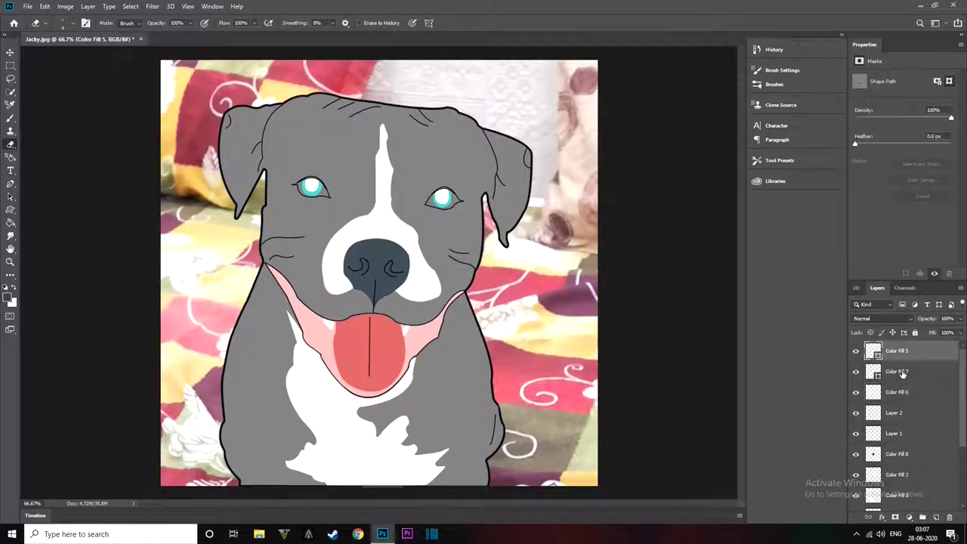
{"action": "left_click", "coordinate": [903, 372], "text": "shift"}
{"action": "left_click", "coordinate": [904, 391], "text": "shift"}
{"action": "scroll", "coordinate": [907, 416], "scroll_direction": "down", "scroll_amount": 3}
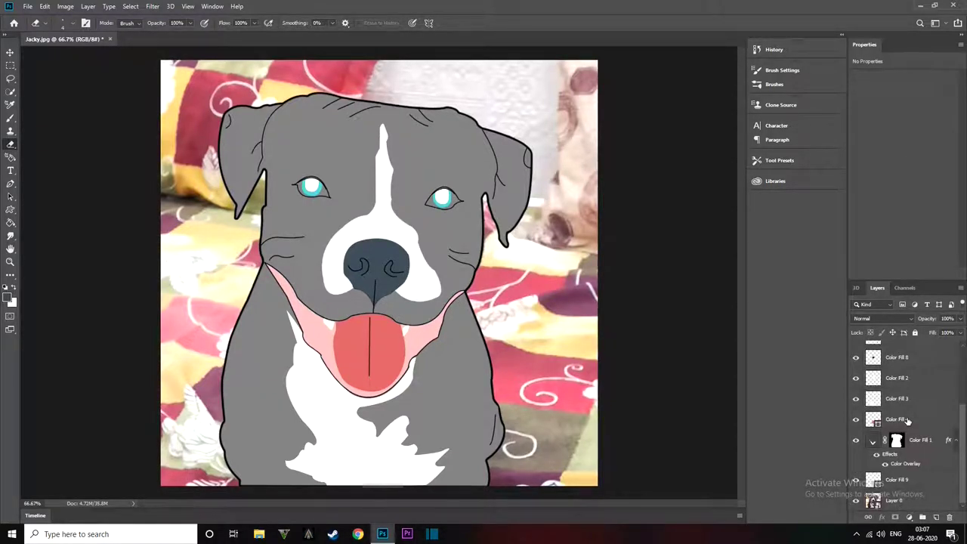
{"action": "scroll", "coordinate": [908, 421], "scroll_direction": "up", "scroll_amount": 3}
Add Layer 1 and Color Fills 8, 2, 3, 4 and 1, then merge everything into Color Fill 5.
{"action": "left_click", "coordinate": [908, 430], "text": "shift"}
{"action": "scroll", "coordinate": [908, 434], "scroll_direction": "down", "scroll_amount": 1}
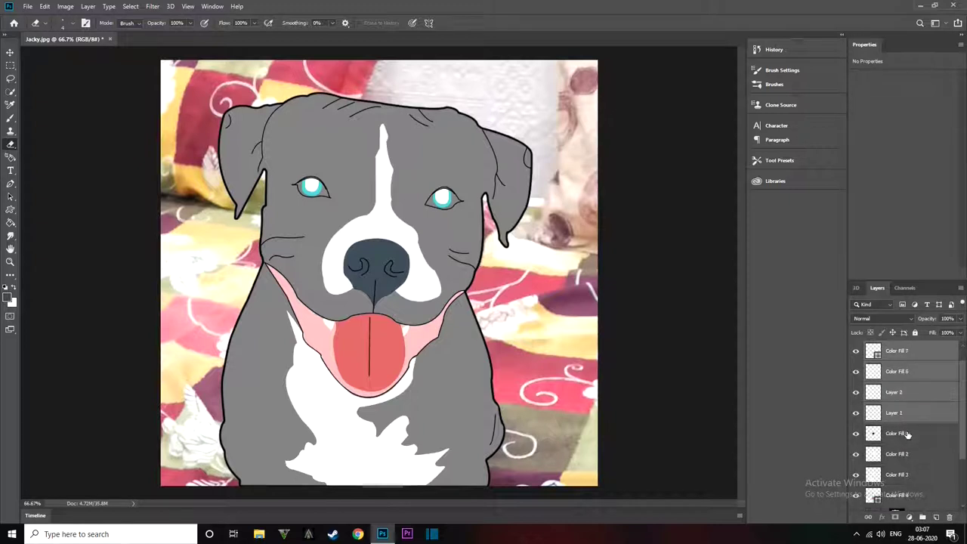
{"action": "left_click", "coordinate": [908, 434], "text": "shift"}
{"action": "scroll", "coordinate": [908, 433], "scroll_direction": "down", "scroll_amount": 3}
{"action": "left_click", "coordinate": [906, 382], "text": "shift"}
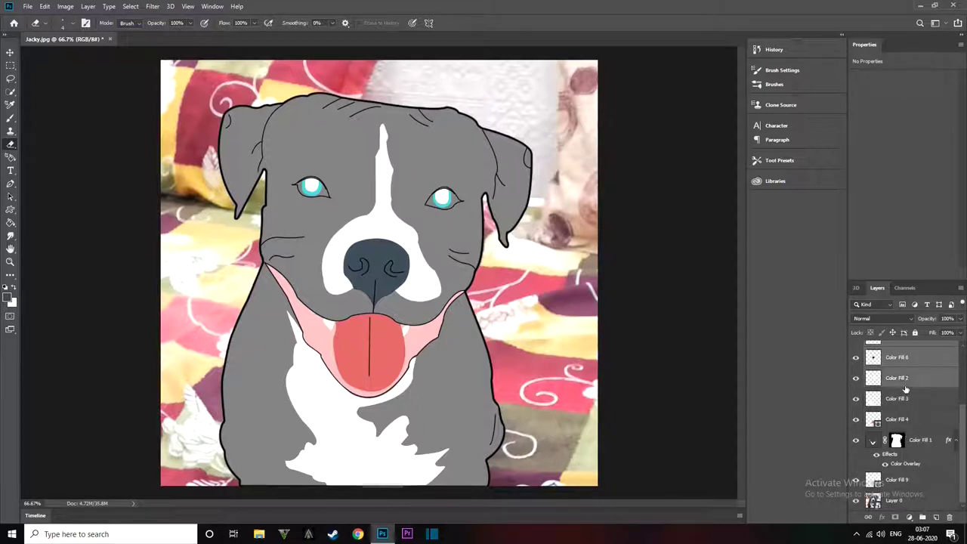
{"action": "left_click", "coordinate": [906, 400], "text": "shift"}
{"action": "left_click", "coordinate": [906, 421], "text": "shift"}
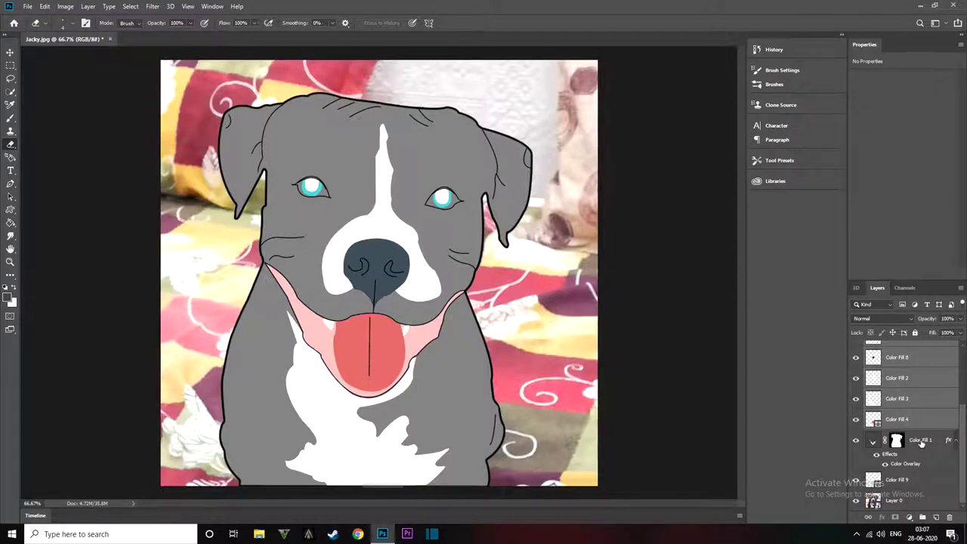
{"action": "left_click", "coordinate": [921, 442], "text": "shift"}
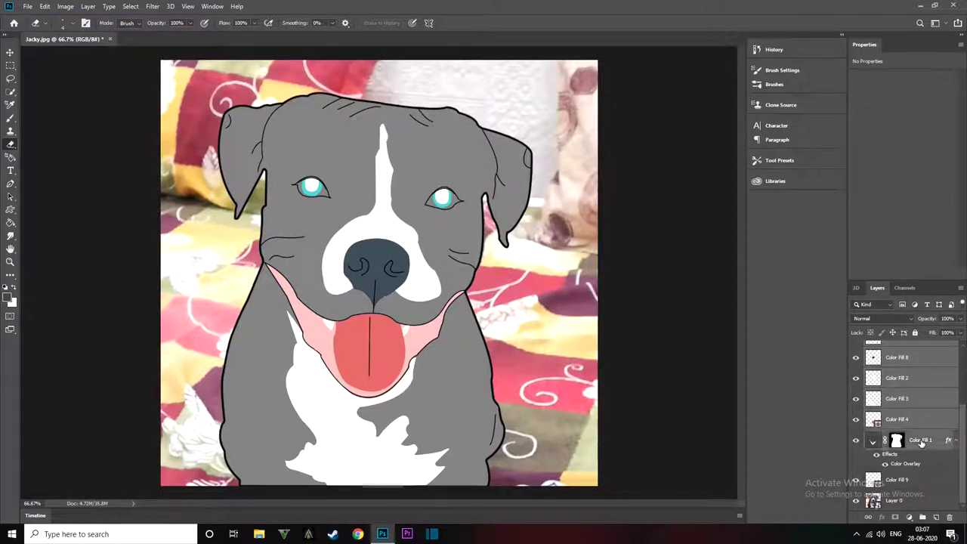
{"action": "right_click", "coordinate": [905, 481]}
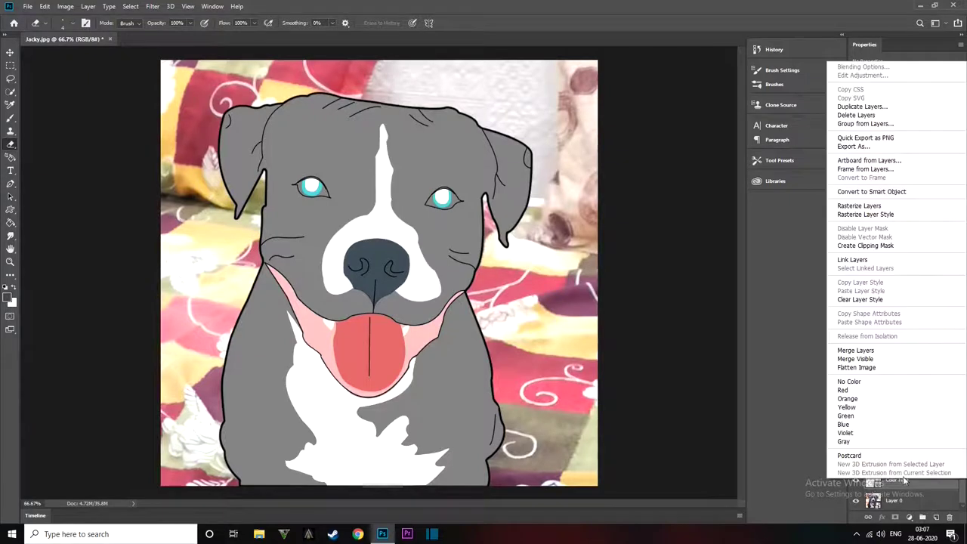
{"action": "left_click", "coordinate": [858, 351]}
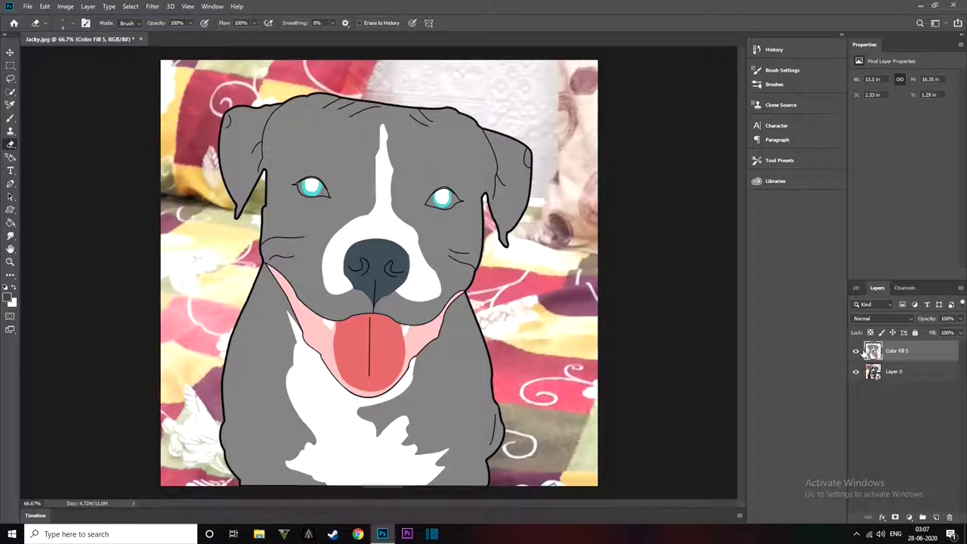
Compare the merged cartoon against the photo, then duplicate Layer 0 as Layer 0 copy.
{"action": "left_click", "coordinate": [856, 351]}
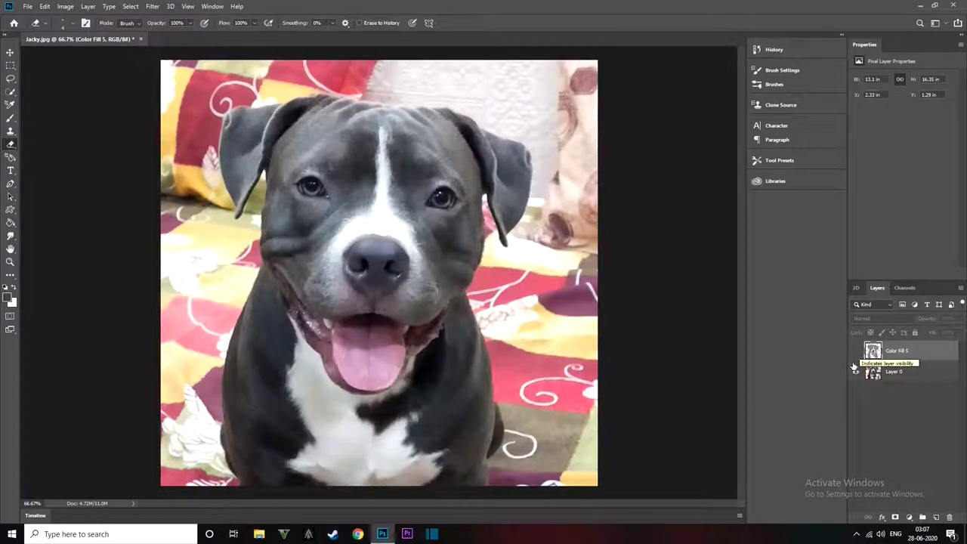
{"action": "left_click", "coordinate": [857, 351]}
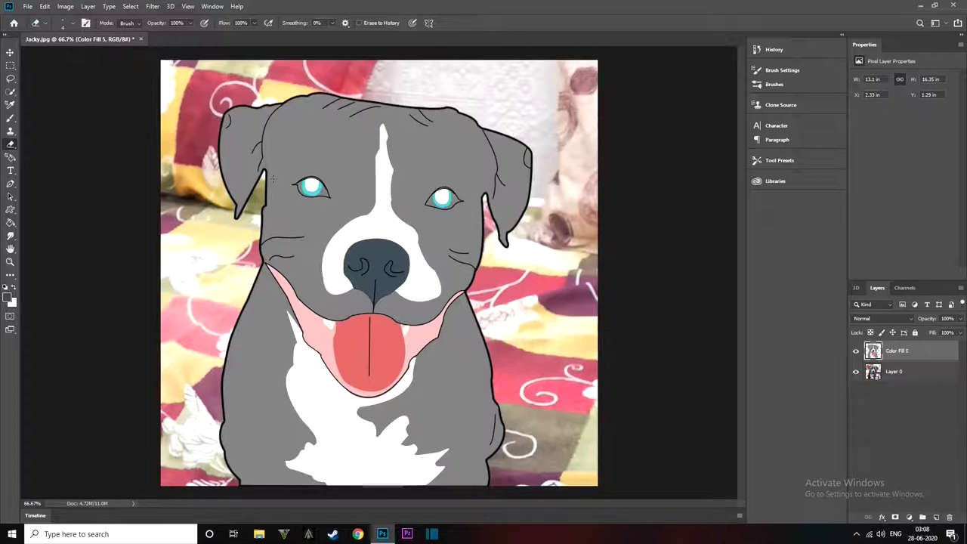
{"action": "left_click", "coordinate": [875, 374]}
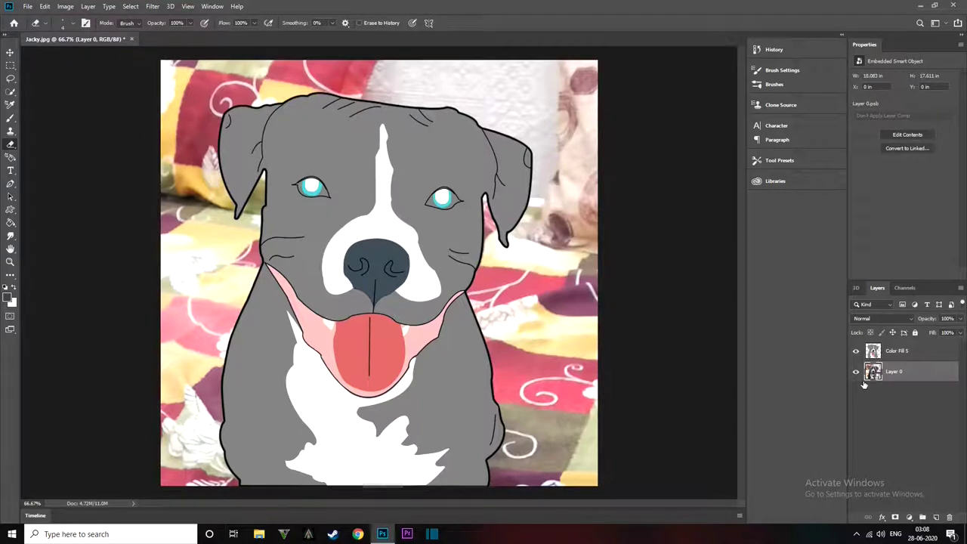
{"action": "key", "text": "ctrl+j"}
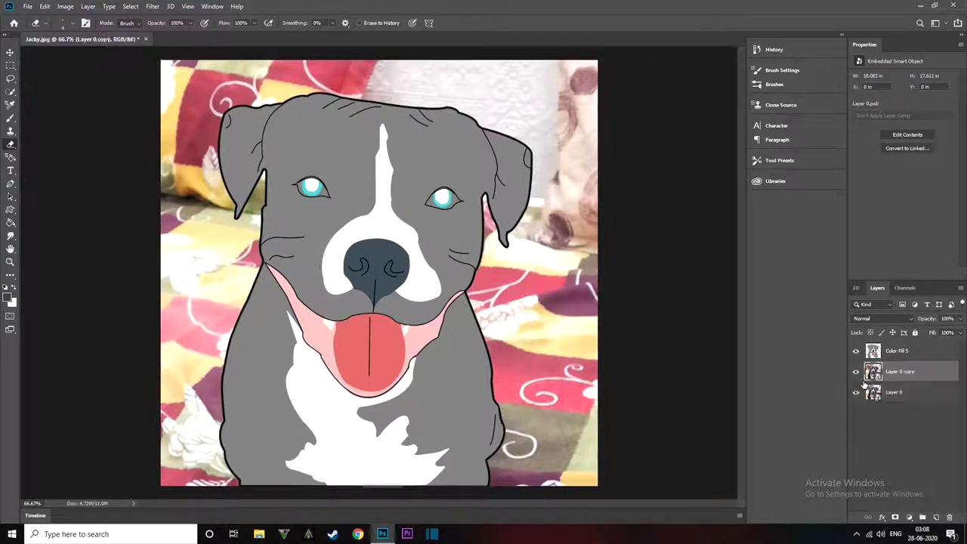
{"action": "right_click", "coordinate": [898, 393]}
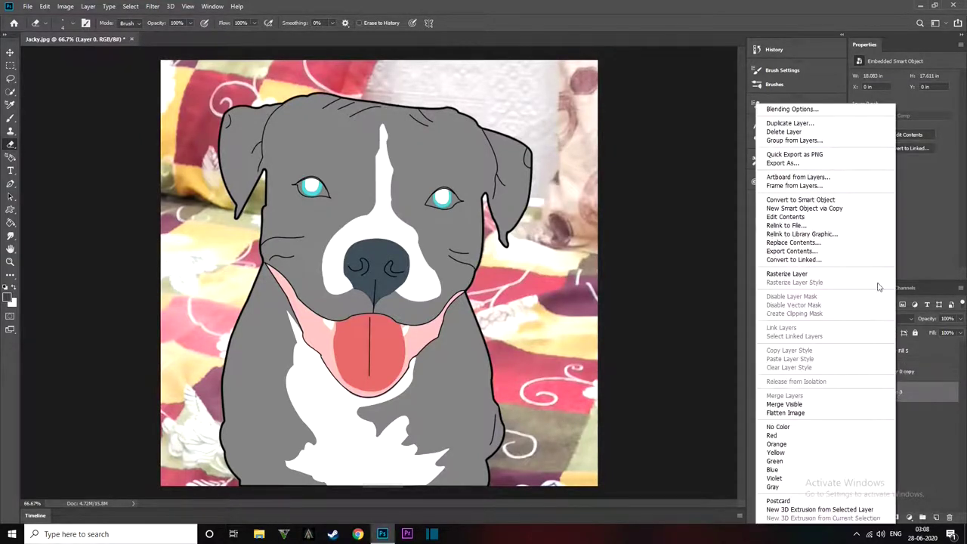
{"action": "left_click", "coordinate": [721, 151]}
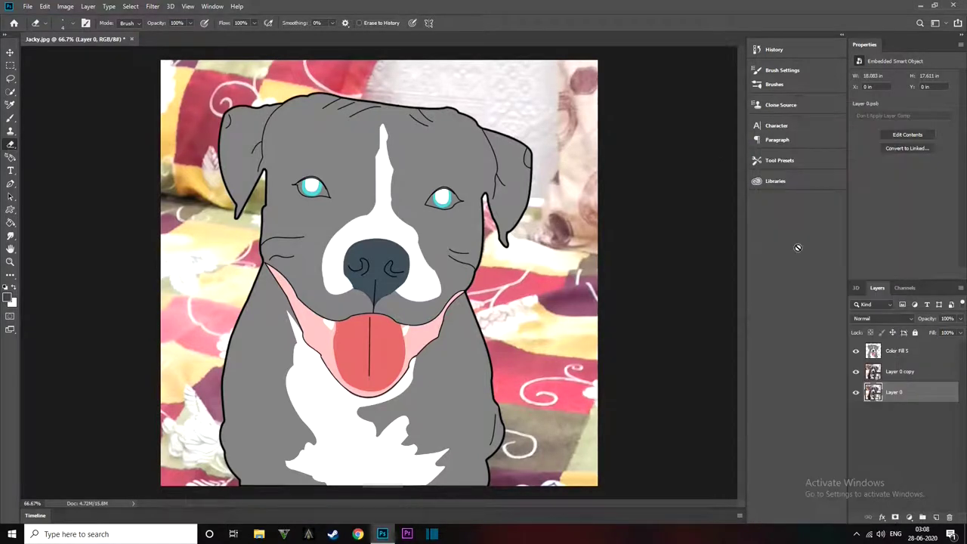
{"action": "left_click", "coordinate": [919, 376]}
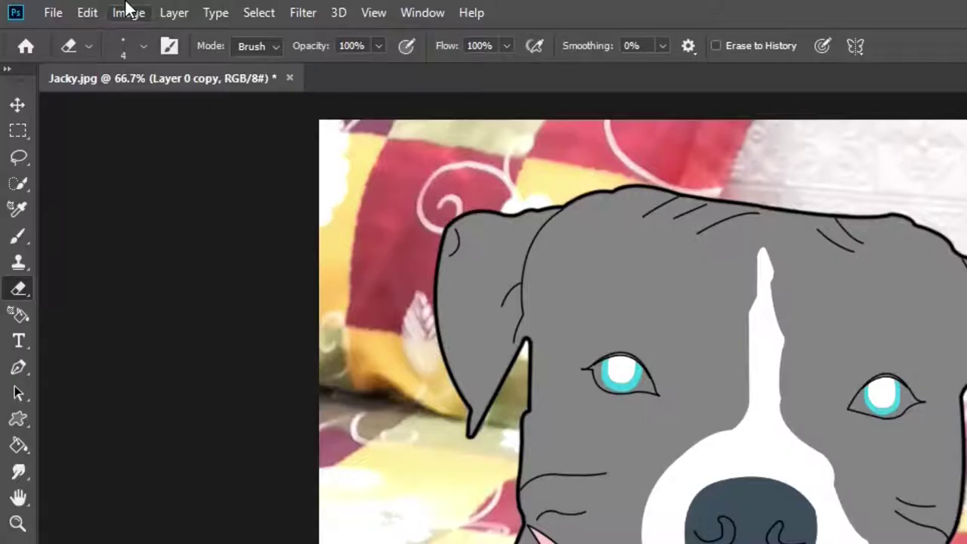
Apply a default Black & White adjustment to Layer 0 copy and move it above Color Fill 5.
{"action": "left_click", "coordinate": [65, 6]}
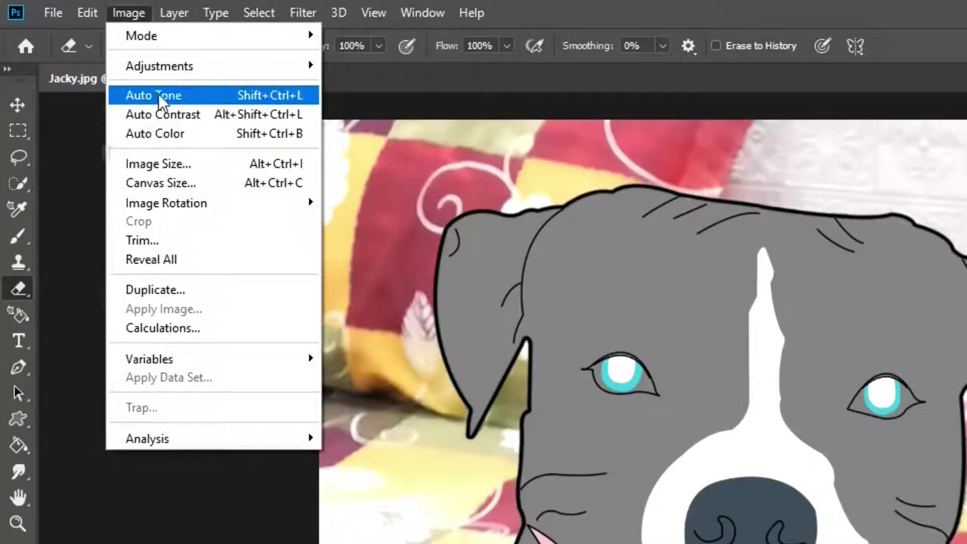
{"action": "mouse_move", "coordinate": [159, 66]}
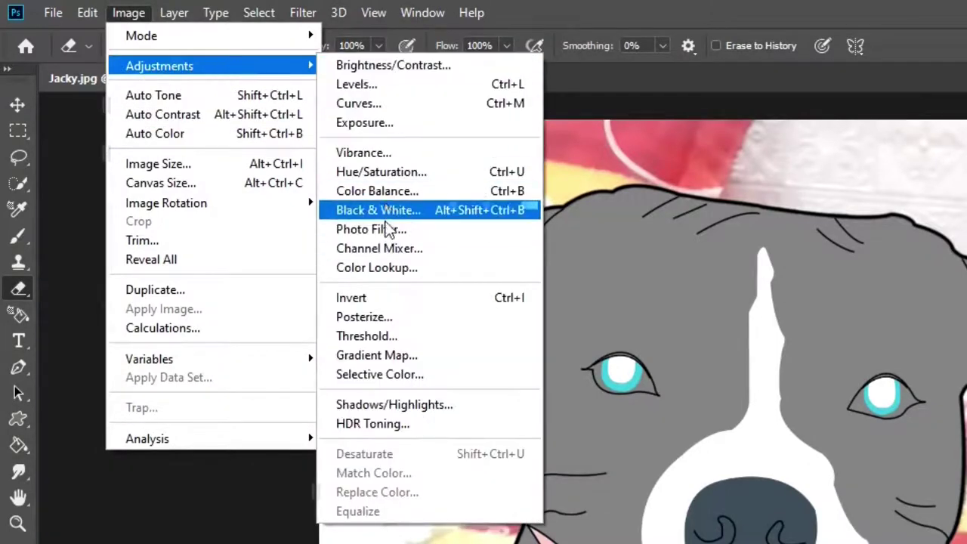
{"action": "left_click", "coordinate": [384, 217]}
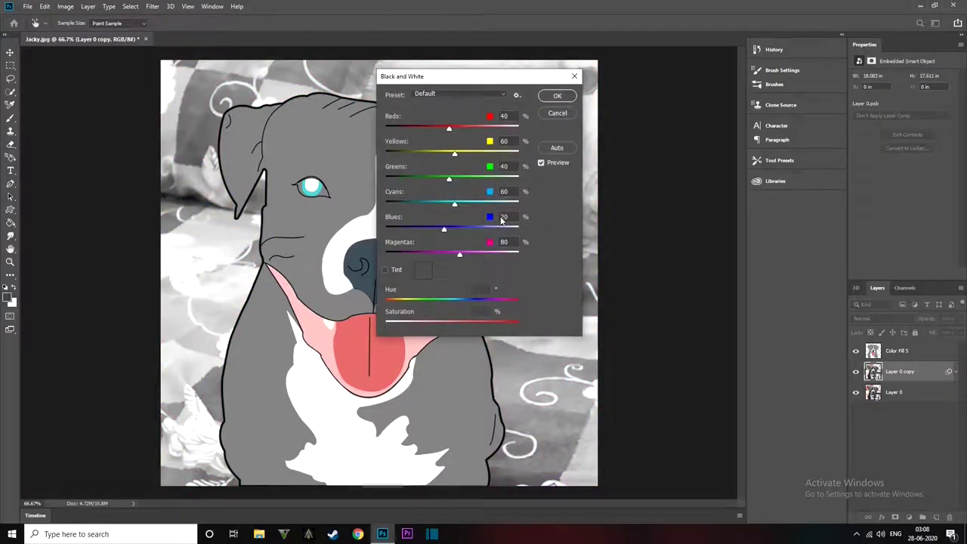
{"action": "key", "text": "Return"}
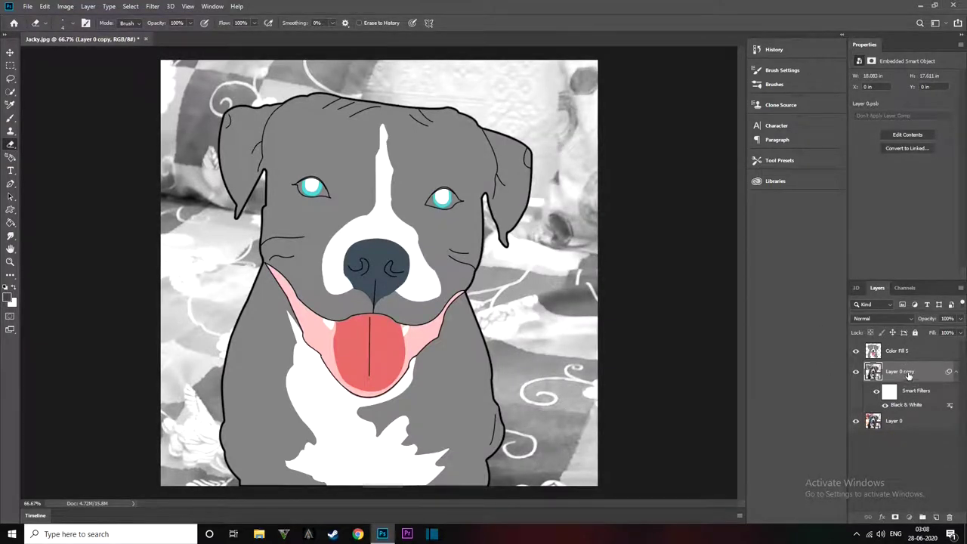
{"action": "left_click_drag", "start_coordinate": [912, 377], "coordinate": [907, 346]}
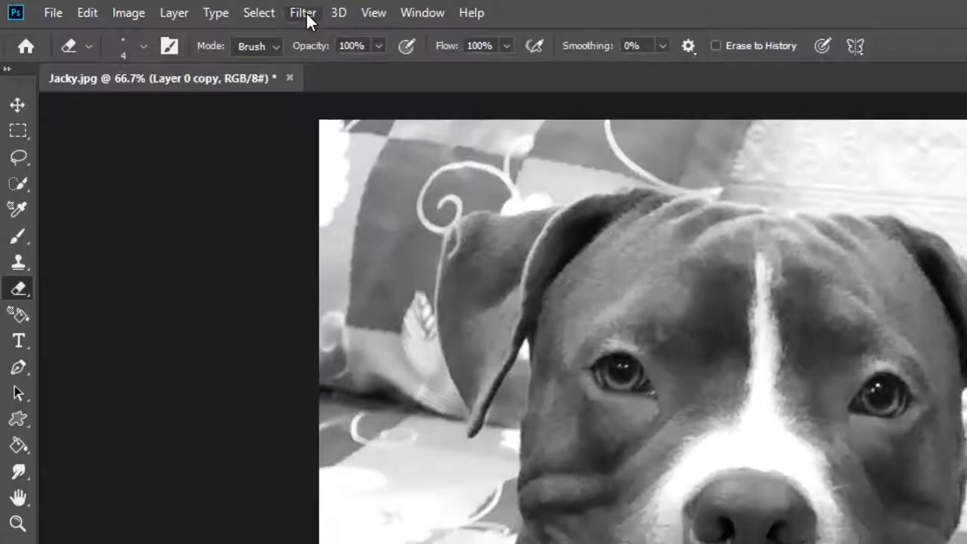
Apply the Filter Gallery Cutout effect with 4 levels, edge simplicity 4 and edge fidelity 2.
{"action": "left_click", "coordinate": [154, 7]}
{"action": "left_click", "coordinate": [317, 95]}
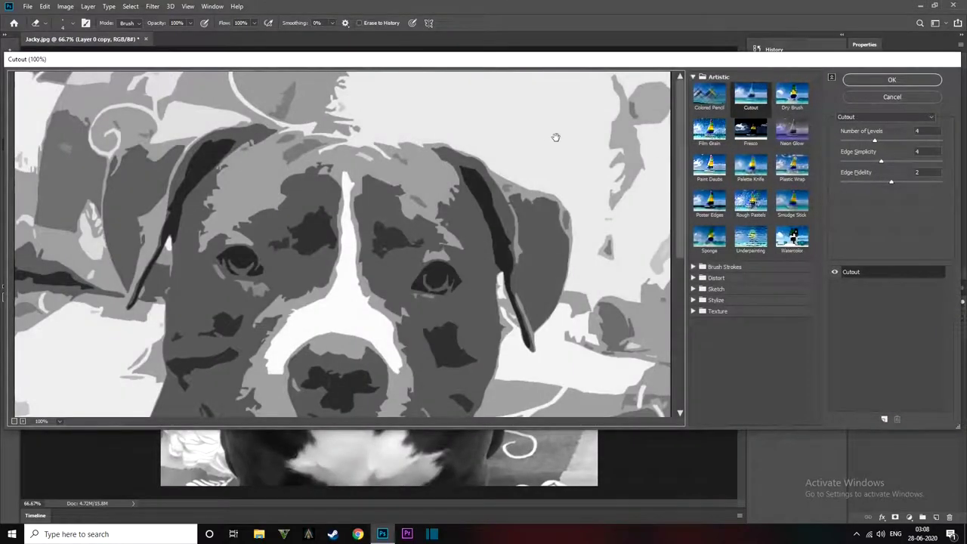
{"action": "key", "text": "ctrl+minus"}
{"action": "key", "text": "ctrl+minus"}
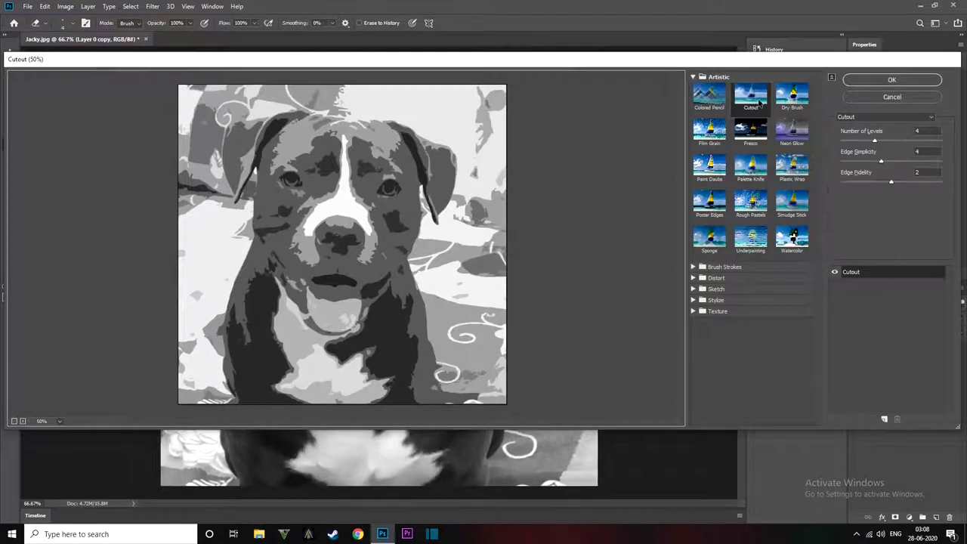
{"action": "left_click", "coordinate": [760, 102]}
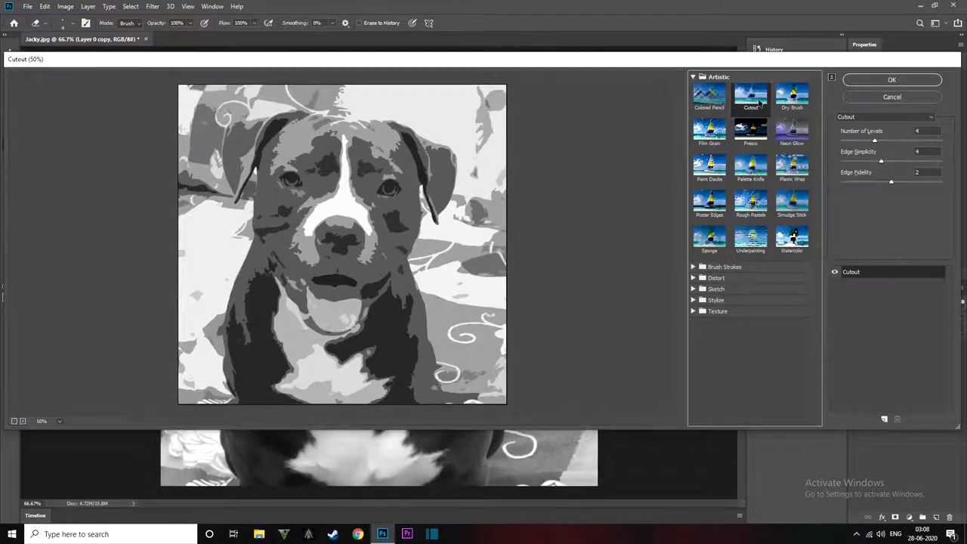
{"action": "left_click", "coordinate": [880, 82]}
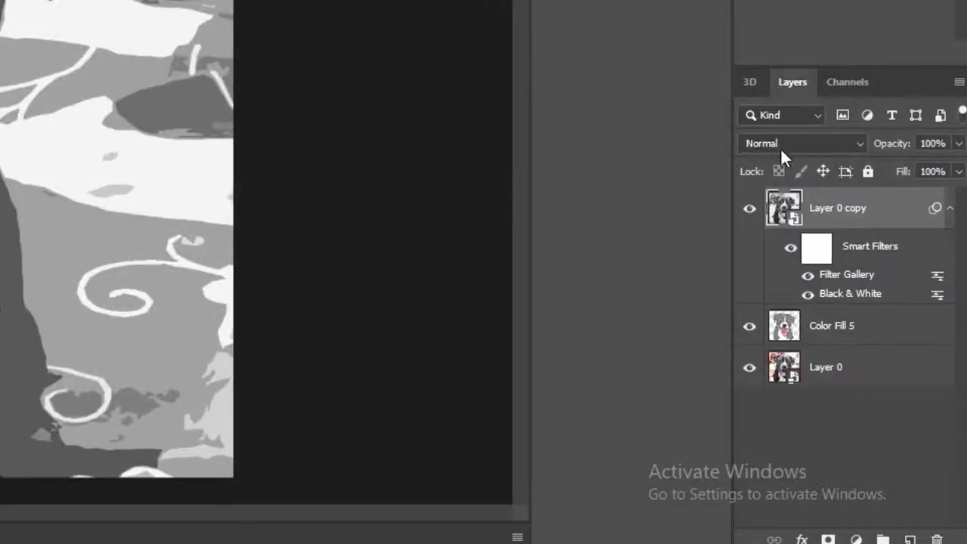
Set the photo copy's blend mode to Overlay at 70% opacity.
{"action": "left_click", "coordinate": [789, 143]}
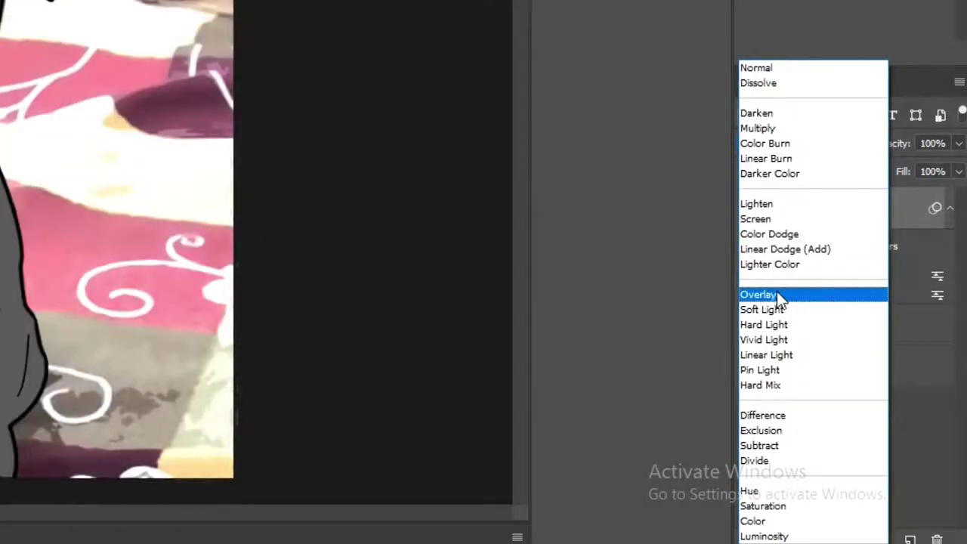
{"action": "left_click", "coordinate": [777, 295]}
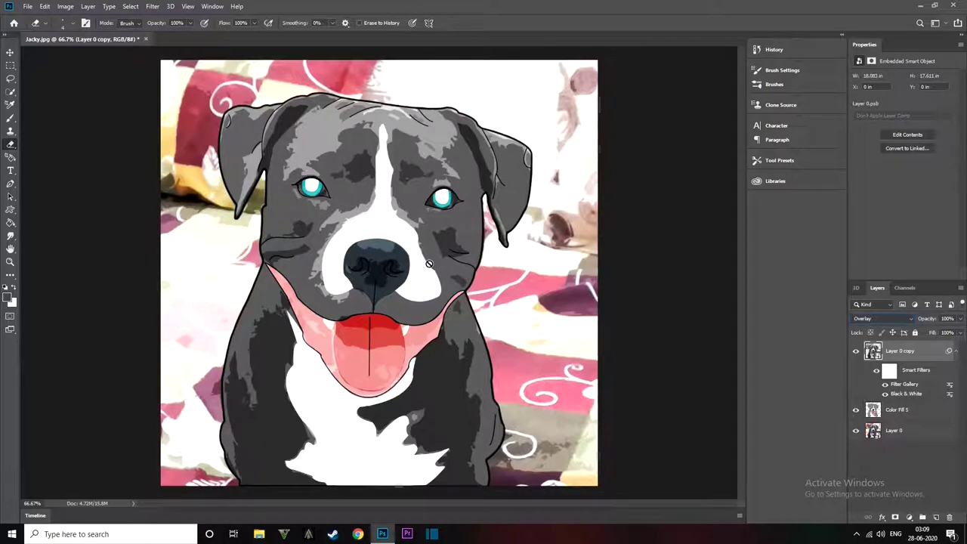
{"action": "left_click", "coordinate": [960, 319]}
{"action": "left_click_drag", "start_coordinate": [959, 332], "coordinate": [950, 332]}
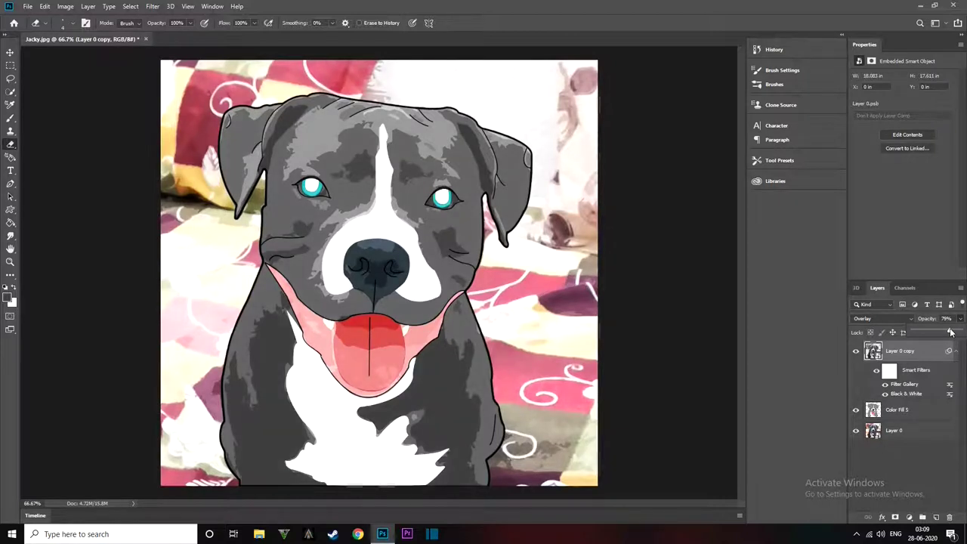
{"action": "key", "text": "ctrl+minus"}
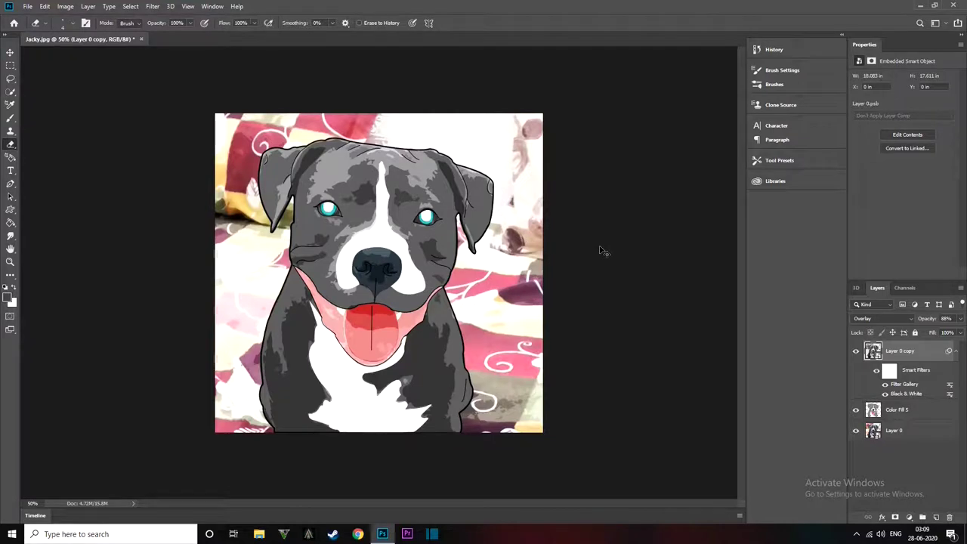
Delete the overlay photo copy and keep the original Layer 0 photo hidden.
{"action": "key", "text": "Delete"}
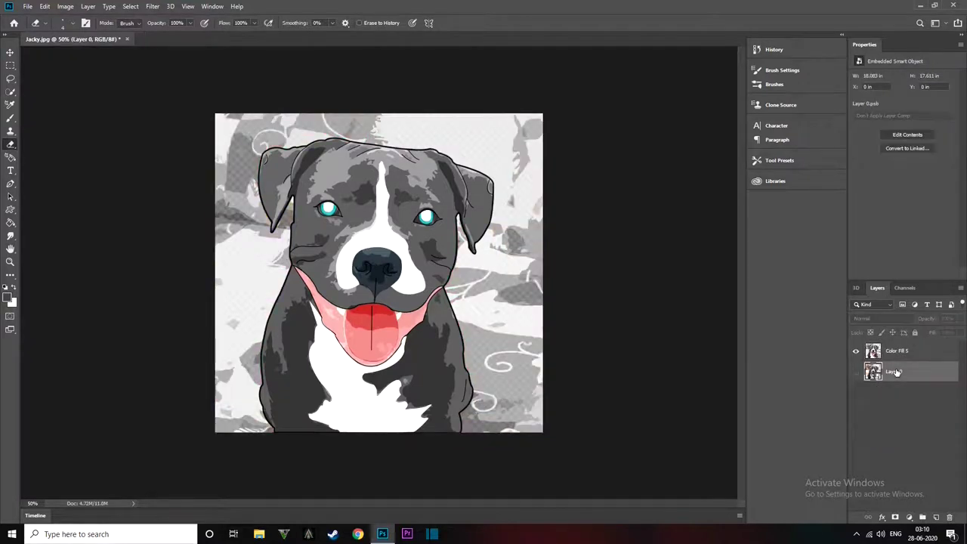
{"action": "left_click", "coordinate": [856, 372]}
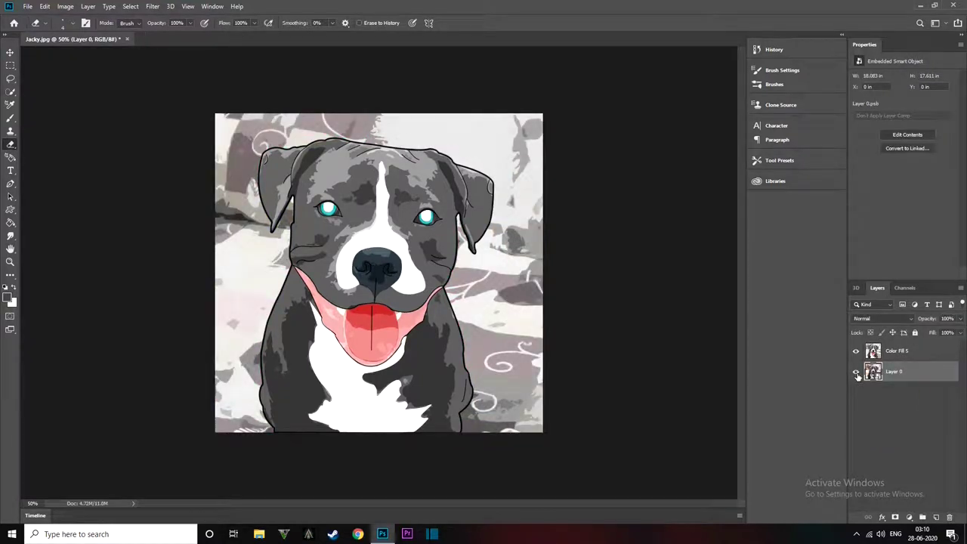
{"action": "left_click", "coordinate": [857, 373]}
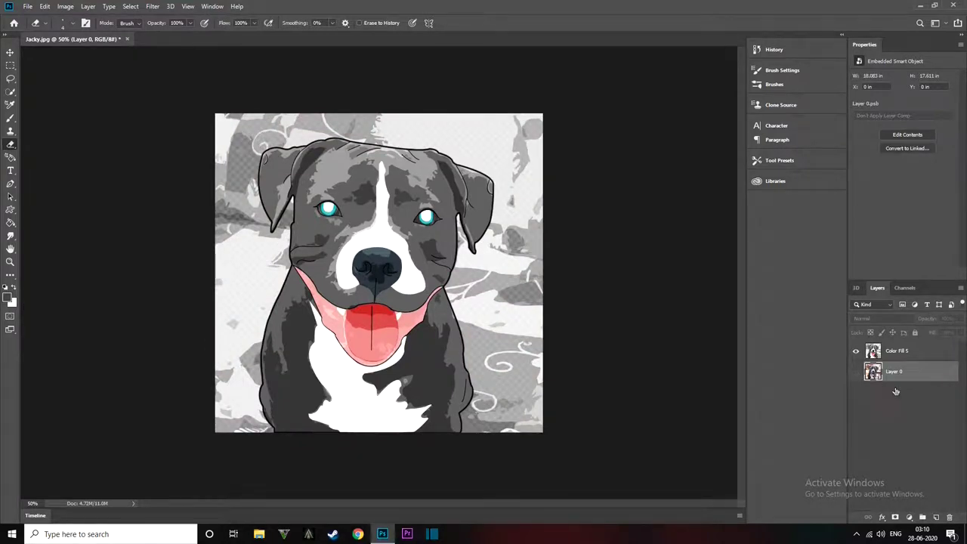
{"action": "key", "text": "Delete"}
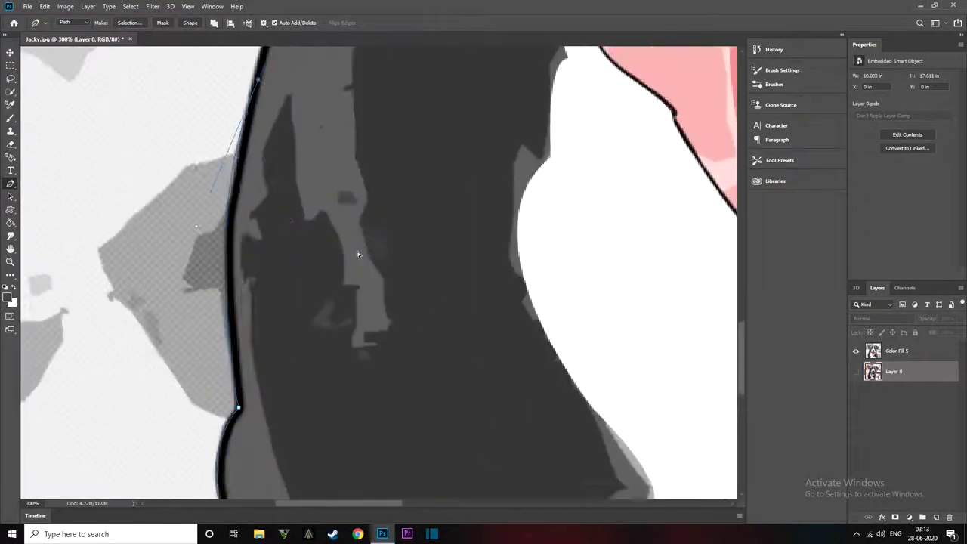
Start a Pen path along the left ear's edge and over its top.
{"action": "scroll", "coordinate": [358, 255], "scroll_direction": "down", "scroll_amount": 5}
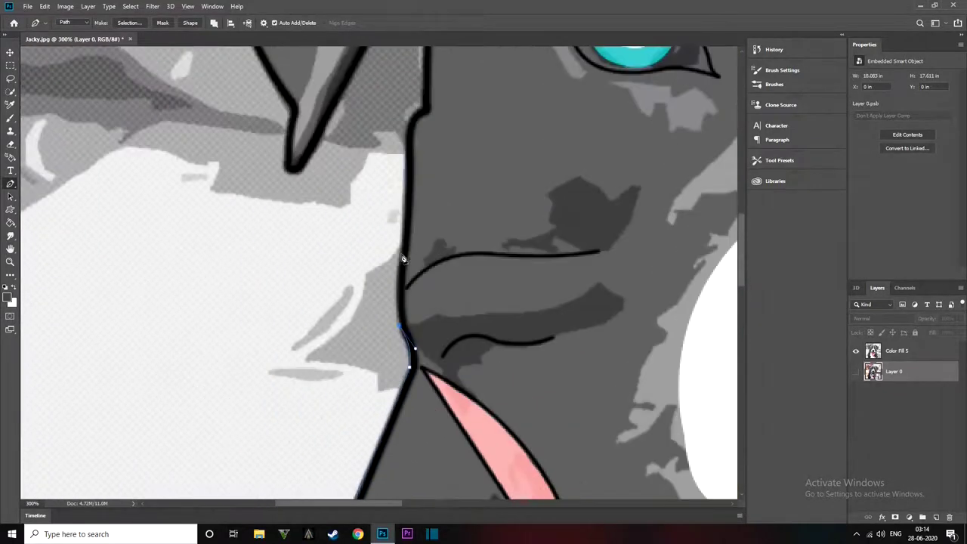
{"action": "scroll", "coordinate": [403, 259], "scroll_direction": "up", "scroll_amount": 1}
{"action": "scroll", "coordinate": [362, 234], "scroll_direction": "up", "scroll_amount": 3}
{"action": "scroll", "coordinate": [318, 204], "scroll_direction": "up", "scroll_amount": 4}
{"action": "scroll", "coordinate": [272, 178], "scroll_direction": "up", "scroll_amount": 5}
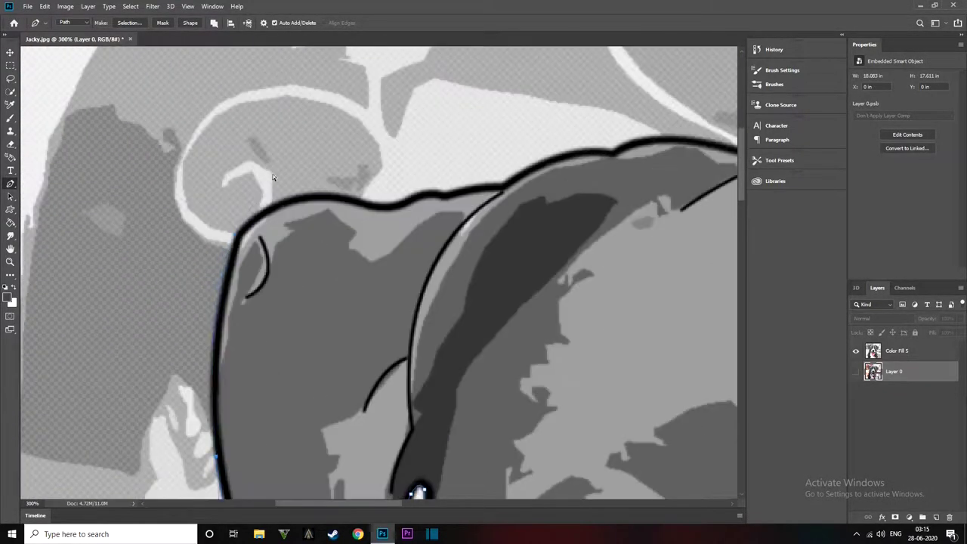
{"action": "left_click", "coordinate": [216, 338]}
{"action": "left_click", "coordinate": [235, 245]}
{"action": "left_click", "coordinate": [262, 211]}
{"action": "left_click_drag", "start_coordinate": [371, 504], "coordinate": [375, 507]}
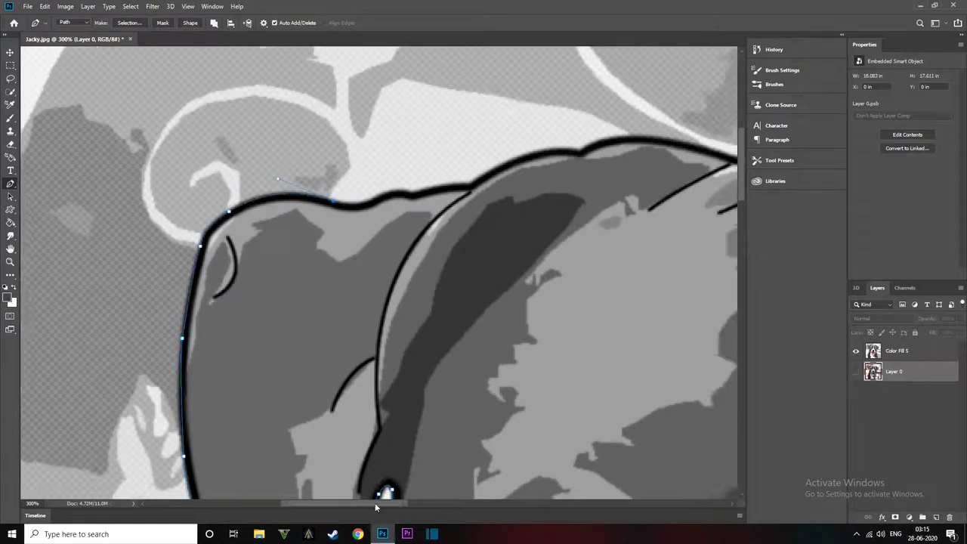
{"action": "scroll", "coordinate": [567, 192], "scroll_direction": "right", "scroll_amount": 3}
{"action": "scroll", "coordinate": [714, 343], "scroll_direction": "right", "scroll_amount": 3}
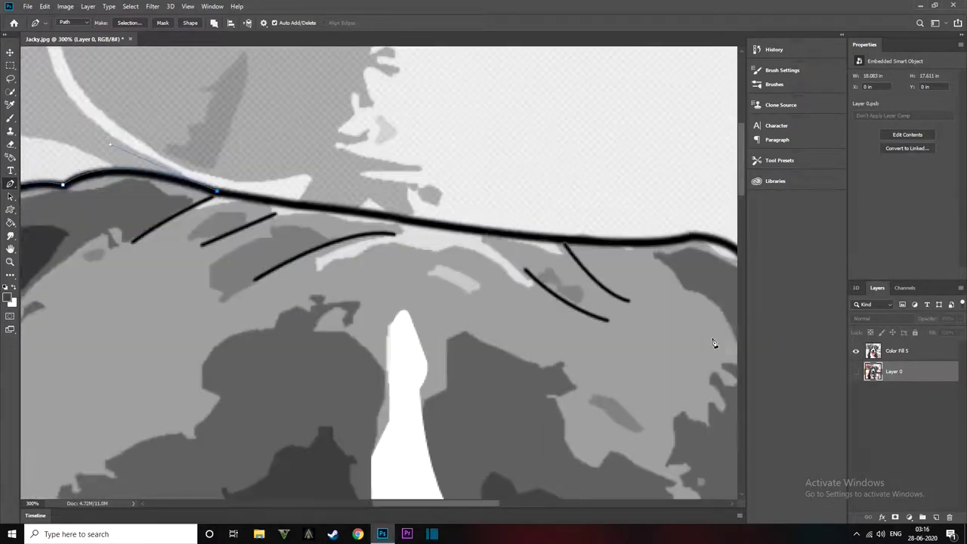
{"action": "scroll", "coordinate": [713, 344], "scroll_direction": "right", "scroll_amount": 3}
Continue the path across the head, around the right ear and along the cheek and jaw.
{"action": "left_click", "coordinate": [607, 215]}
{"action": "scroll", "coordinate": [607, 215], "scroll_direction": "right", "scroll_amount": 3}
{"action": "left_click", "coordinate": [476, 262]}
{"action": "scroll", "coordinate": [564, 338], "scroll_direction": "right", "scroll_amount": 2}
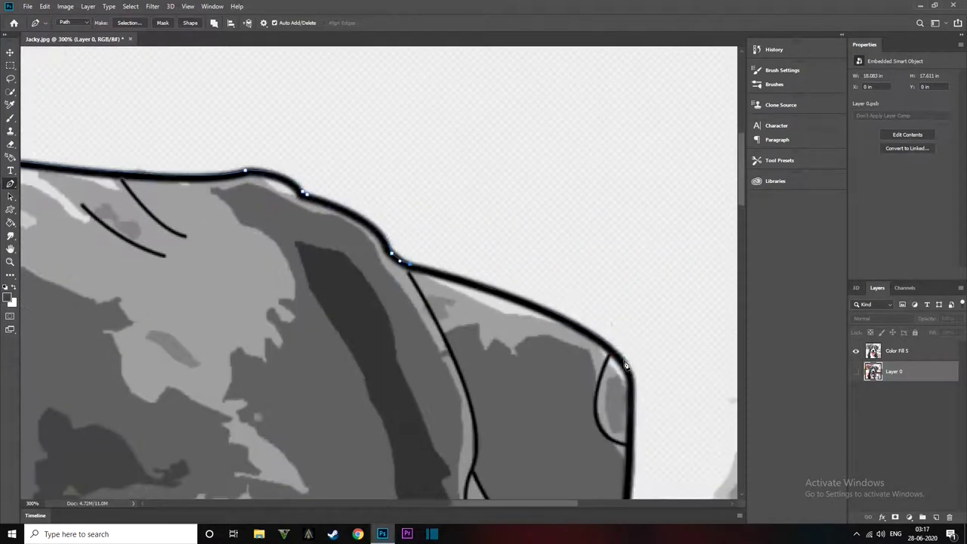
{"action": "scroll", "coordinate": [626, 365], "scroll_direction": "down", "scroll_amount": 5}
{"action": "scroll", "coordinate": [611, 389], "scroll_direction": "down", "scroll_amount": 1}
{"action": "left_click", "coordinate": [621, 249]}
{"action": "left_click", "coordinate": [586, 334]}
{"action": "left_click", "coordinate": [523, 406]}
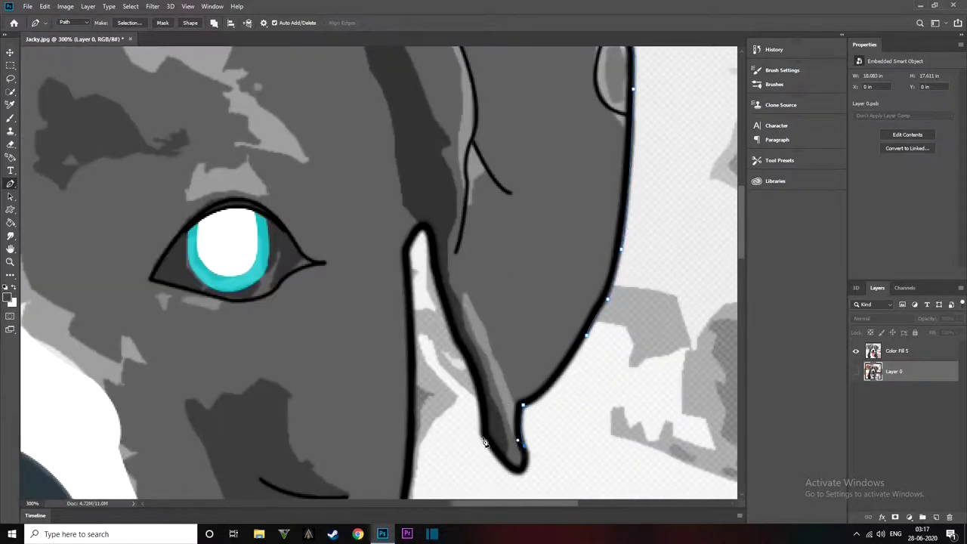
{"action": "left_click", "coordinate": [527, 462]}
{"action": "left_click", "coordinate": [496, 454]}
{"action": "left_click", "coordinate": [481, 428]}
{"action": "left_click", "coordinate": [457, 351]}
{"action": "left_click", "coordinate": [415, 241]}
Finish the path down the chest and load it as a selection of the dog.
{"action": "key", "text": "ctrl+minus"}
{"action": "left_click", "coordinate": [342, 381]}
{"action": "scroll", "coordinate": [340, 377], "scroll_direction": "down", "scroll_amount": 5}
{"action": "left_click_drag", "start_coordinate": [427, 425], "coordinate": [412, 462]}
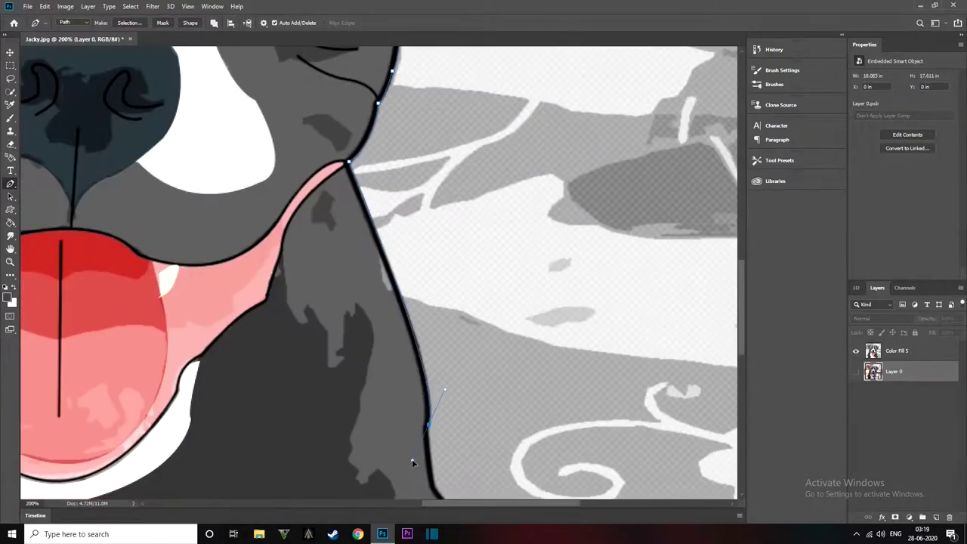
{"action": "scroll", "coordinate": [412, 463], "scroll_direction": "down", "scroll_amount": 3}
{"action": "scroll", "coordinate": [412, 462], "scroll_direction": "down", "scroll_amount": 3}
{"action": "key", "text": "ctrl+minus"}
{"action": "key", "text": "ctrl+minus"}
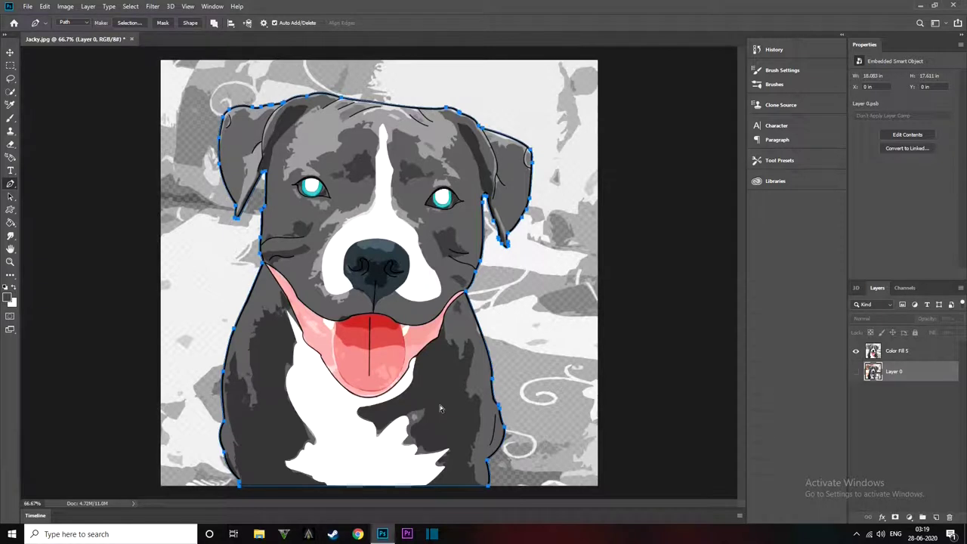
{"action": "key", "text": "ctrl+Return"}
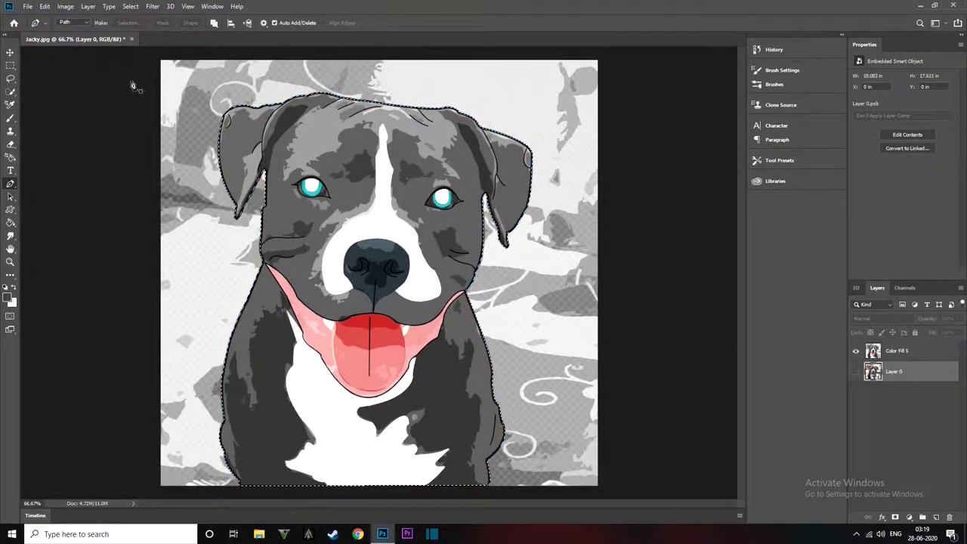
Create a new 1000 × 1000 px document with a white background.
{"action": "left_click", "coordinate": [25, 7]}
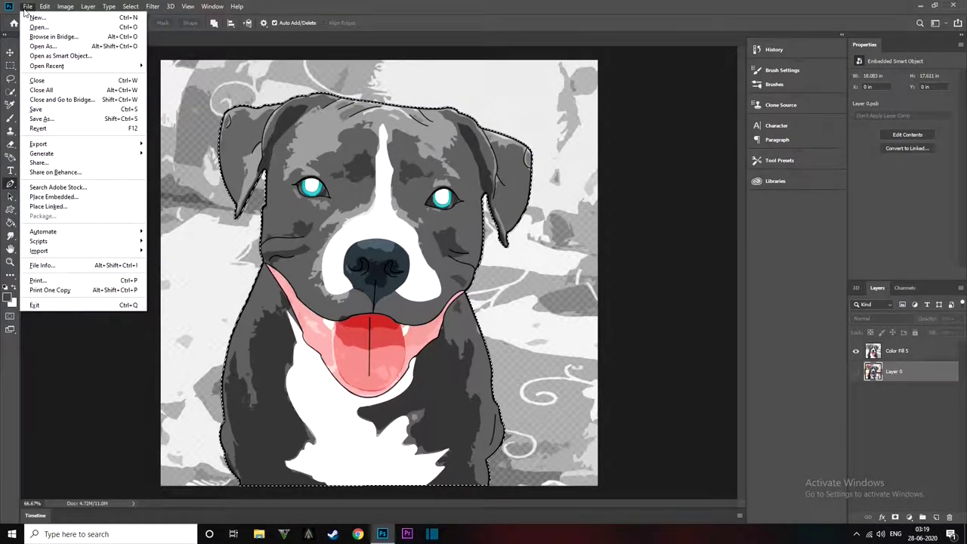
{"action": "left_click", "coordinate": [36, 16]}
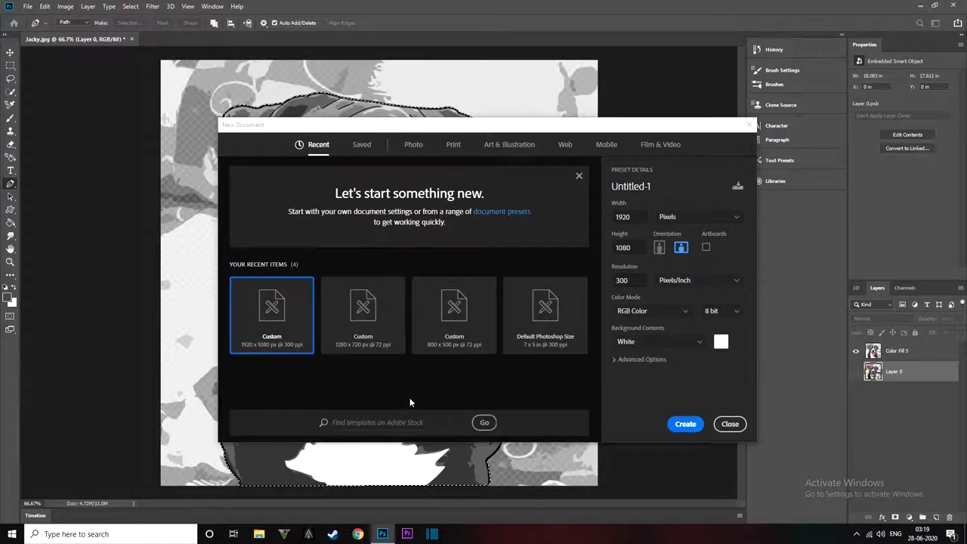
{"action": "double_click", "coordinate": [636, 219]}
{"action": "type", "text": "1000"}
{"action": "double_click", "coordinate": [632, 247]}
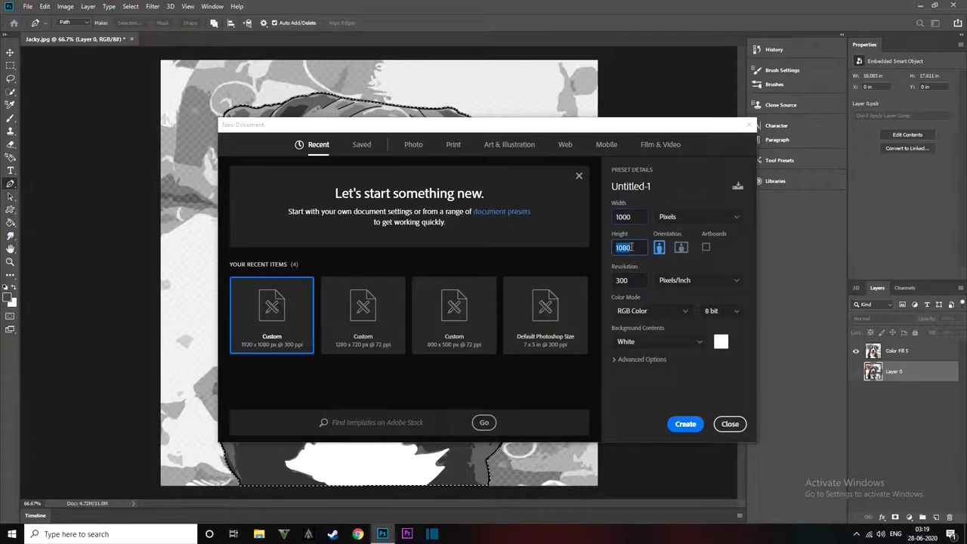
{"action": "type", "text": "1000"}
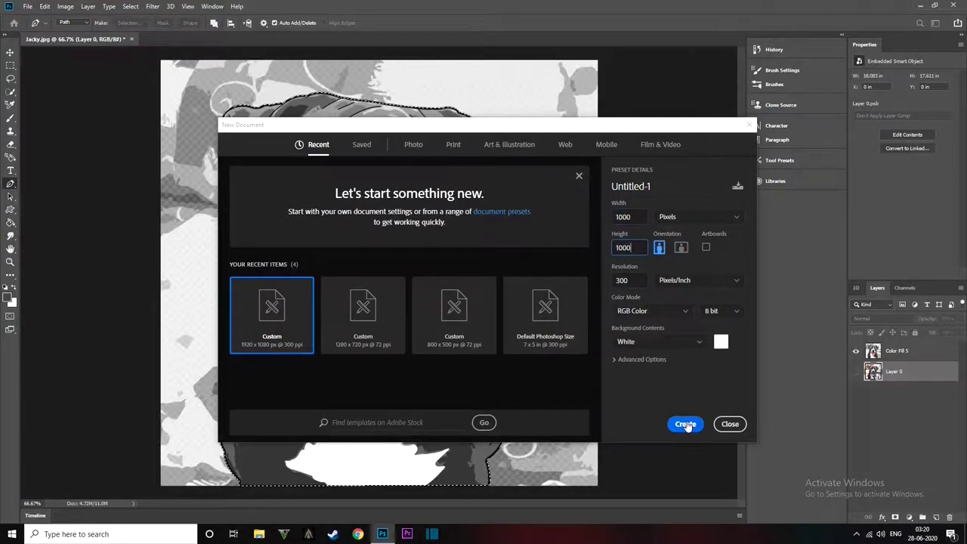
{"action": "left_click", "coordinate": [685, 424]}
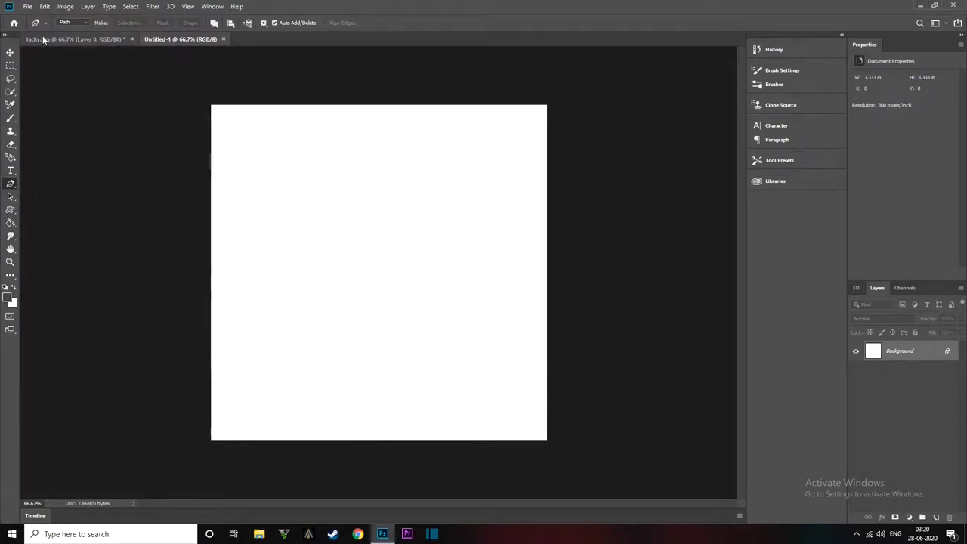
Paste the selected dog from Jacky.jpg into Untitled-1 and shift it up and left.
{"action": "left_click", "coordinate": [73, 39]}
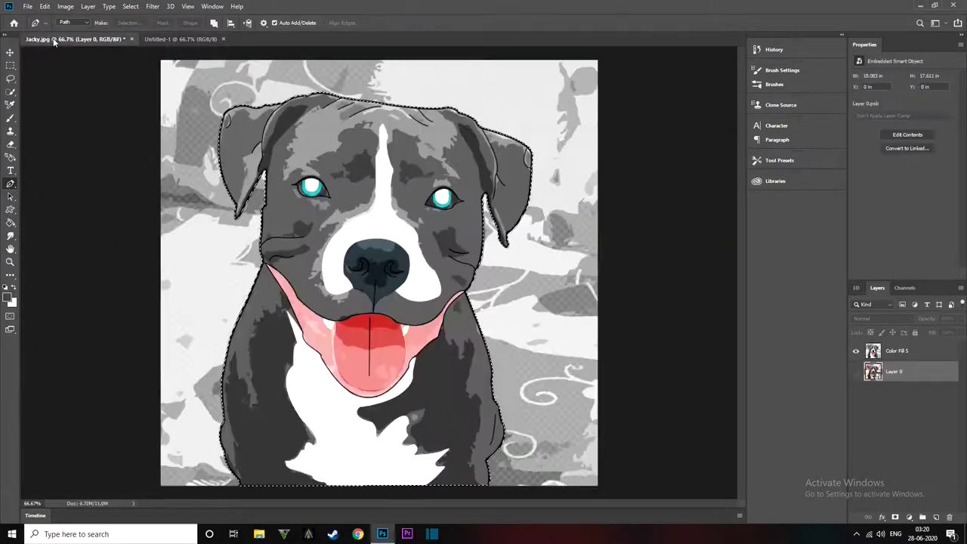
{"action": "left_click", "coordinate": [10, 52]}
{"action": "left_click_drag", "start_coordinate": [294, 144], "coordinate": [297, 138]}
{"action": "left_click", "coordinate": [206, 40]}
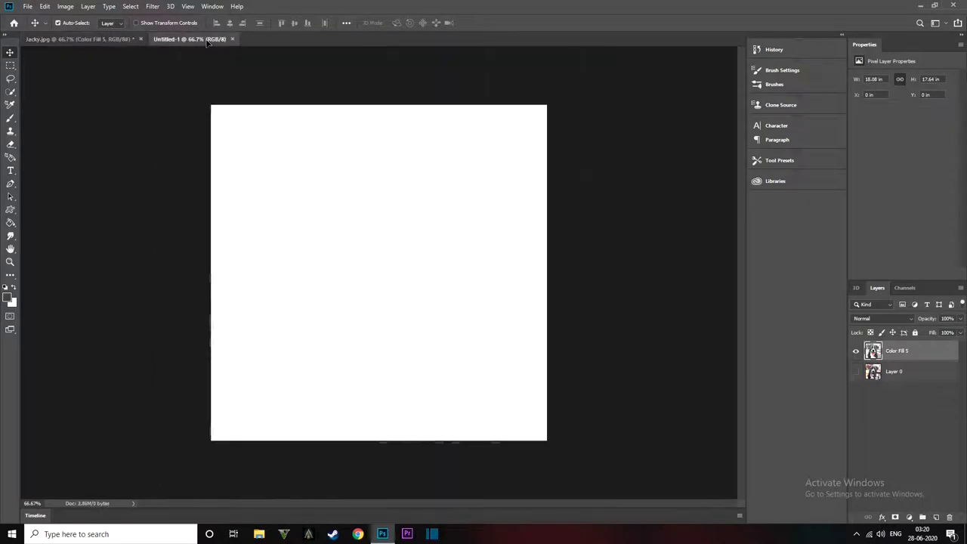
{"action": "key", "text": "ctrl+v"}
{"action": "left_click_drag", "start_coordinate": [383, 244], "coordinate": [360, 220]}
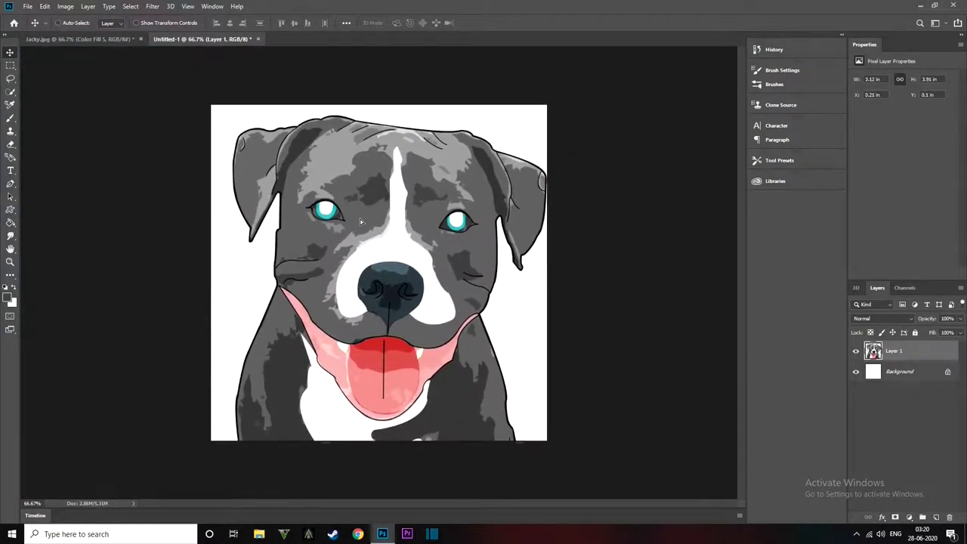
Scale the dog to about 2.36 × 2.95 in and sit its chest on the canvas bottom edge.
{"action": "key", "text": "ctrl+t"}
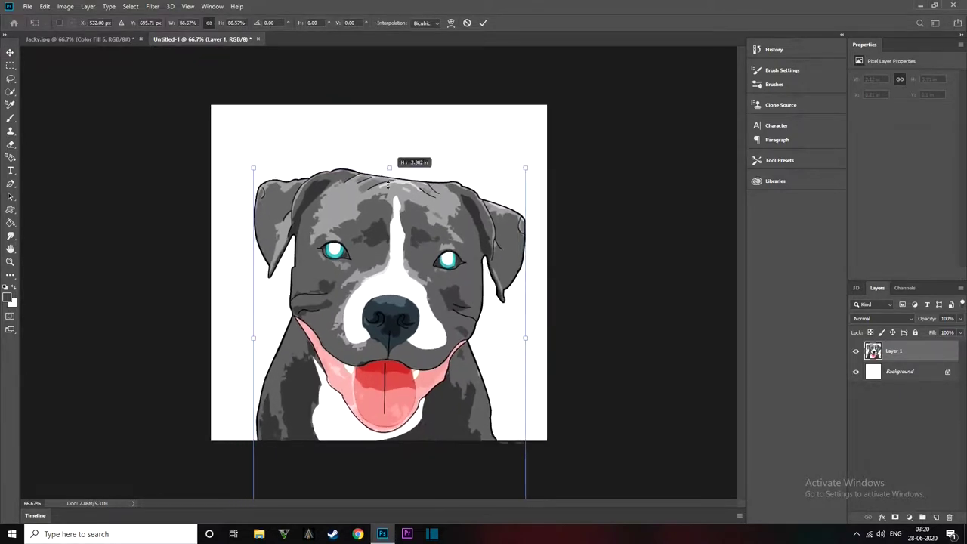
{"action": "left_click_drag", "start_coordinate": [392, 115], "coordinate": [391, 223]}
{"action": "mouse_move", "coordinate": [389, 268]}
{"action": "left_mouse_down"}
{"action": "mouse_move", "coordinate": [370, 170]}
{"action": "mouse_move", "coordinate": [385, 213]}
{"action": "mouse_move", "coordinate": [387, 203]}
{"action": "left_mouse_up"}
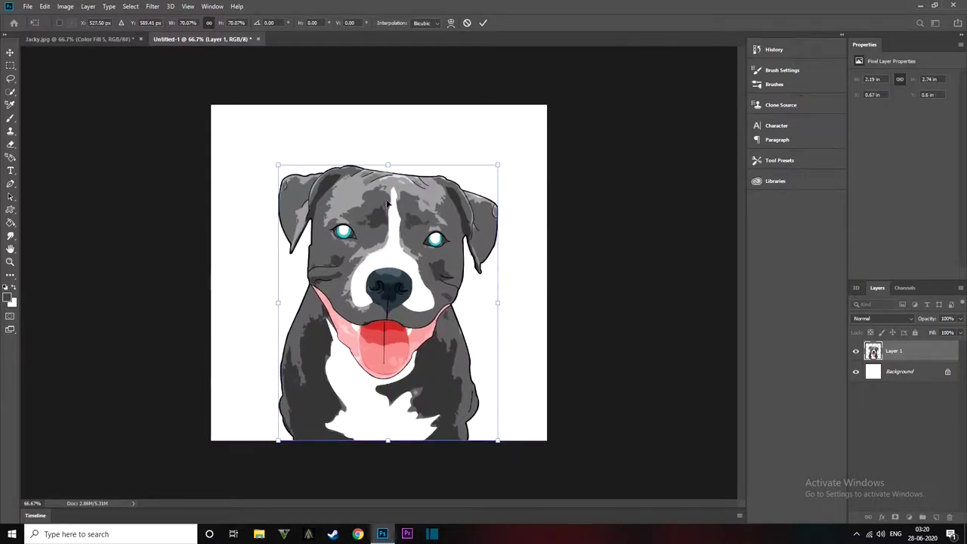
{"action": "left_click_drag", "start_coordinate": [388, 166], "coordinate": [390, 121]}
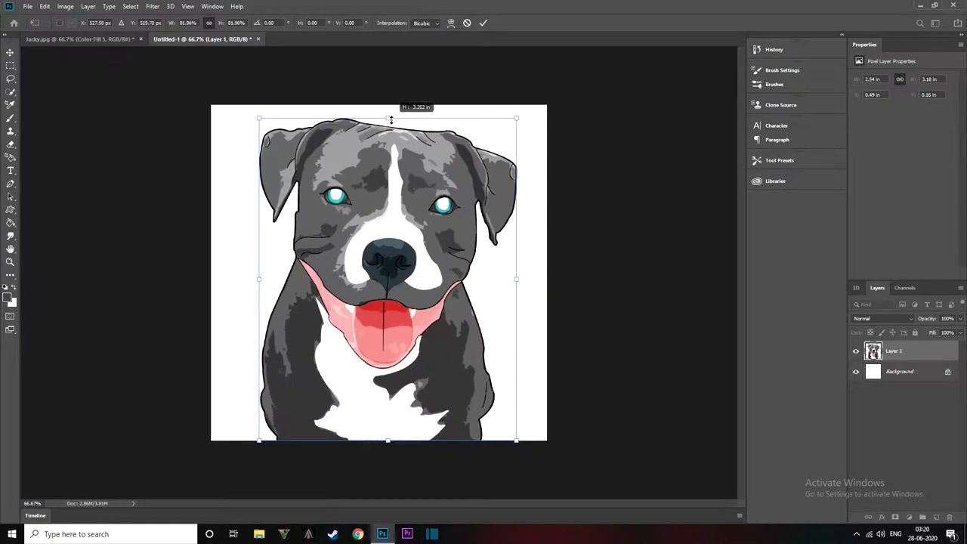
{"action": "left_click_drag", "start_coordinate": [390, 121], "coordinate": [386, 144]}
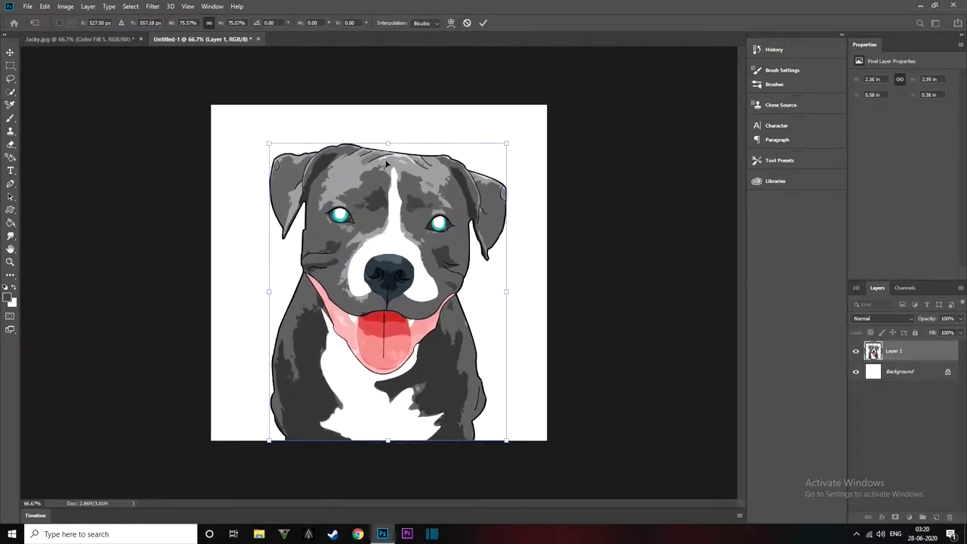
{"action": "left_click_drag", "start_coordinate": [382, 213], "coordinate": [379, 216]}
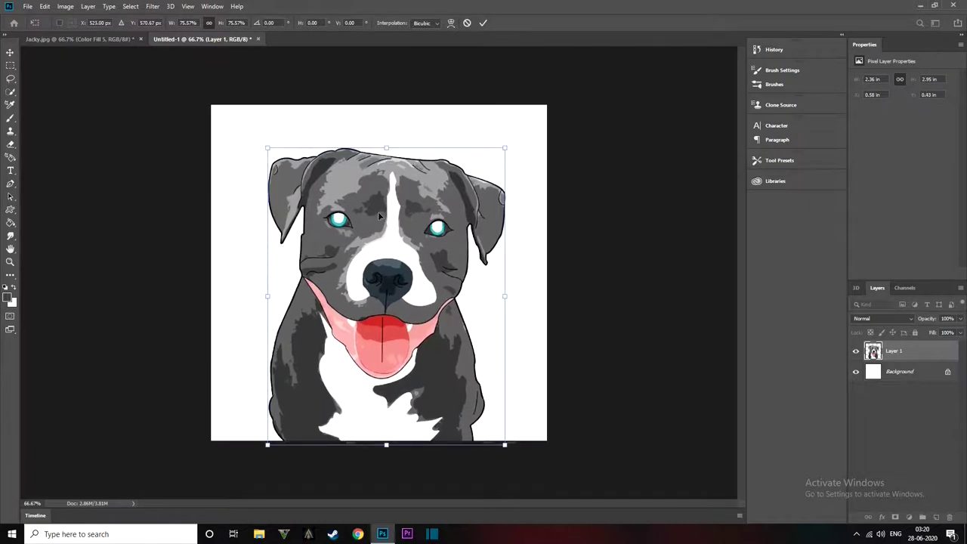
{"action": "left_click", "coordinate": [479, 24]}
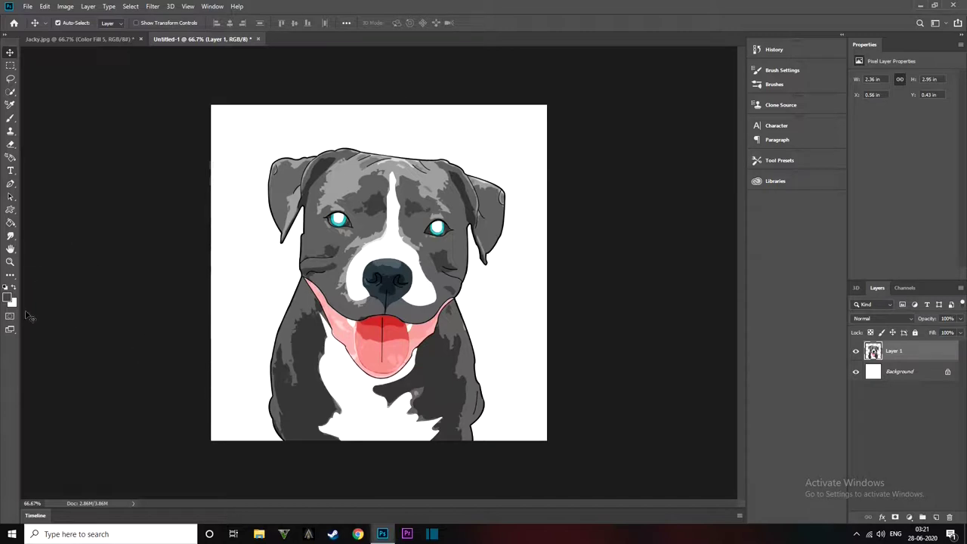
With the Background layer selected, set the foreground colour to orange #ff9625.
{"action": "left_click", "coordinate": [933, 375]}
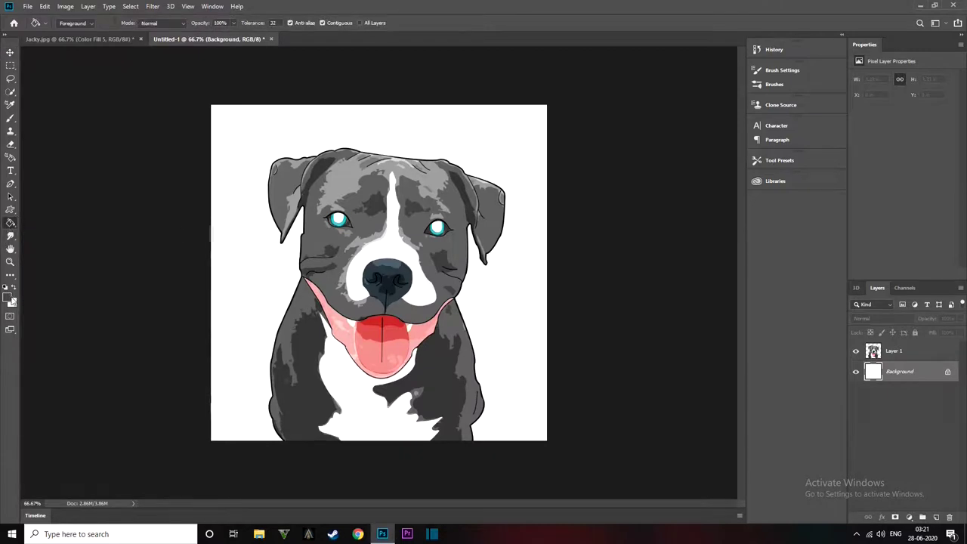
{"action": "left_click", "coordinate": [9, 298]}
{"action": "left_click_drag", "start_coordinate": [656, 332], "coordinate": [657, 329]}
{"action": "left_click", "coordinate": [614, 215]}
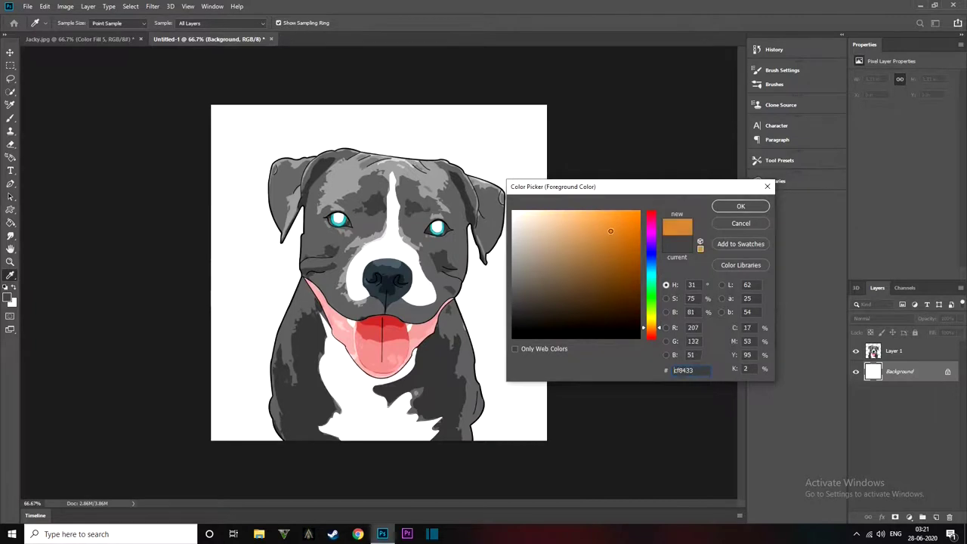
{"action": "left_click", "coordinate": [621, 210]}
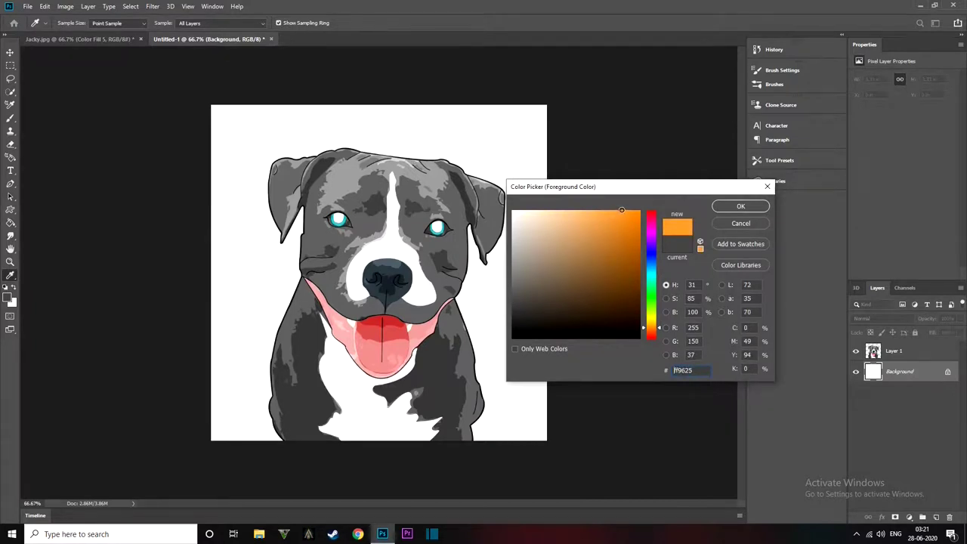
{"action": "left_click", "coordinate": [741, 206]}
Try an orange Paint Bucket fill on the background, then undo it to keep it white.
{"action": "key", "text": "g"}
{"action": "left_click", "coordinate": [259, 272]}
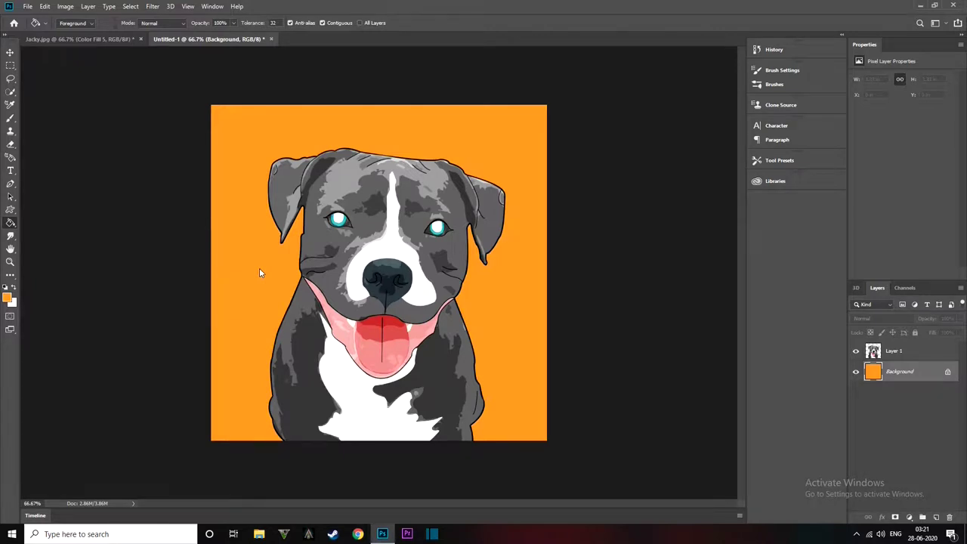
{"action": "key", "text": "ctrl+z"}
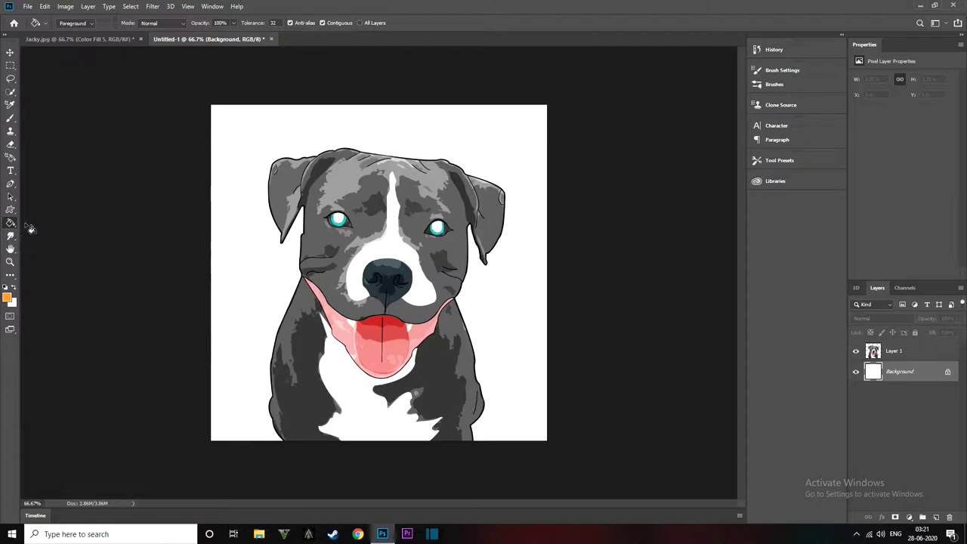
Draw an orange ellipse and move it behind the dog's head.
{"action": "left_click", "coordinate": [11, 209]}
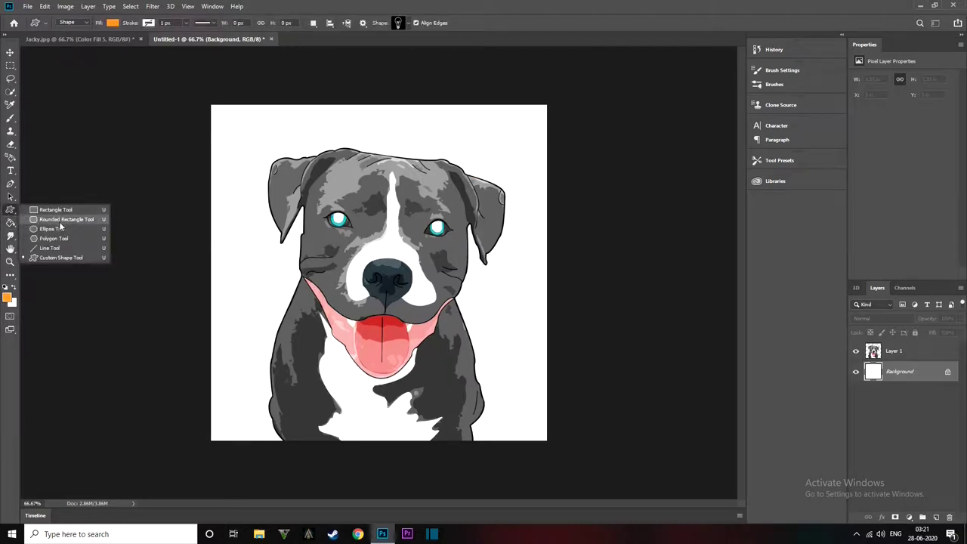
{"action": "left_click", "coordinate": [58, 229]}
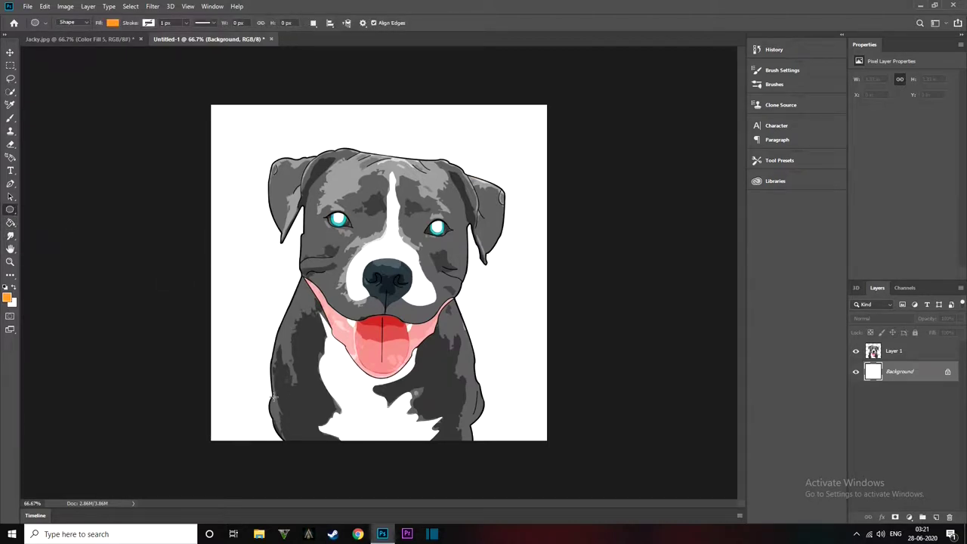
{"action": "left_click_drag", "start_coordinate": [271, 395], "coordinate": [541, 112]}
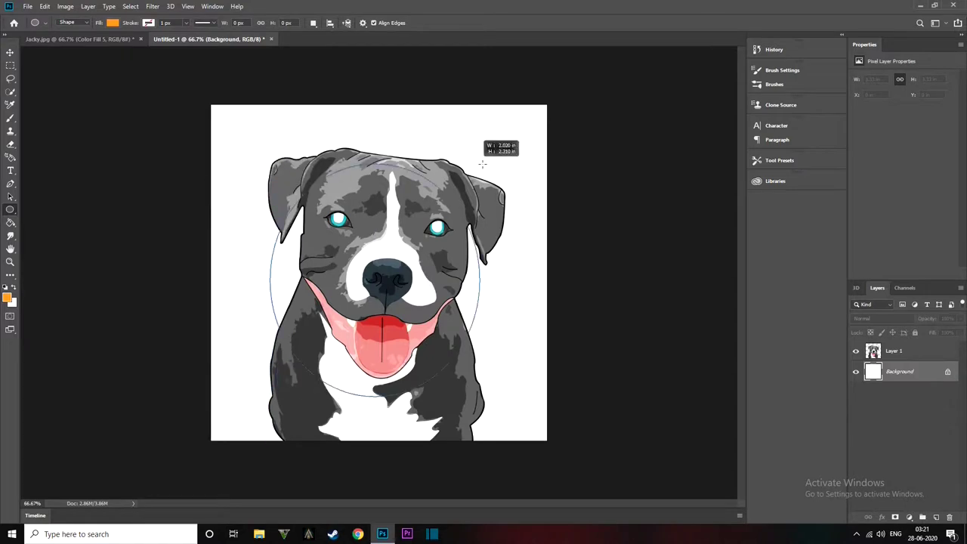
{"action": "left_click_drag", "start_coordinate": [541, 112], "coordinate": [533, 122]}
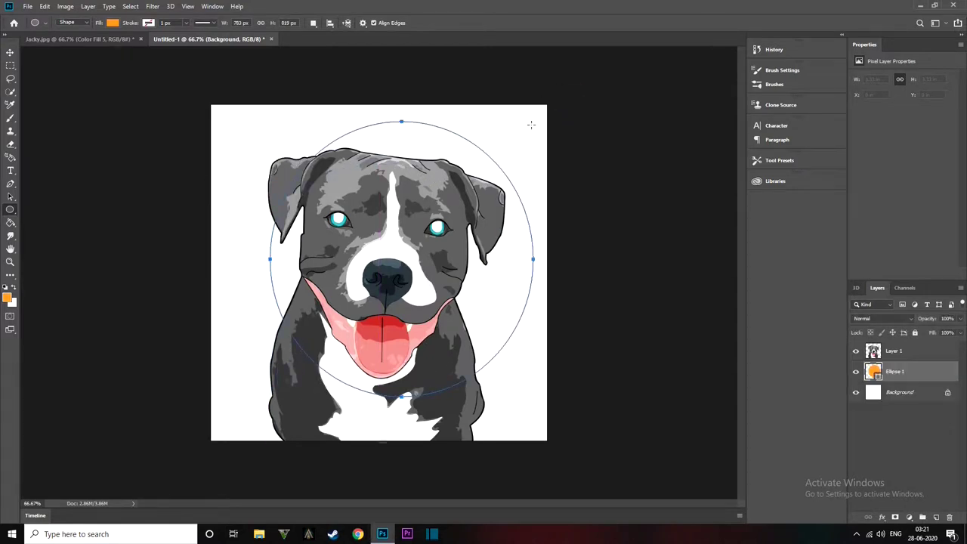
{"action": "left_click", "coordinate": [10, 51]}
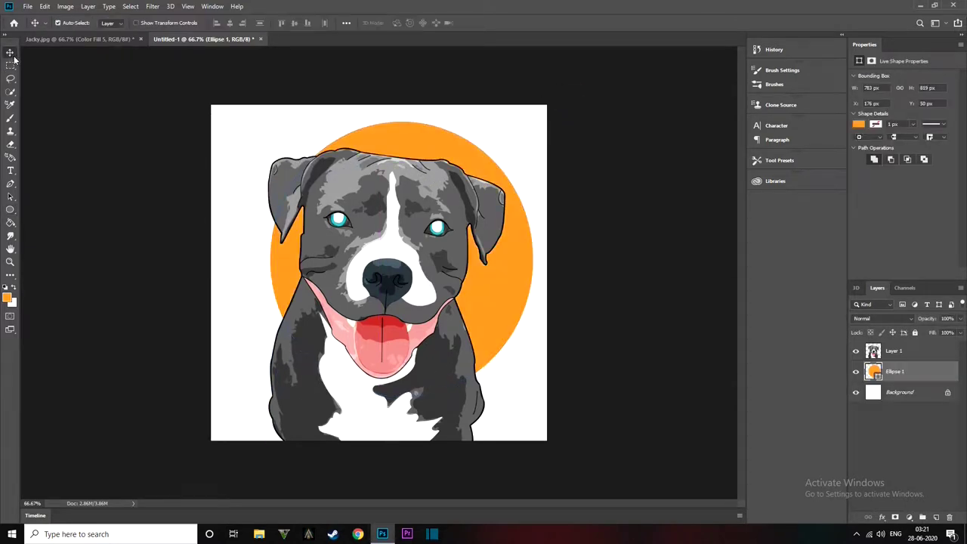
{"action": "left_click_drag", "start_coordinate": [498, 285], "coordinate": [481, 268]}
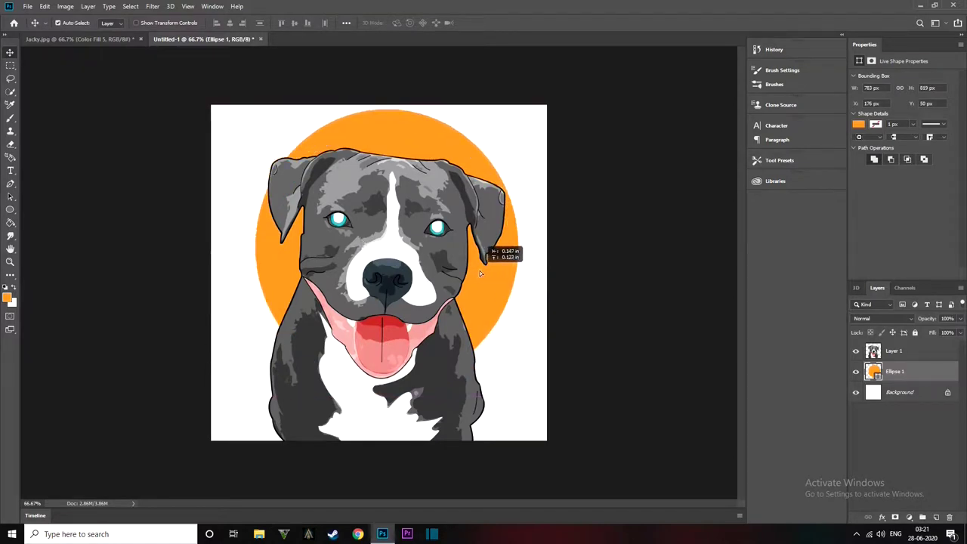
{"action": "left_click_drag", "start_coordinate": [480, 268], "coordinate": [479, 273]}
Widen the circle to 861 × 819 px and nudge it slightly higher behind the dog.
{"action": "key", "text": "ctrl+t"}
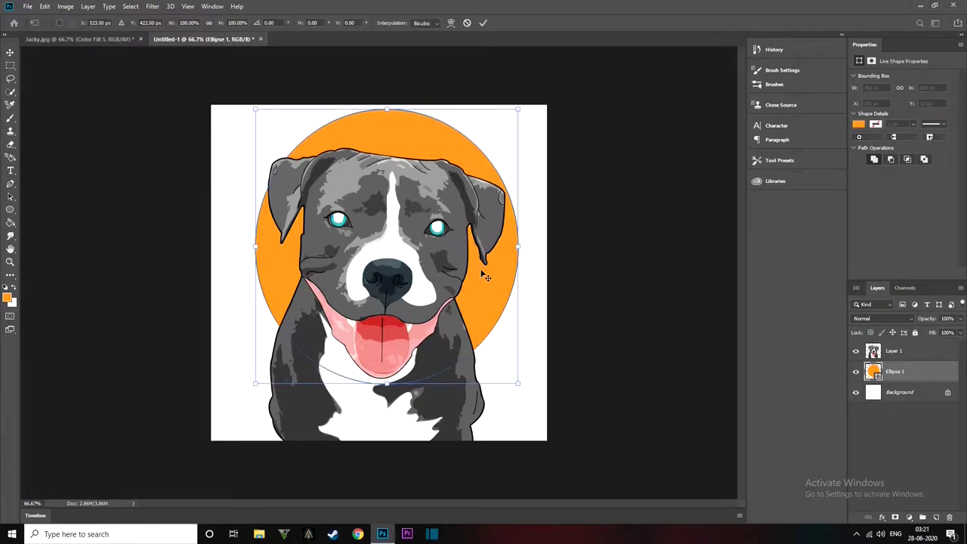
{"action": "left_click_drag", "start_coordinate": [252, 247], "coordinate": [236, 247]}
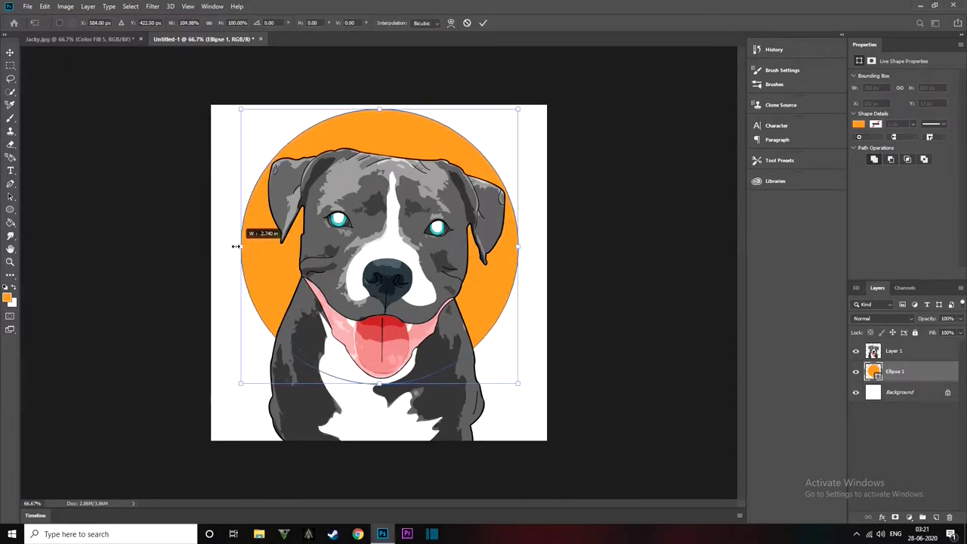
{"action": "mouse_move", "coordinate": [517, 244]}
{"action": "left_mouse_down"}
{"action": "mouse_move", "coordinate": [532, 245]}
{"action": "mouse_move", "coordinate": [490, 287]}
{"action": "left_mouse_up"}
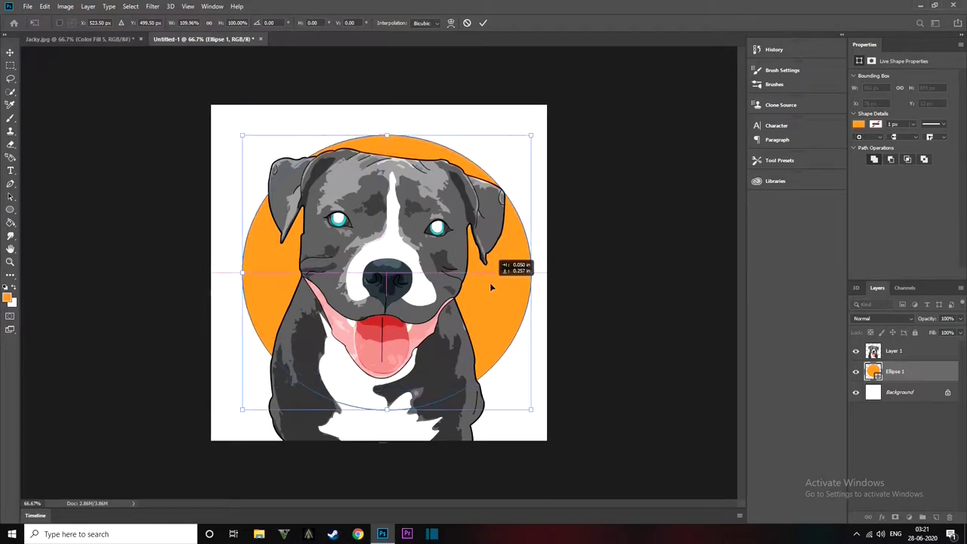
{"action": "left_click_drag", "start_coordinate": [425, 304], "coordinate": [423, 281]}
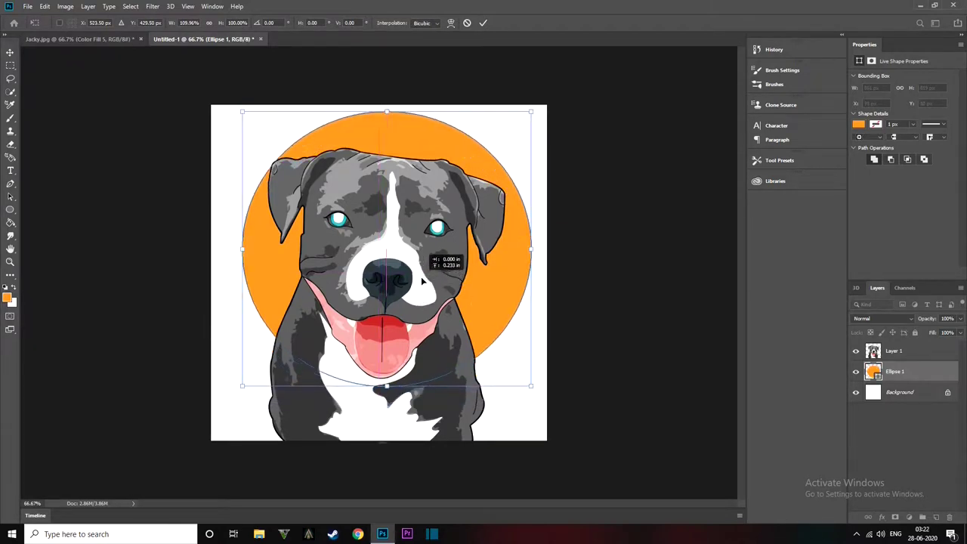
{"action": "left_click", "coordinate": [483, 22]}
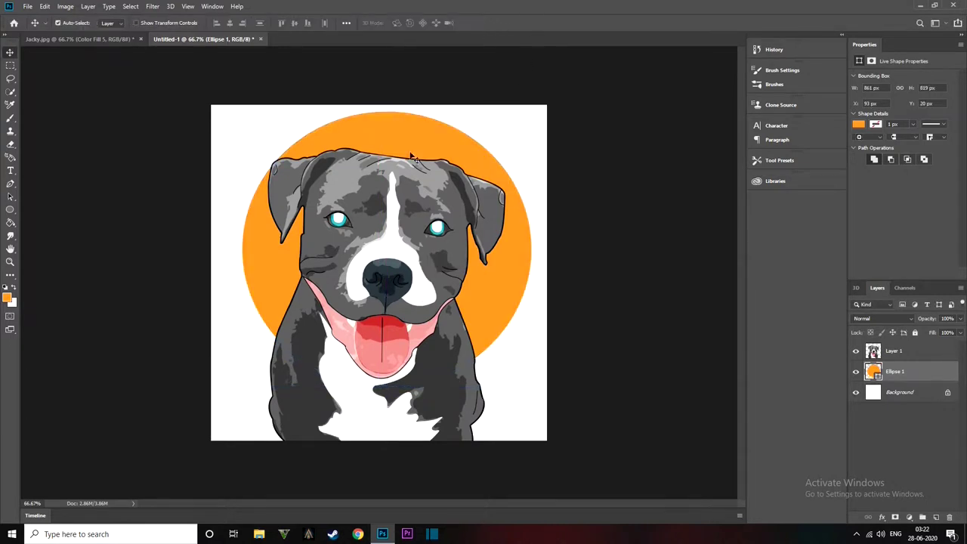
{"action": "left_click_drag", "start_coordinate": [406, 147], "coordinate": [401, 140]}
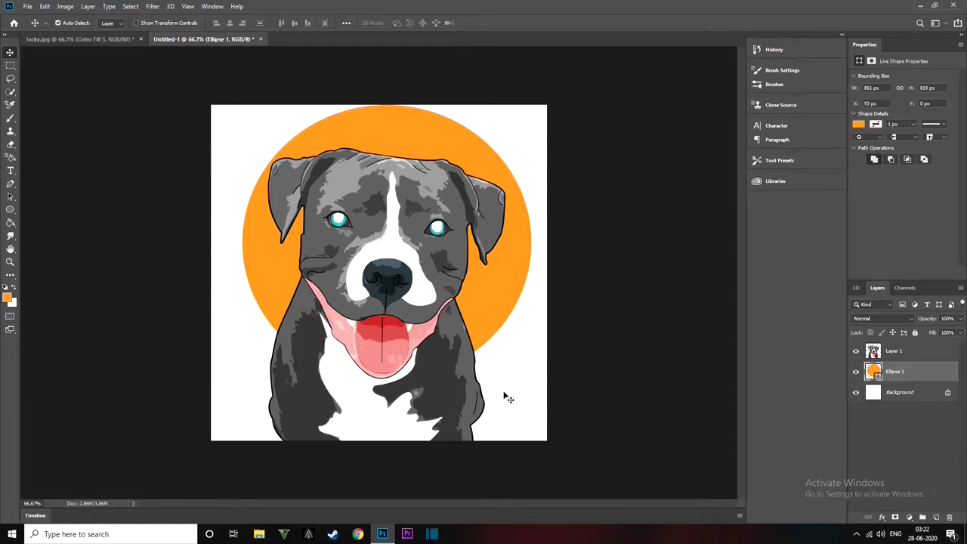
Apply the dog's pending transform and nudge the orange circle slightly left.
{"action": "left_click", "coordinate": [406, 258]}
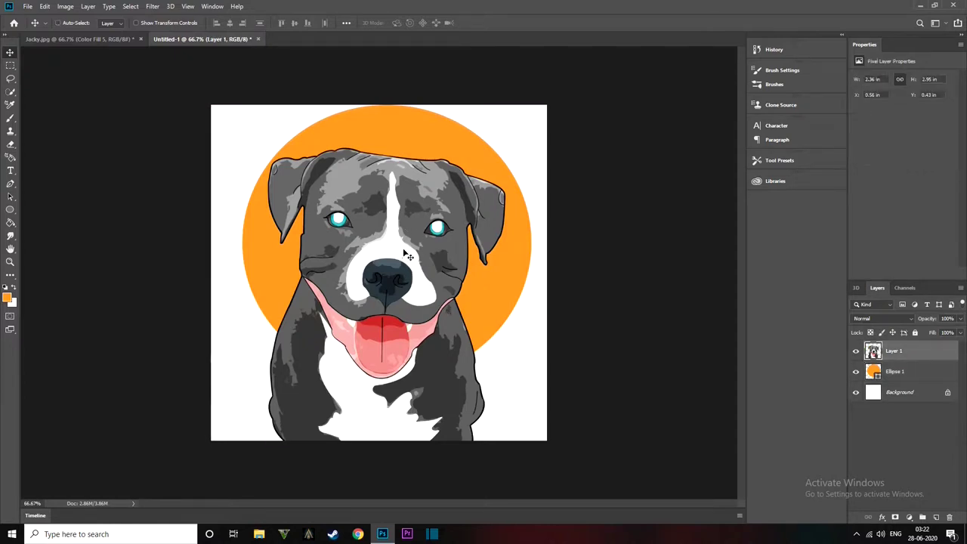
{"action": "key", "text": "ctrl+t"}
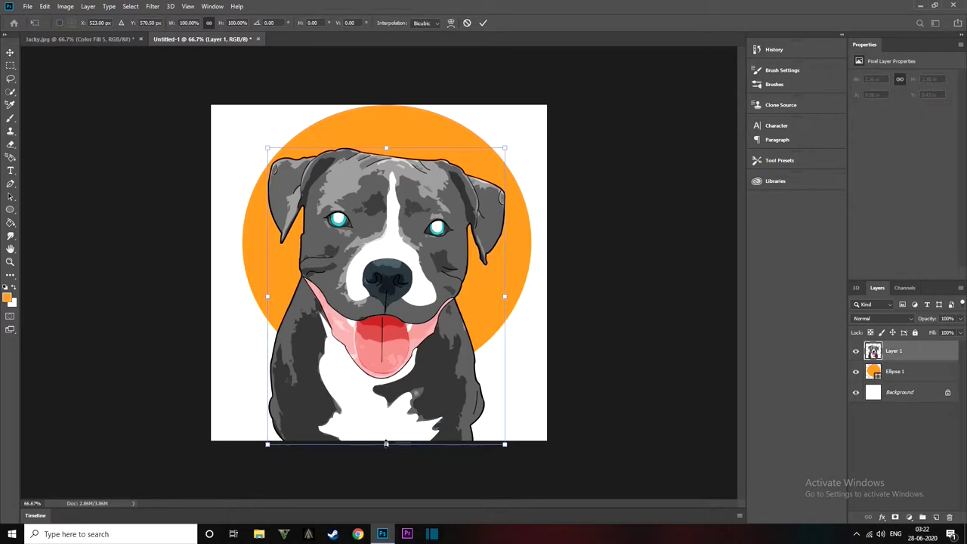
{"action": "key", "text": "Return"}
{"action": "left_click_drag", "start_coordinate": [486, 302], "coordinate": [479, 301]}
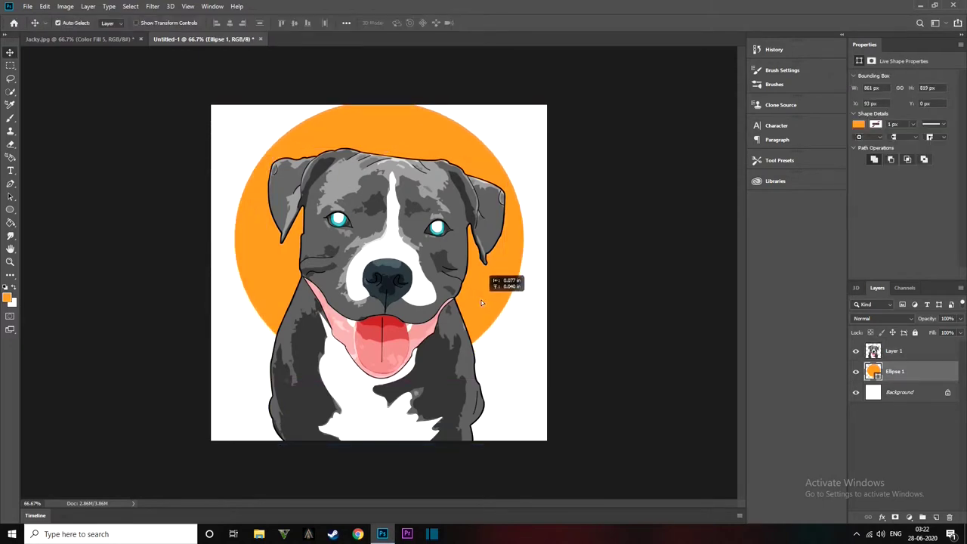
{"action": "left_click_drag", "start_coordinate": [479, 301], "coordinate": [492, 303]}
Raise the dog and shrink it to 2.23 × 2.79 in, leaving white space below.
{"action": "left_click", "coordinate": [400, 303]}
{"action": "left_click_drag", "start_coordinate": [398, 301], "coordinate": [401, 286]}
{"action": "key", "text": "ctrl+t"}
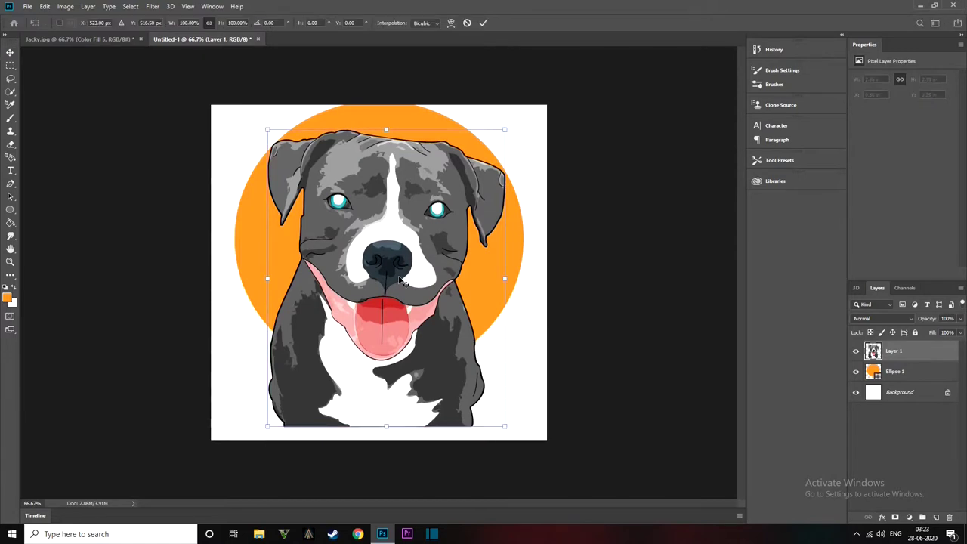
{"action": "left_click_drag", "start_coordinate": [505, 426], "coordinate": [496, 414]}
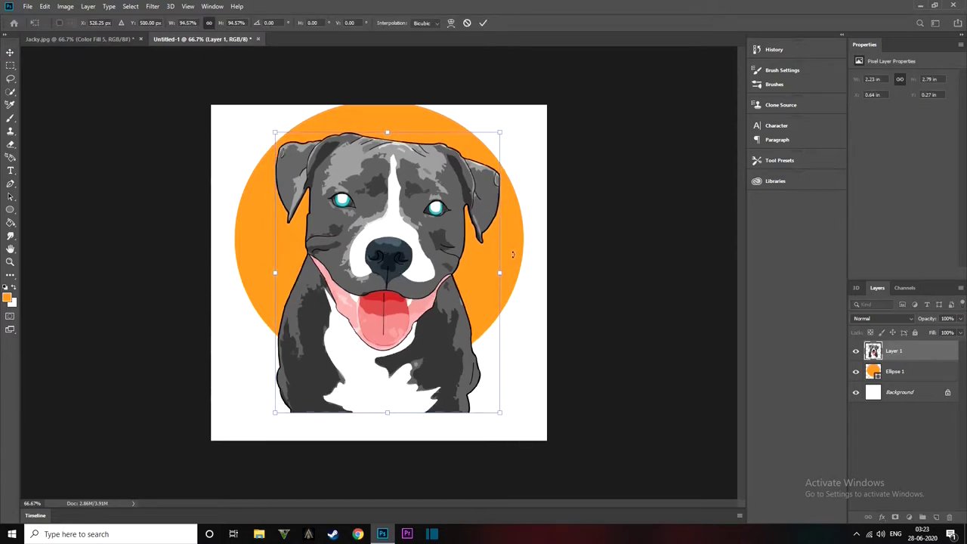
{"action": "left_click", "coordinate": [483, 23]}
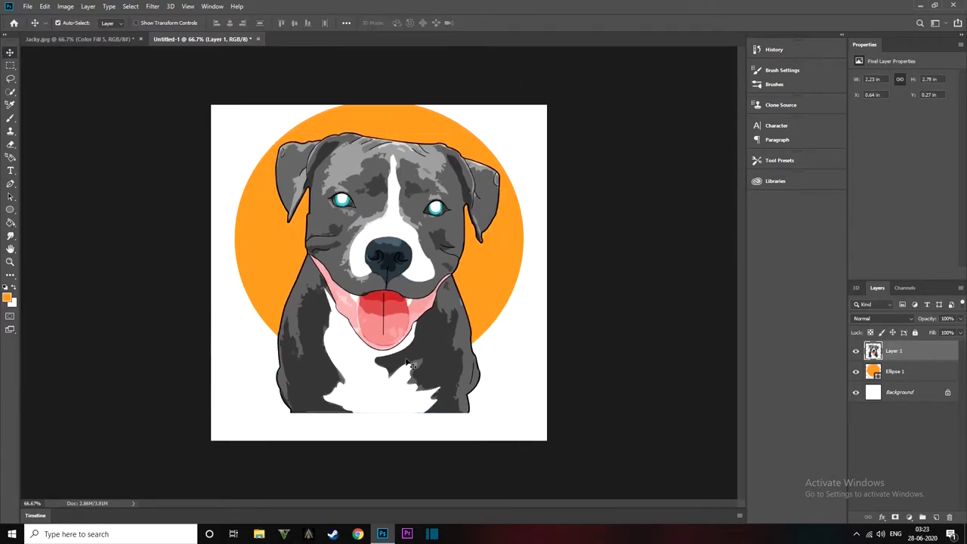
{"action": "key", "text": "shift+Up"}
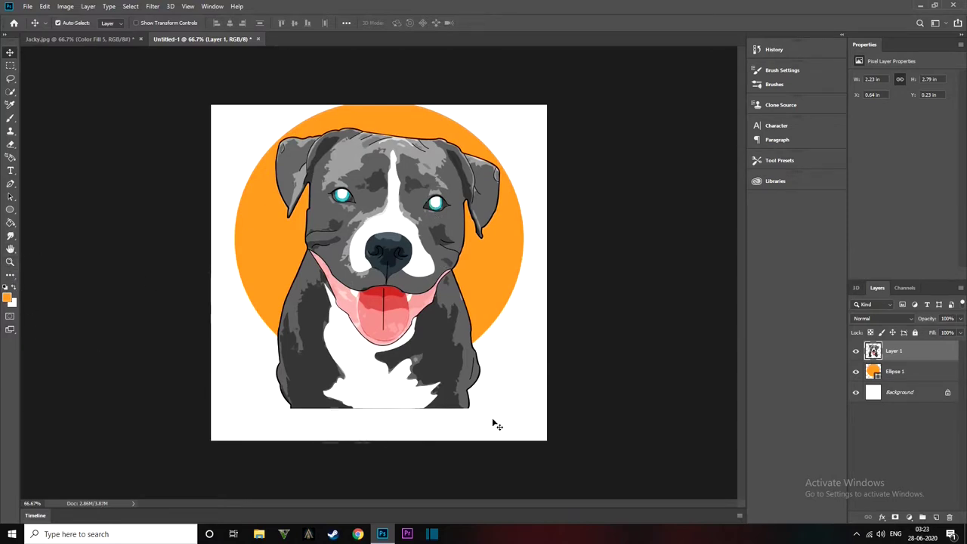
Draw a black rectangle bar along the bottom and stretch it to 861 × 95 px full width.
{"action": "left_click", "coordinate": [11, 213]}
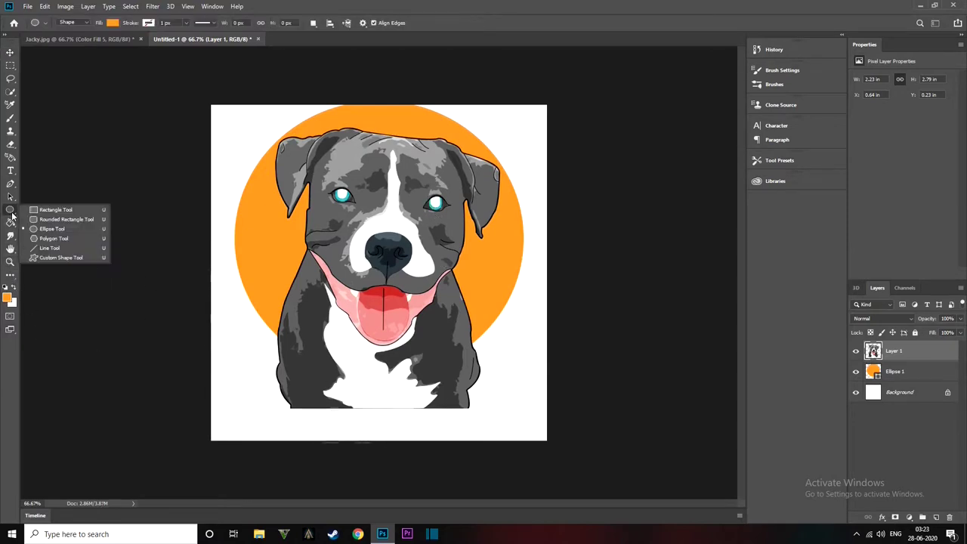
{"action": "left_click", "coordinate": [54, 211]}
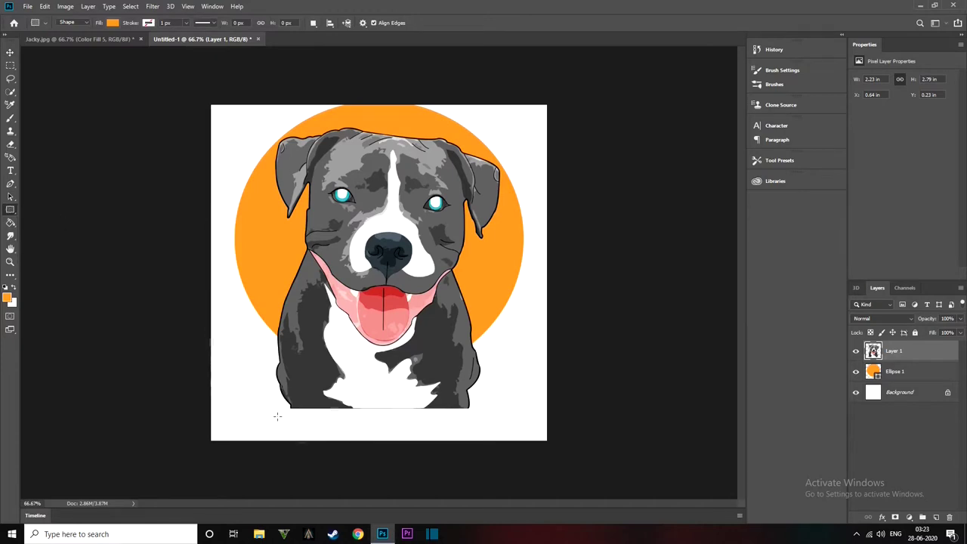
{"action": "mouse_move", "coordinate": [289, 408]}
{"action": "left_mouse_down"}
{"action": "mouse_move", "coordinate": [393, 443]}
{"action": "mouse_move", "coordinate": [471, 444]}
{"action": "left_mouse_up"}
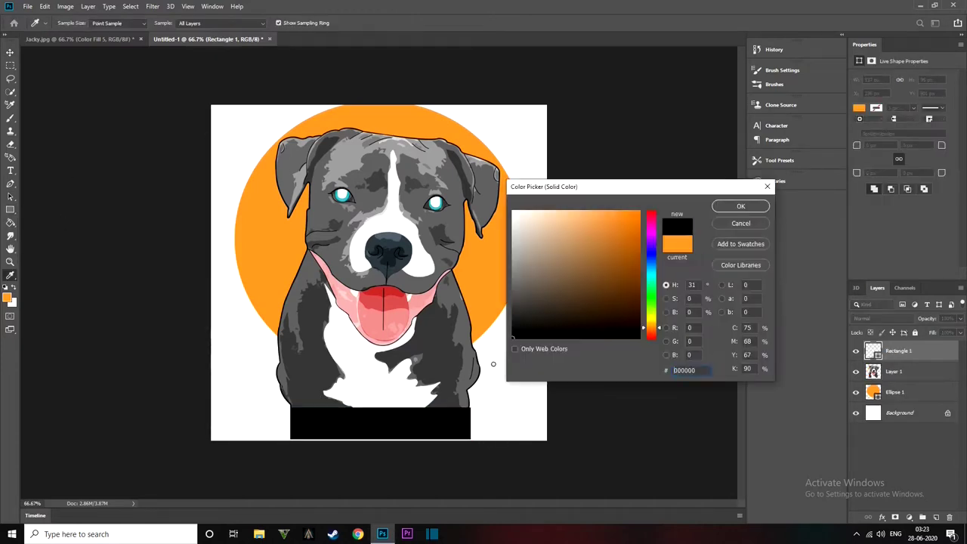
{"action": "key", "text": "ctrl+t"}
{"action": "left_click_drag", "start_coordinate": [652, 413], "coordinate": [715, 406]}
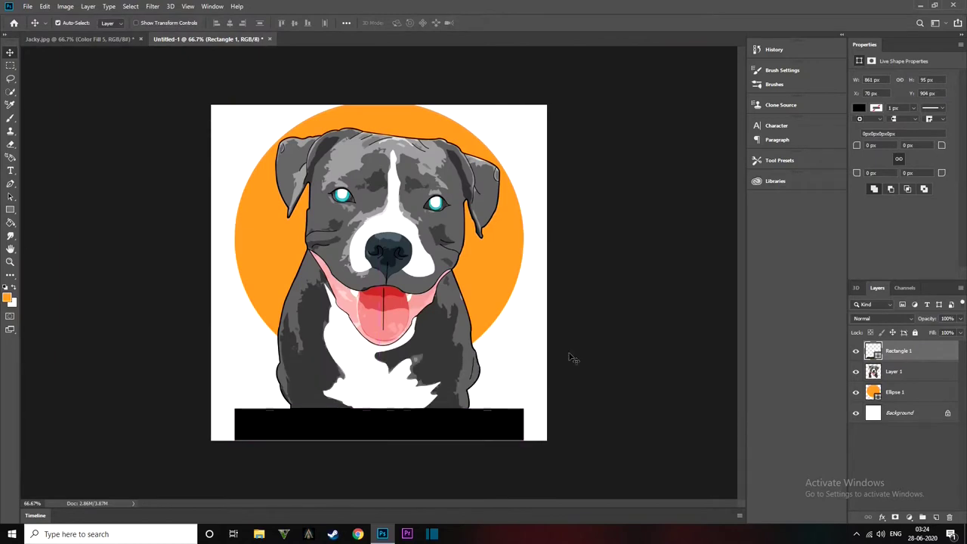